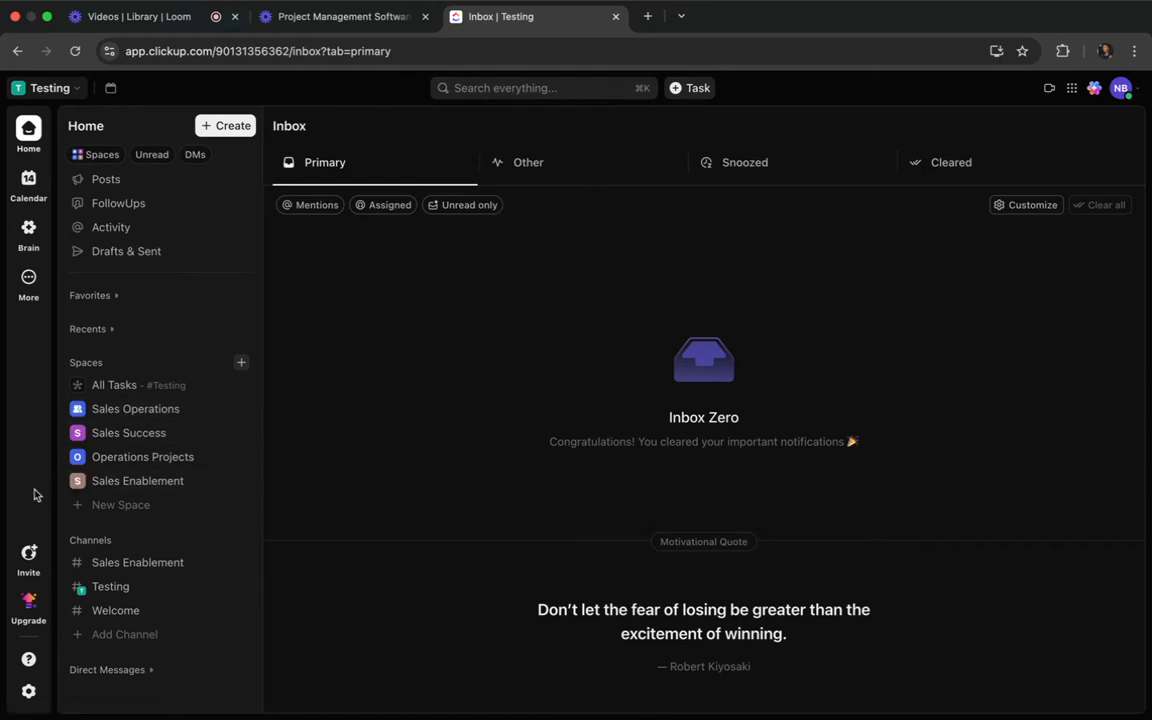
Visit the Test2 workspace and switch back to the Testing workspace.
{"action": "left_click", "coordinate": [60, 92]}
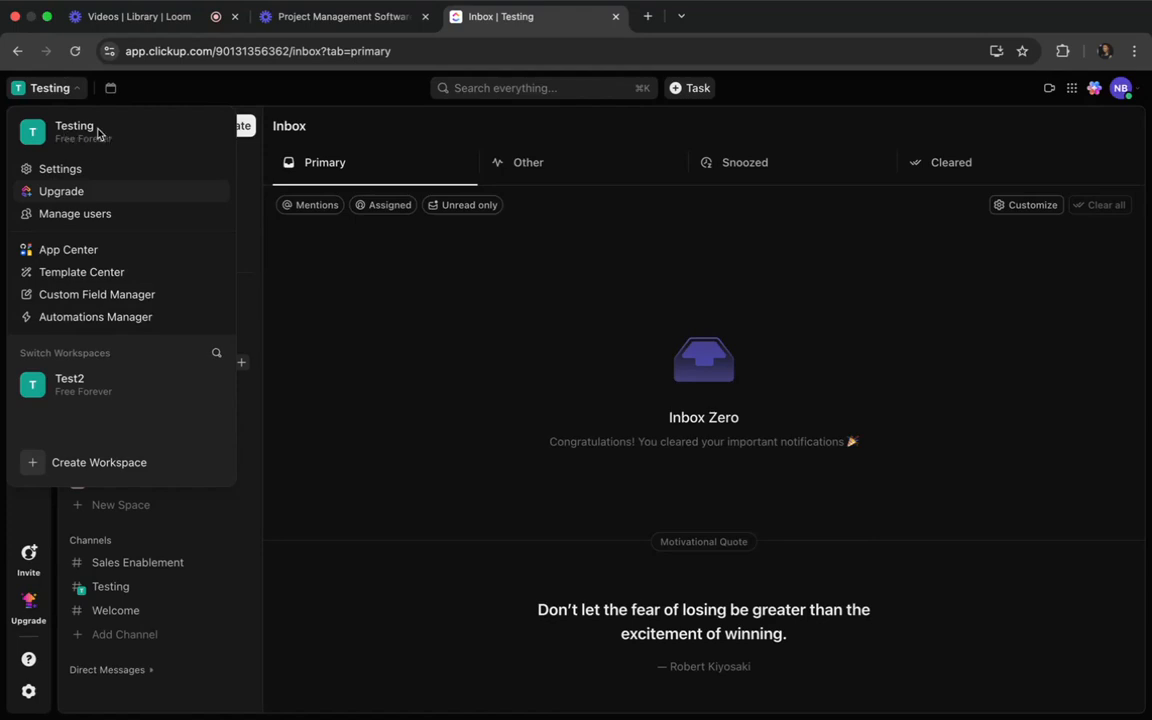
{"action": "left_click", "coordinate": [76, 390]}
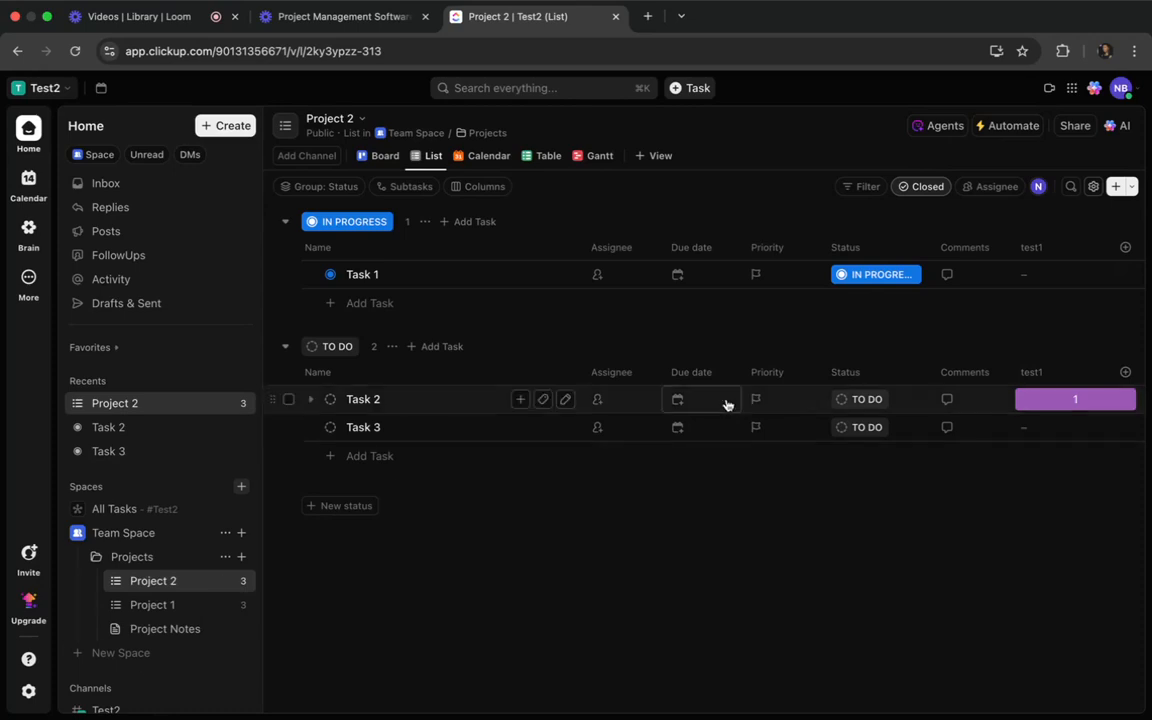
{"action": "left_click", "coordinate": [40, 88]}
{"action": "left_click", "coordinate": [76, 382]}
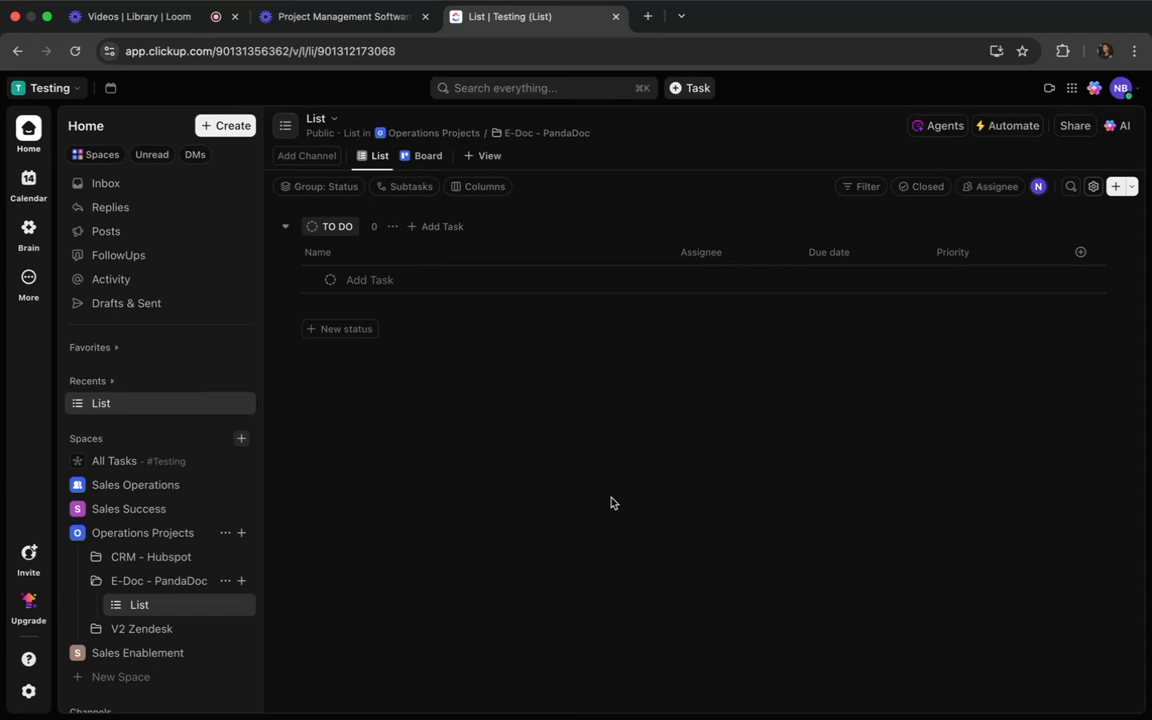
Collapse the Operations Projects space in the list of spaces.
{"action": "scroll", "coordinate": [117, 535], "scroll_direction": "down", "scroll_amount": 2}
{"action": "scroll", "coordinate": [118, 535], "scroll_direction": "down", "scroll_amount": 1}
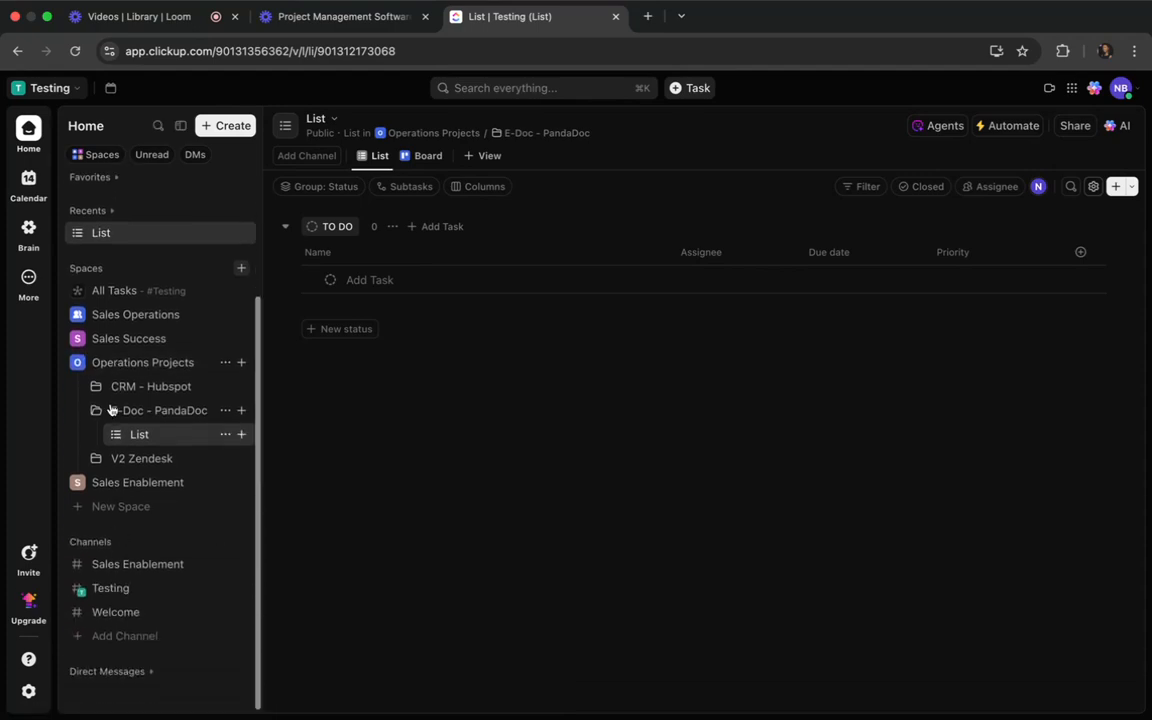
{"action": "left_click", "coordinate": [77, 363]}
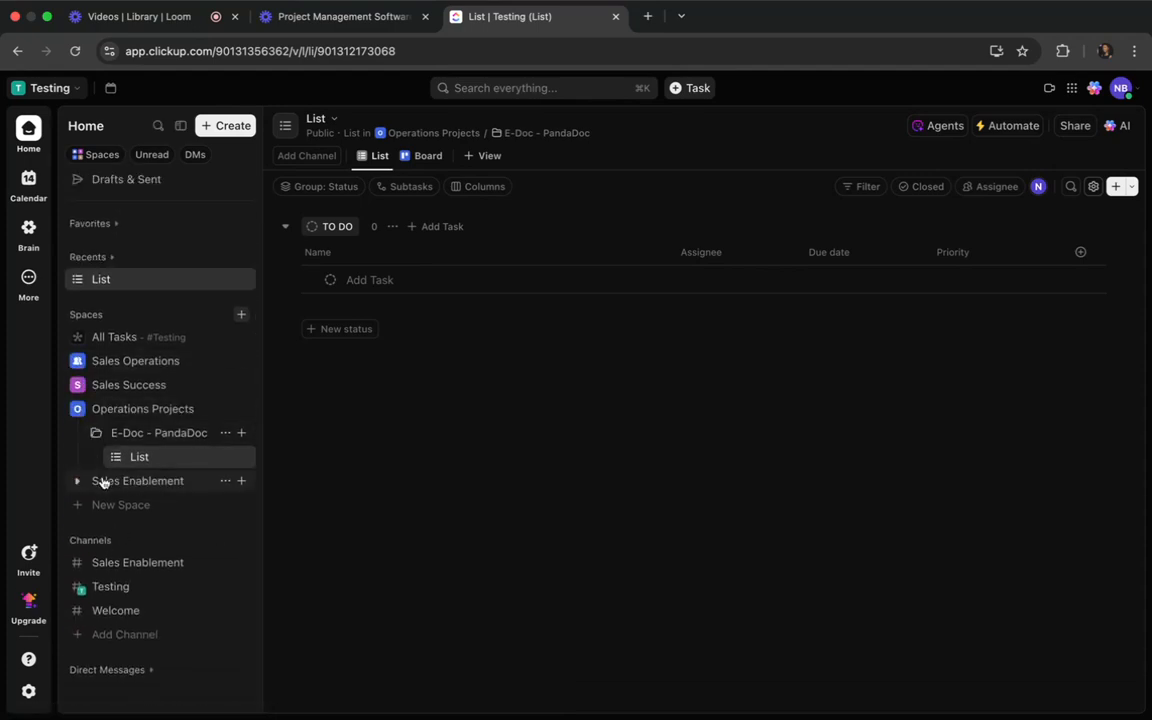
{"action": "left_click", "coordinate": [77, 408]}
{"action": "left_click", "coordinate": [77, 408]}
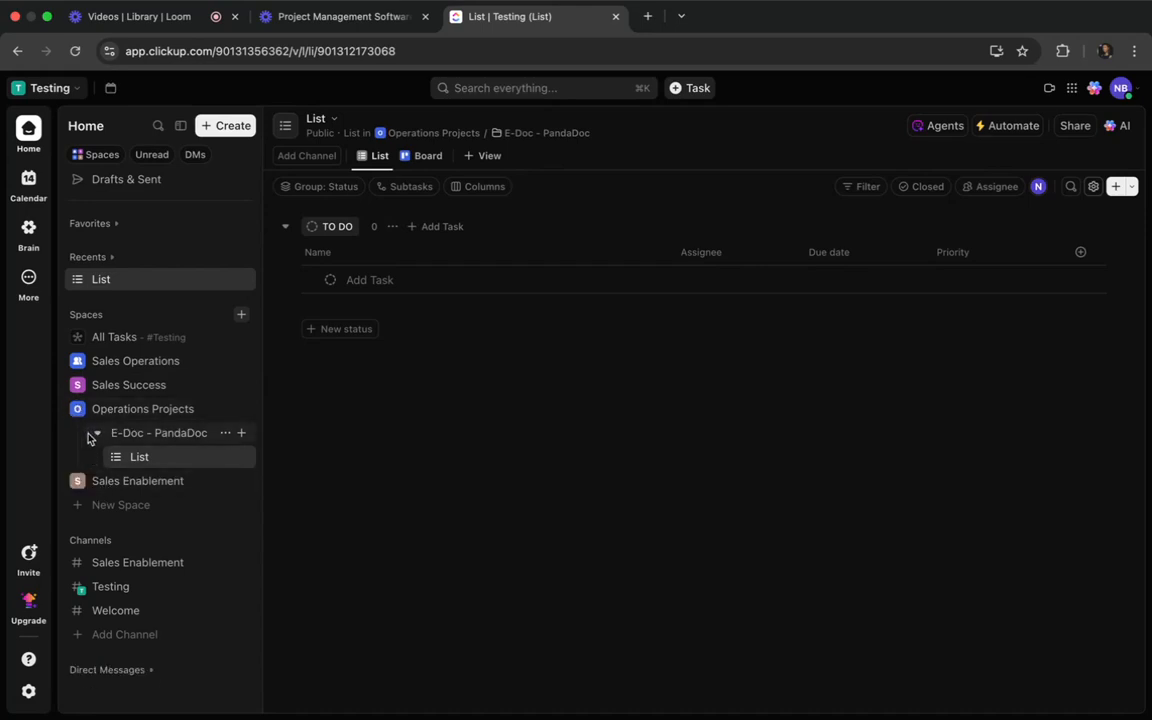
Open the Onboarding list of the Sales Operations space in Board view.
{"action": "left_click", "coordinate": [77, 360]}
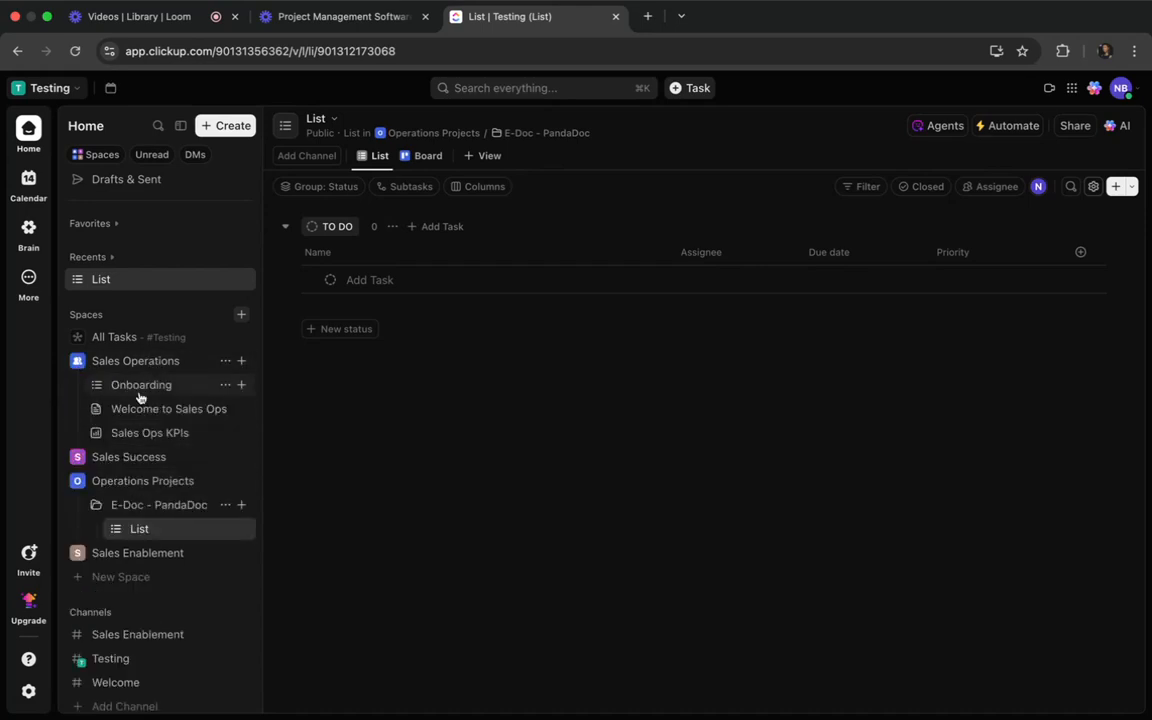
{"action": "left_click", "coordinate": [125, 389]}
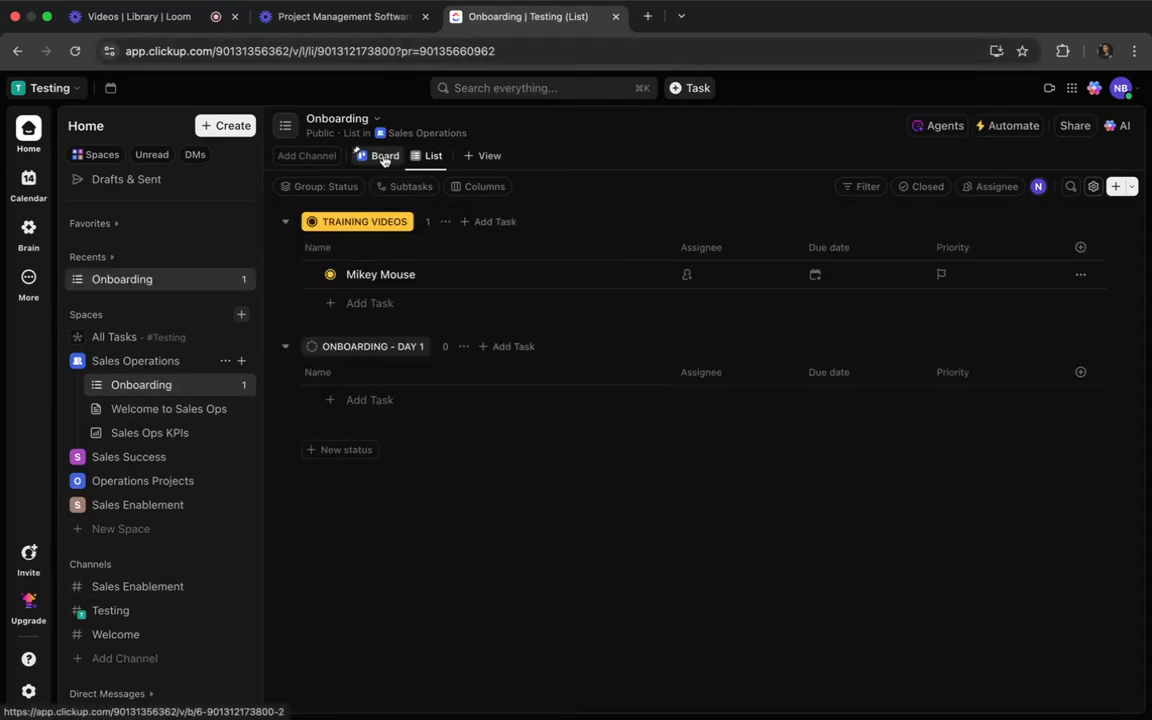
{"action": "left_click", "coordinate": [381, 157]}
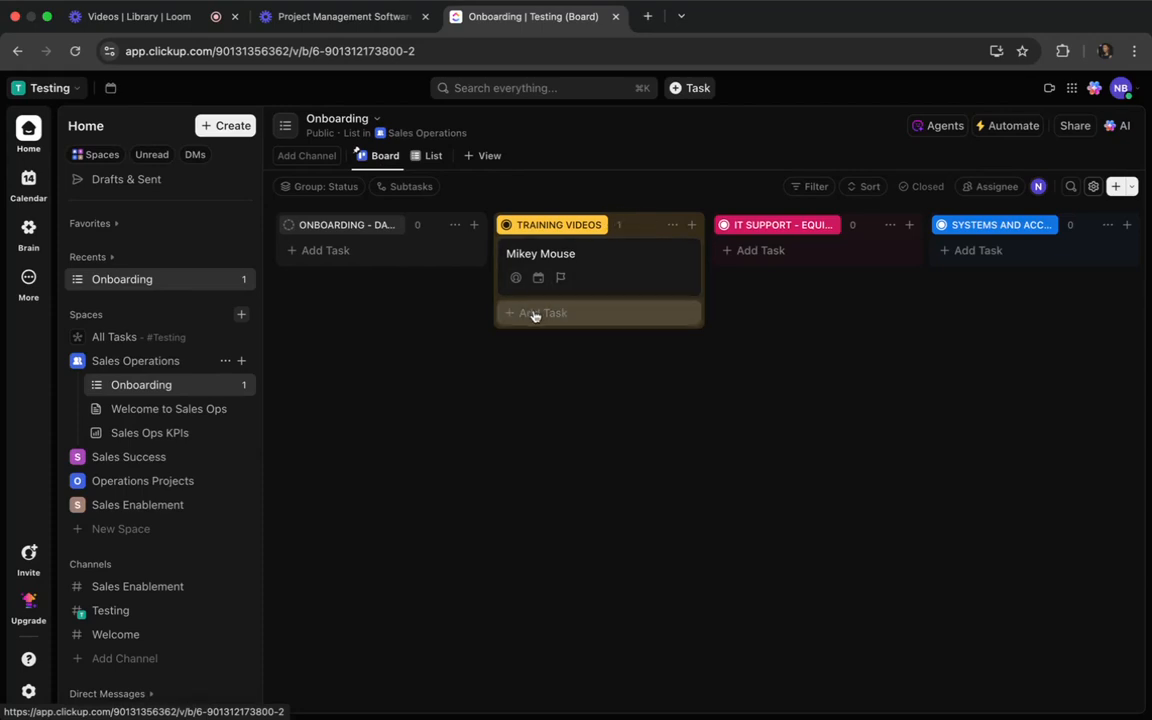
Move the task in the Training Videos status column to the neighbouring IT Support column.
{"action": "scroll", "coordinate": [553, 293], "scroll_direction": "right", "scroll_amount": 3}
{"action": "scroll", "coordinate": [556, 294], "scroll_direction": "right", "scroll_amount": 5}
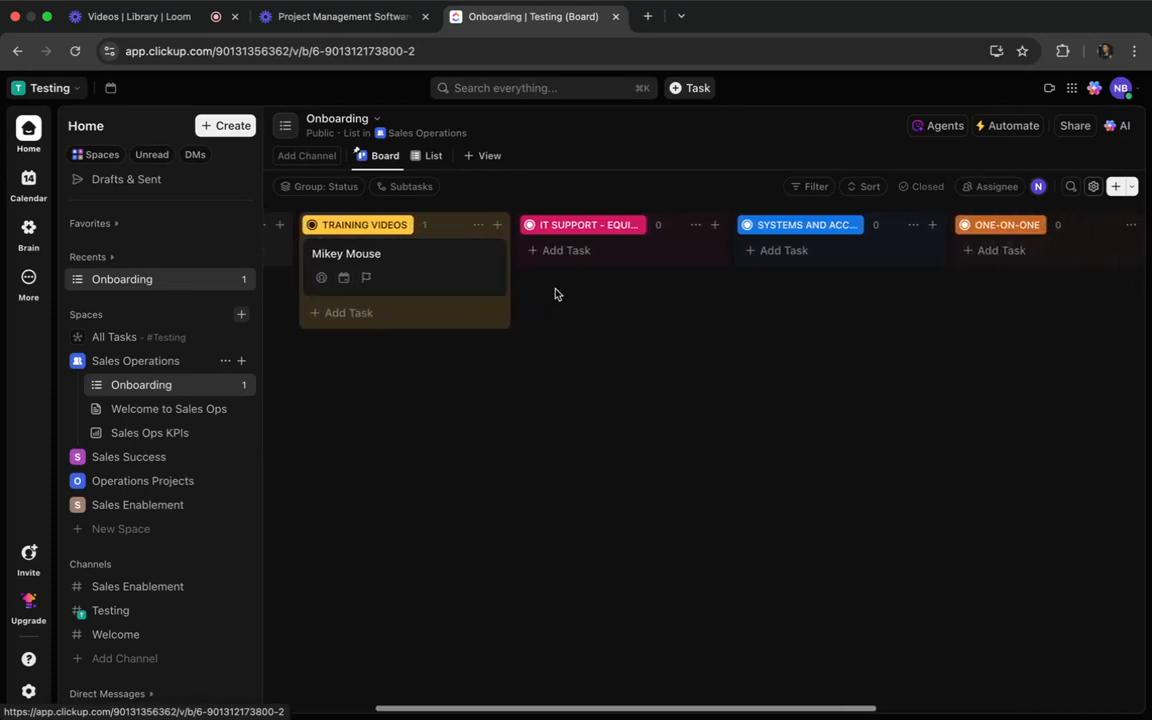
{"action": "scroll", "coordinate": [556, 294], "scroll_direction": "left", "scroll_amount": 7}
{"action": "scroll", "coordinate": [556, 294], "scroll_direction": "right", "scroll_amount": 5}
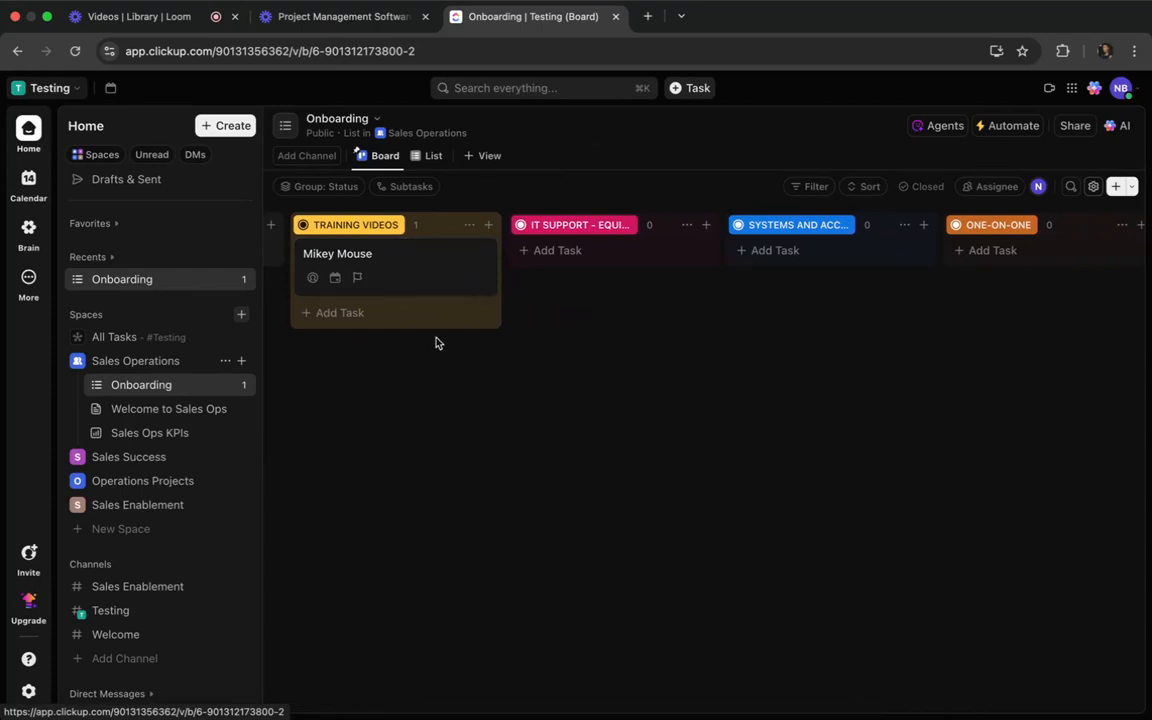
{"action": "left_click_drag", "start_coordinate": [362, 250], "coordinate": [496, 280]}
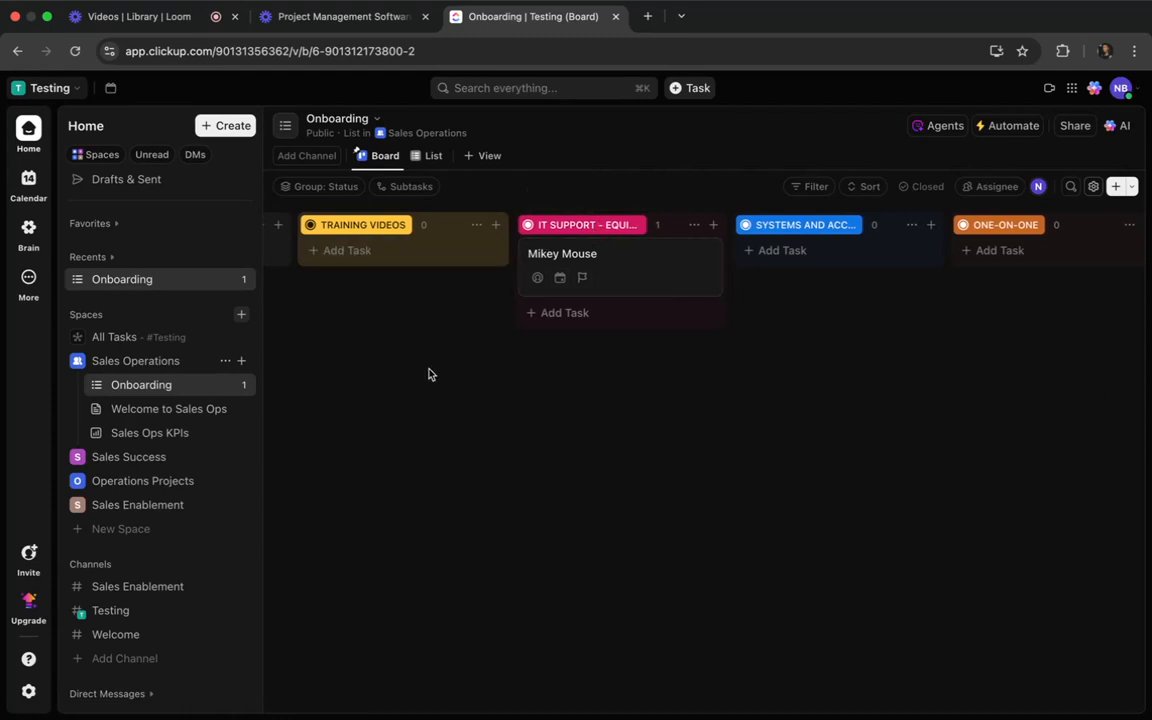
Open the Welcome to Sales Ops doc in Sales Operations and review its subpage of the same name, including the embedded video.
{"action": "left_click", "coordinate": [184, 416]}
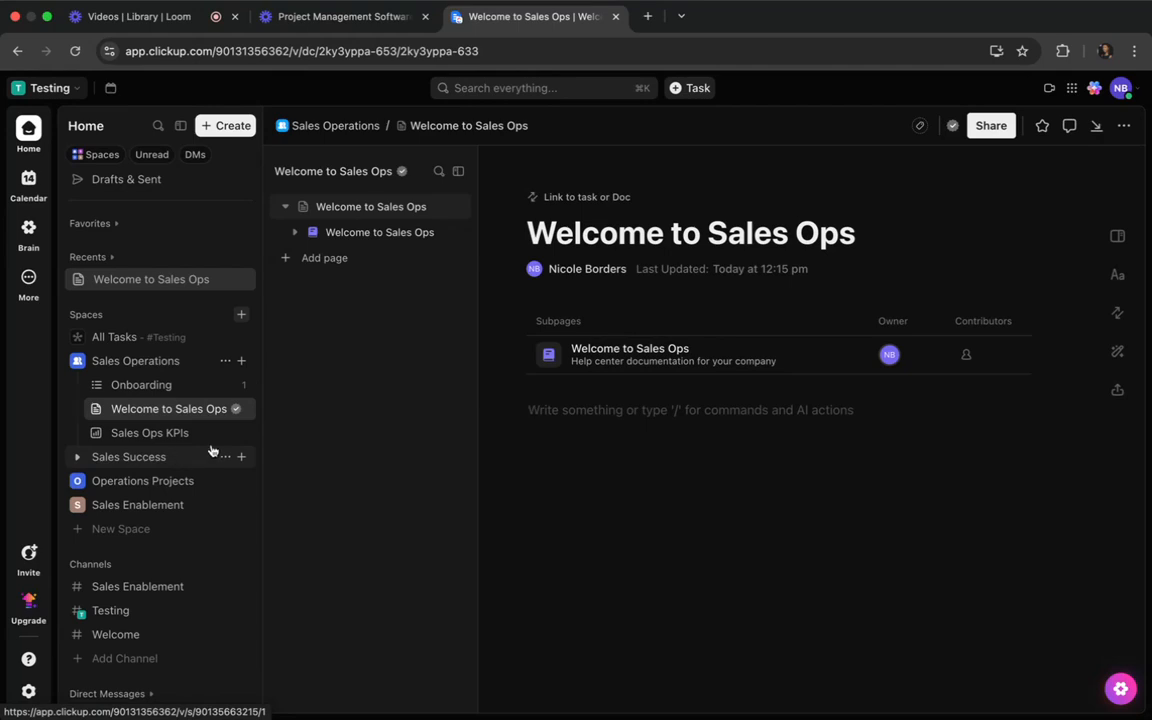
{"action": "left_click", "coordinate": [582, 354]}
{"action": "scroll", "coordinate": [489, 583], "scroll_direction": "down", "scroll_amount": 5}
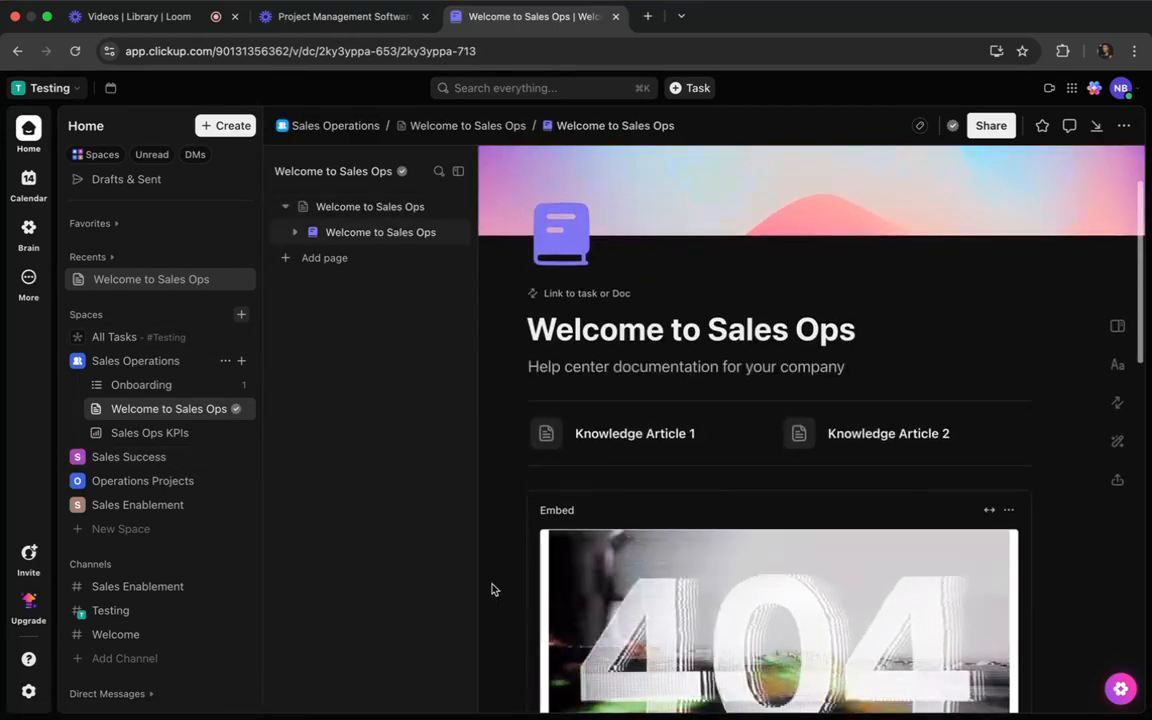
{"action": "scroll", "coordinate": [491, 584], "scroll_direction": "down", "scroll_amount": 2}
{"action": "scroll", "coordinate": [491, 584], "scroll_direction": "up", "scroll_amount": 3}
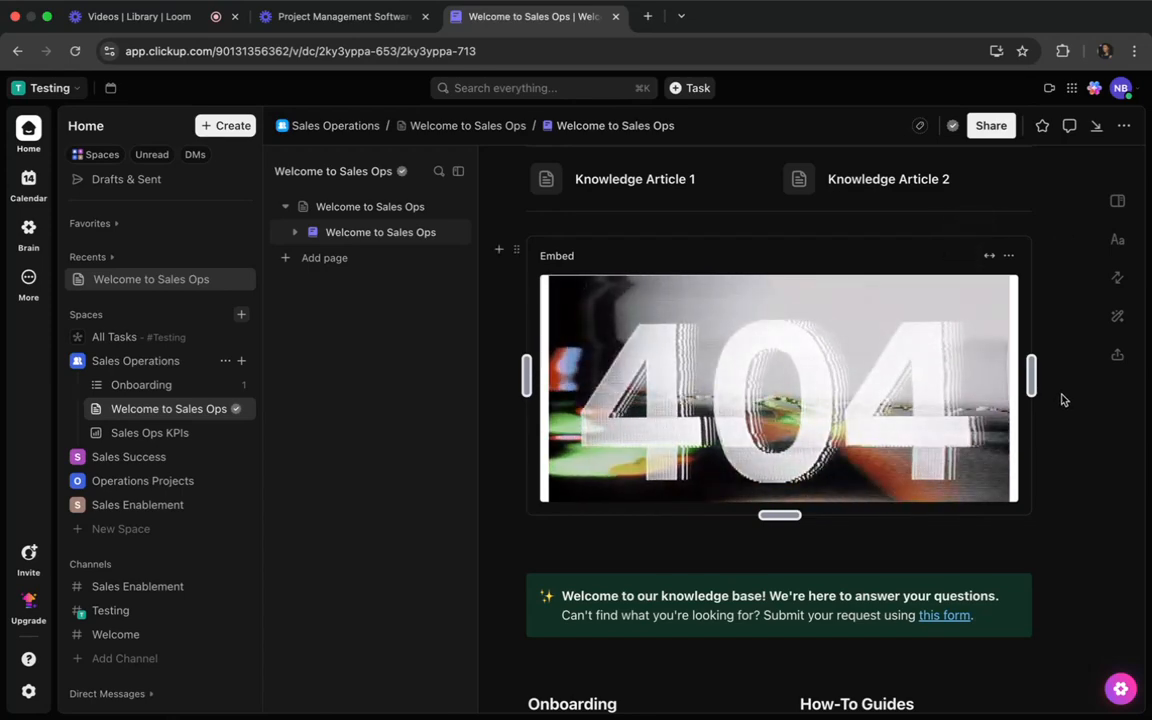
{"action": "scroll", "coordinate": [1055, 397], "scroll_direction": "down", "scroll_amount": 1}
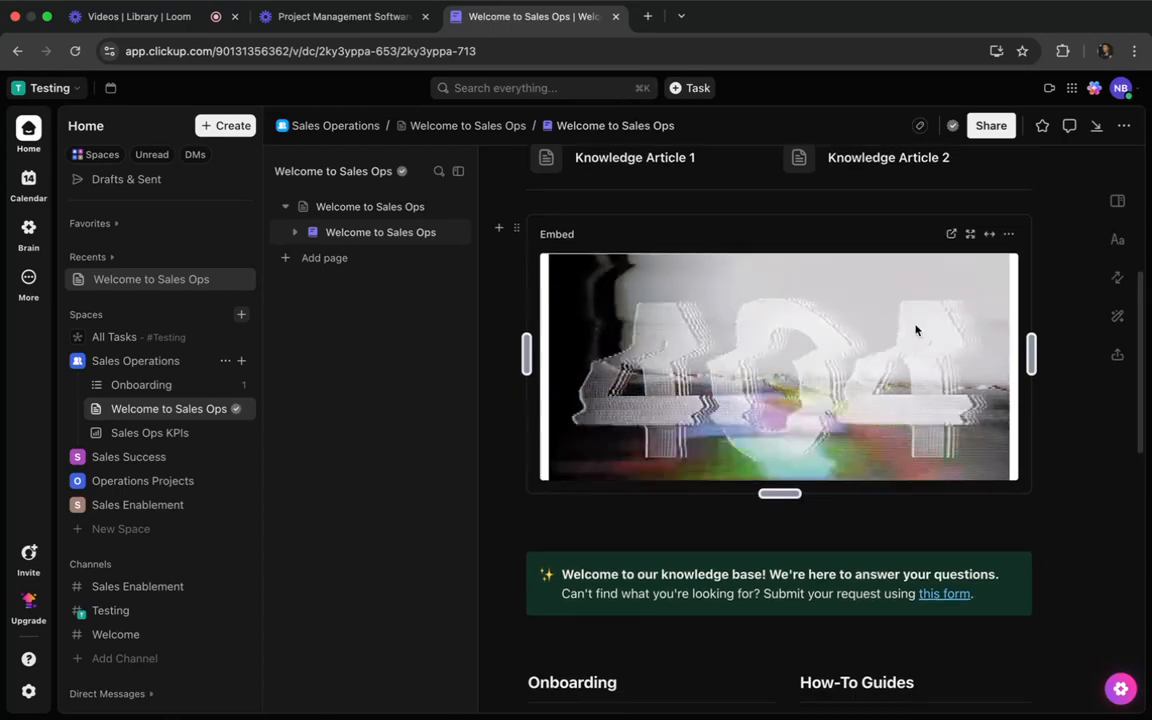
{"action": "scroll", "coordinate": [862, 430], "scroll_direction": "down", "scroll_amount": 5}
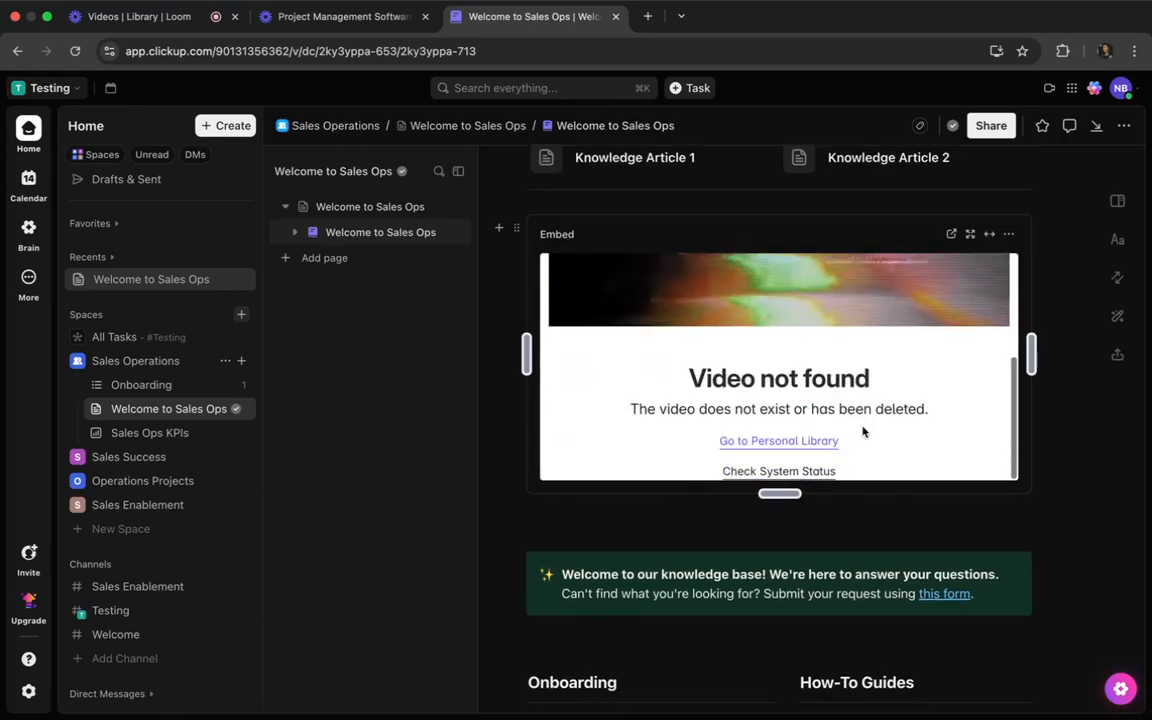
Delete the broken video embed below the knowledge article links.
{"action": "scroll", "coordinate": [858, 428], "scroll_direction": "up", "scroll_amount": 4}
{"action": "scroll", "coordinate": [858, 428], "scroll_direction": "up", "scroll_amount": 4}
{"action": "left_click", "coordinate": [1008, 355]}
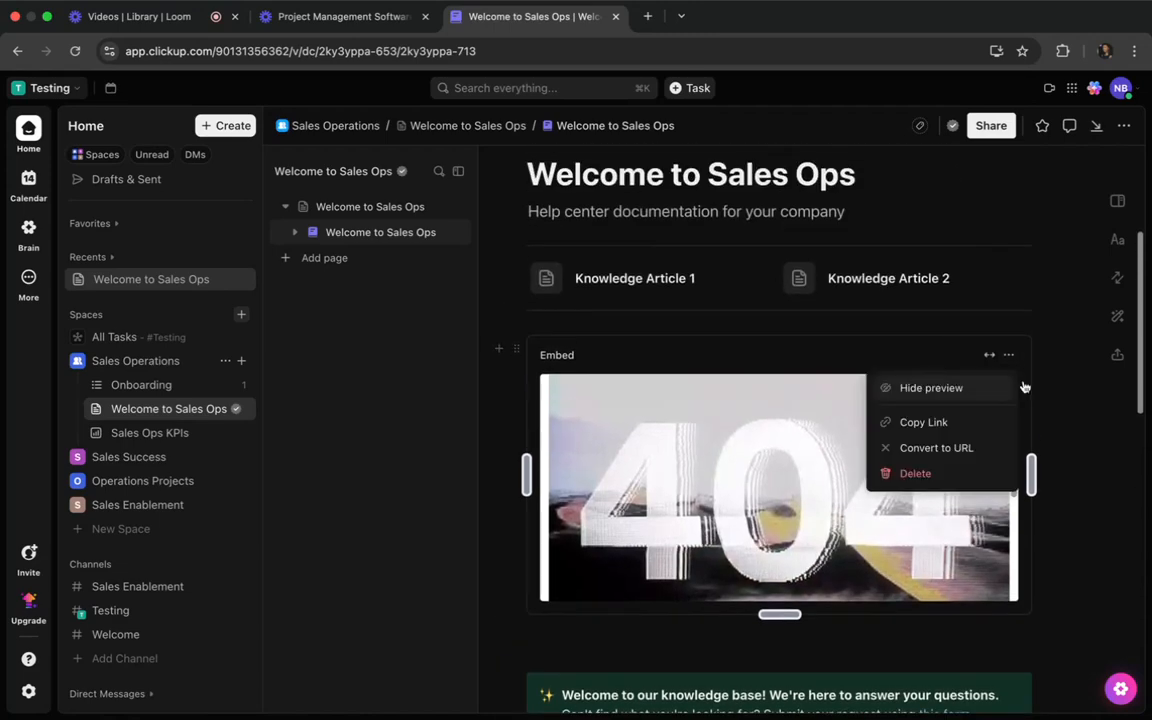
{"action": "left_click", "coordinate": [913, 473]}
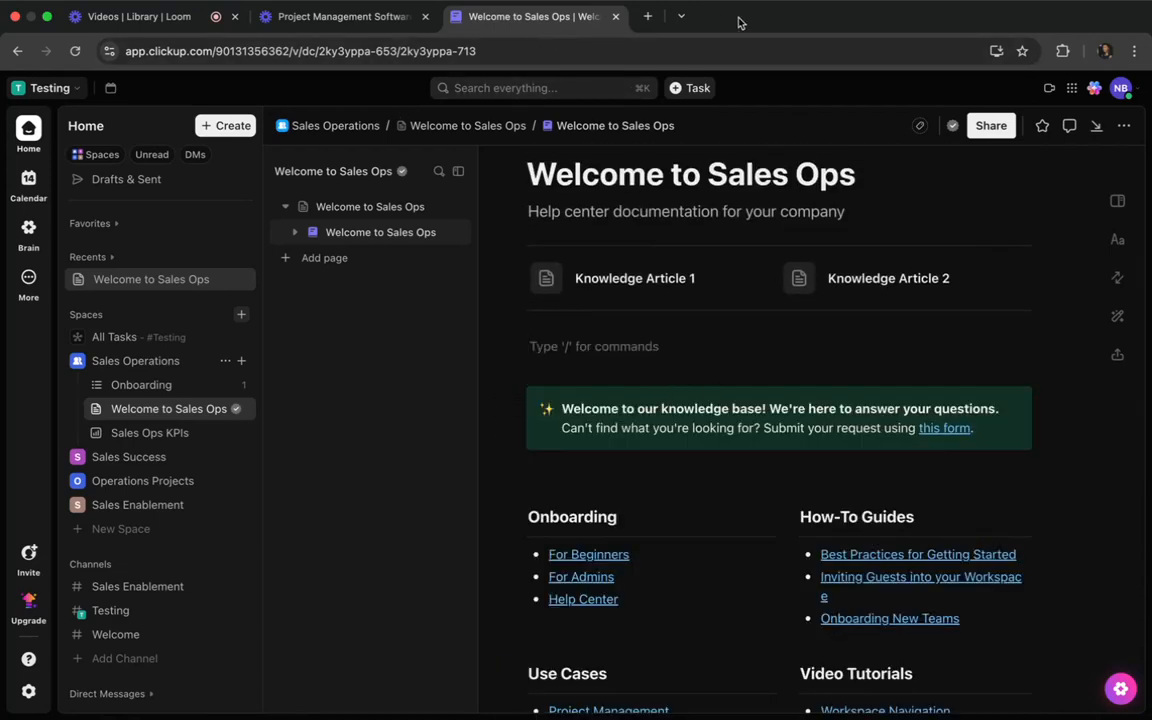
Find YouTube in a new browser tab, open the La Boqueria Market food guide video and pause it.
{"action": "left_click", "coordinate": [647, 17]}
{"action": "type", "text": "youtube"}
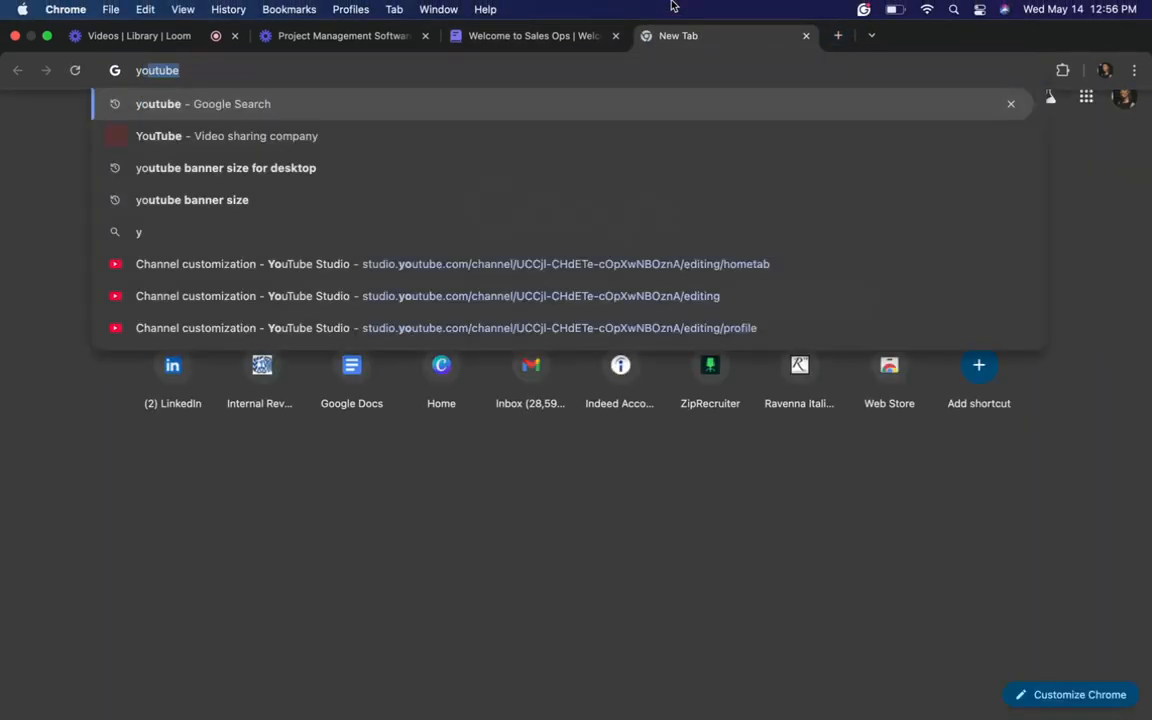
{"action": "key", "text": "Return"}
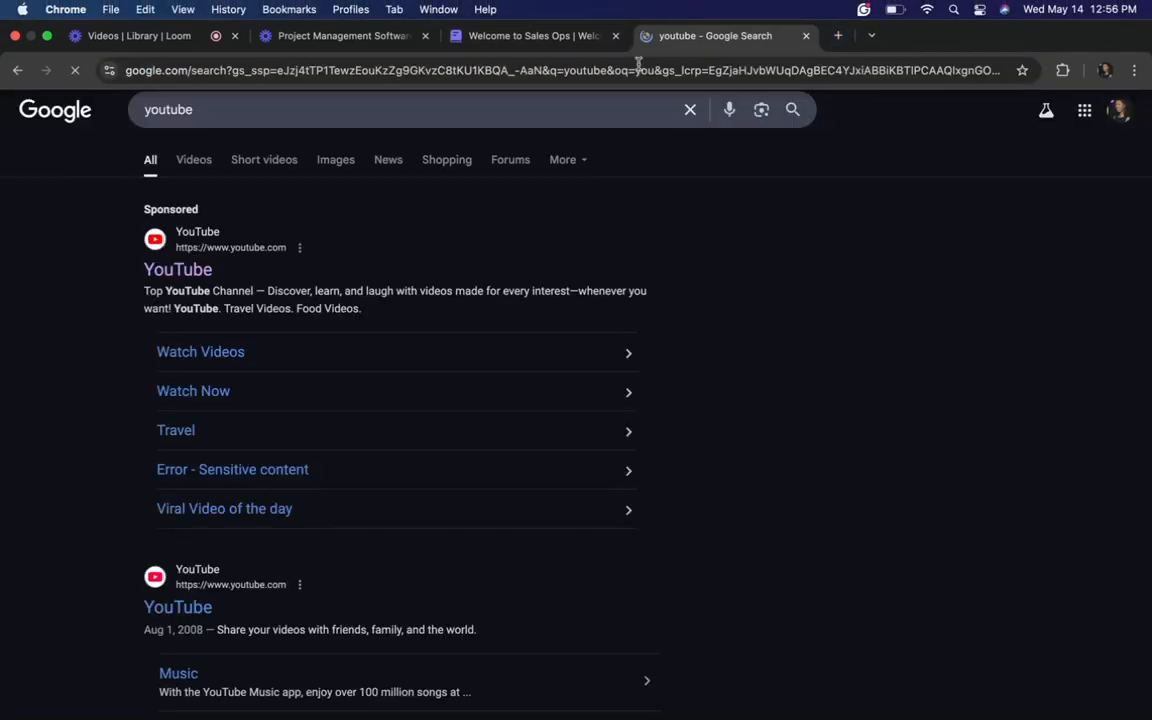
{"action": "left_click", "coordinate": [160, 269]}
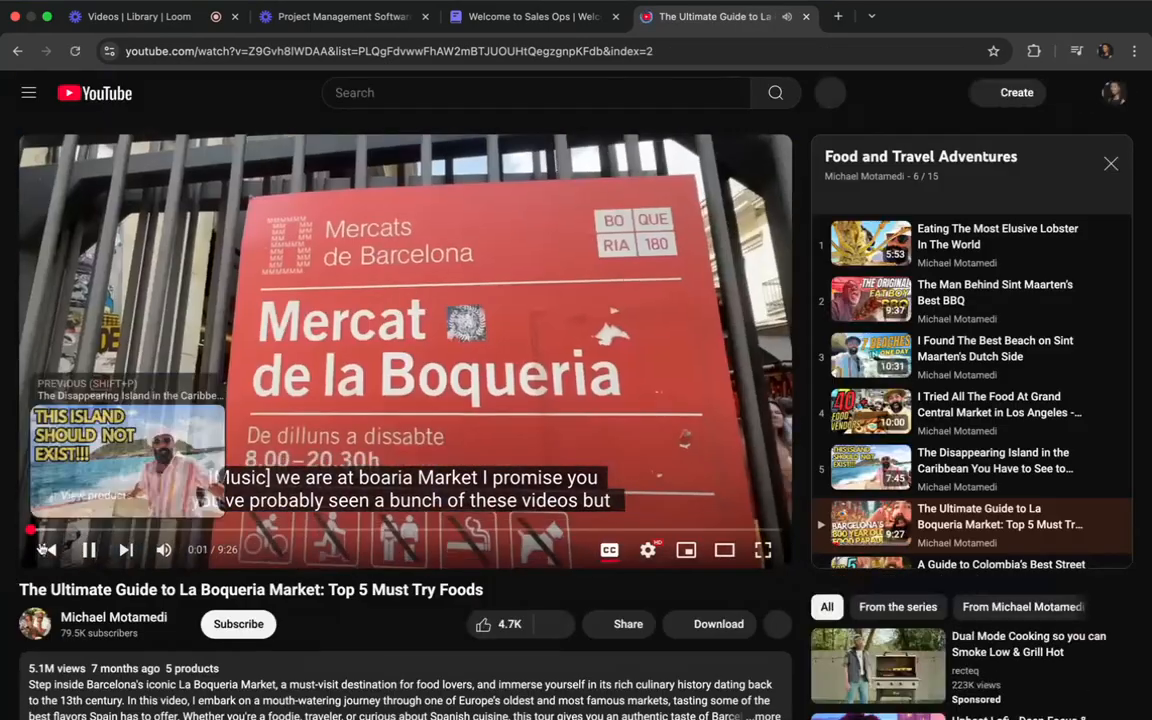
{"action": "left_click", "coordinate": [90, 549]}
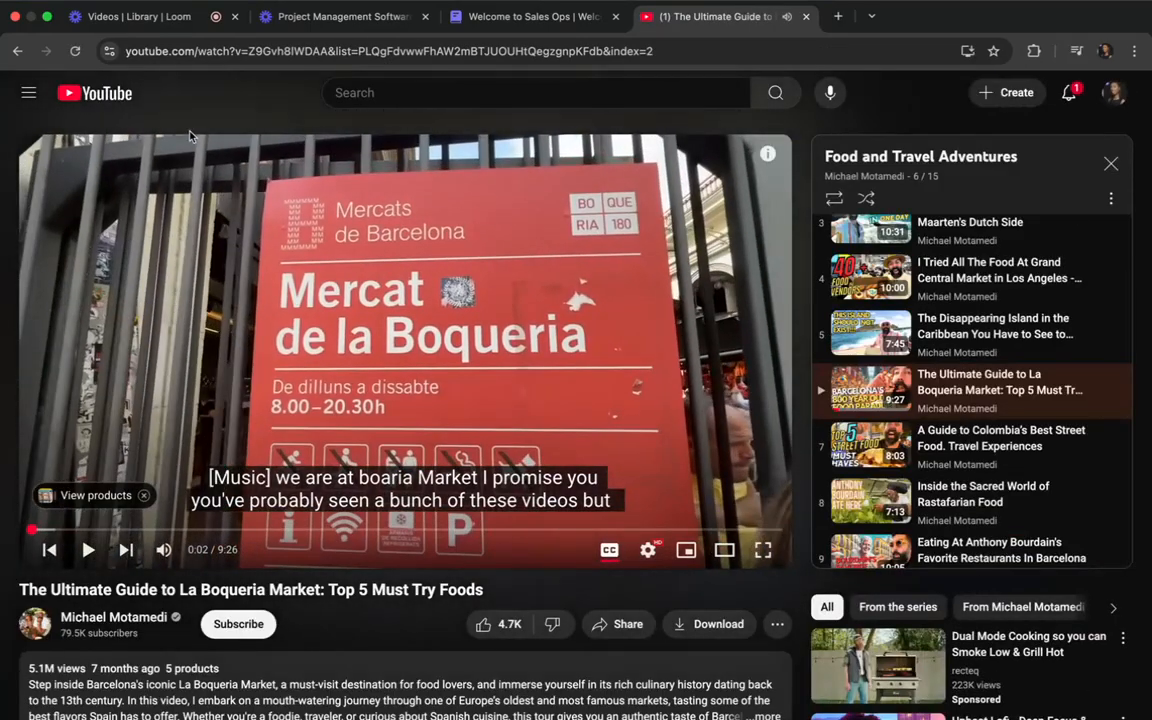
Copy the web address of the La Boqueria Market video.
{"action": "left_click", "coordinate": [236, 51]}
{"action": "key", "text": "BackSpace"}
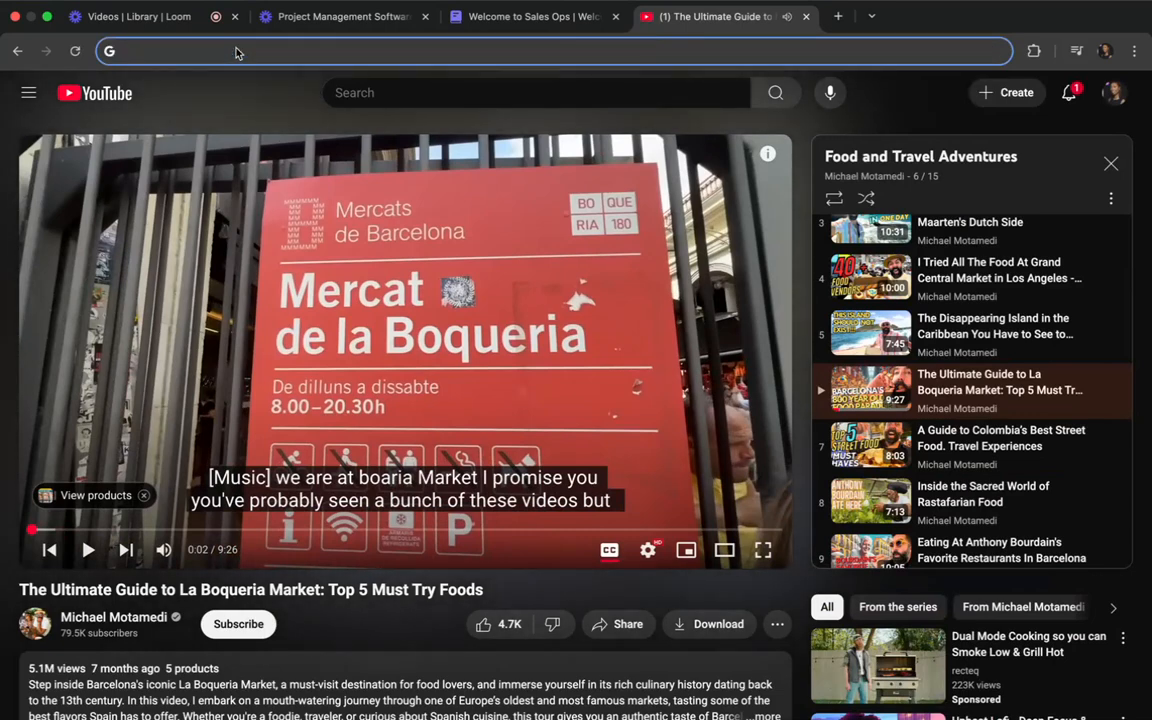
{"action": "key", "text": "super+z"}
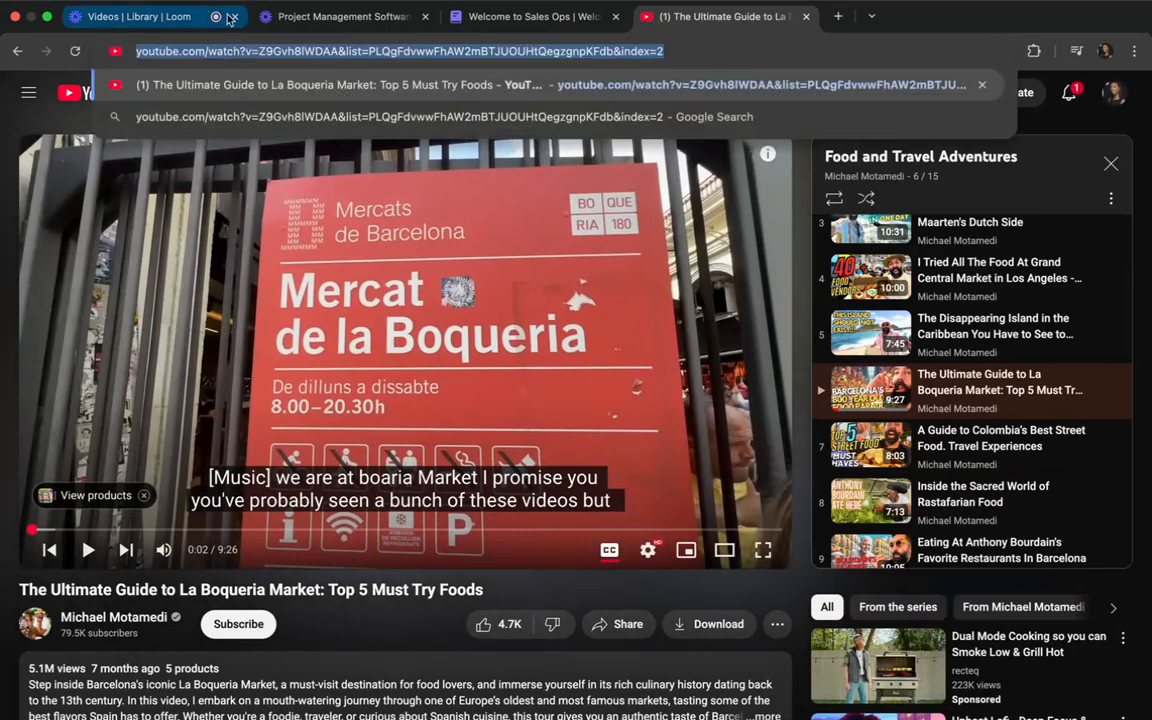
Back in the ClickUp doc, insert a website embed of the copied YouTube address on the empty line below the knowledge articles.
{"action": "left_click", "coordinate": [519, 17]}
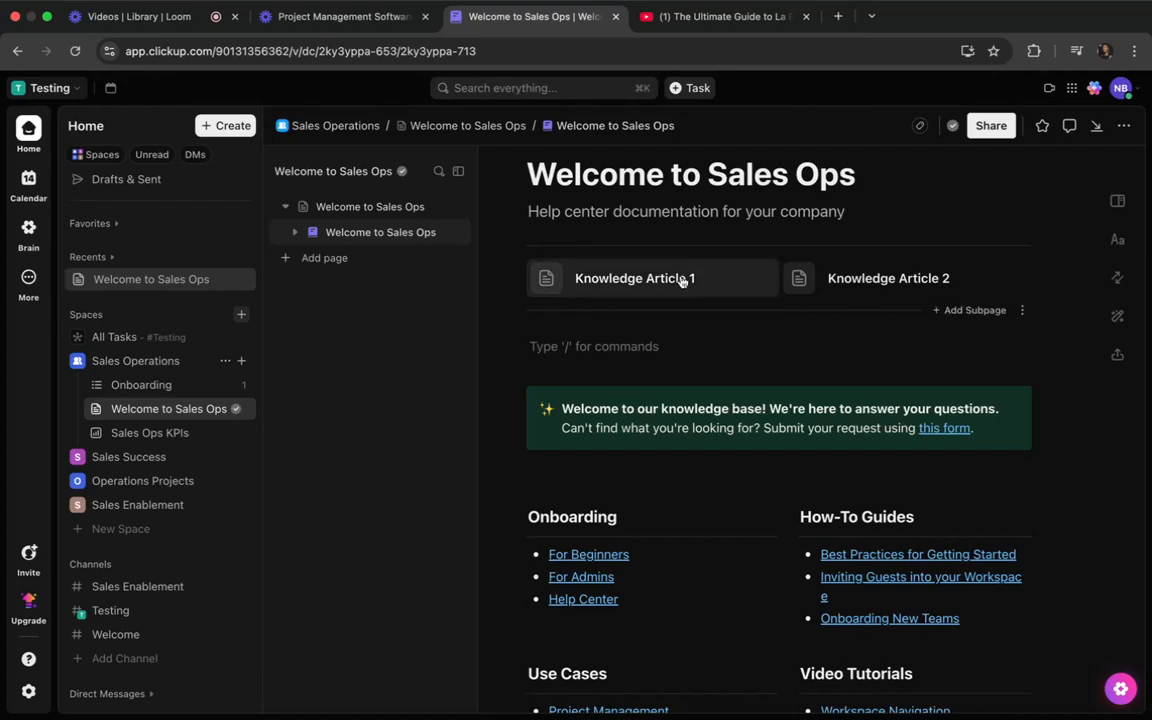
{"action": "type", "text": "/"}
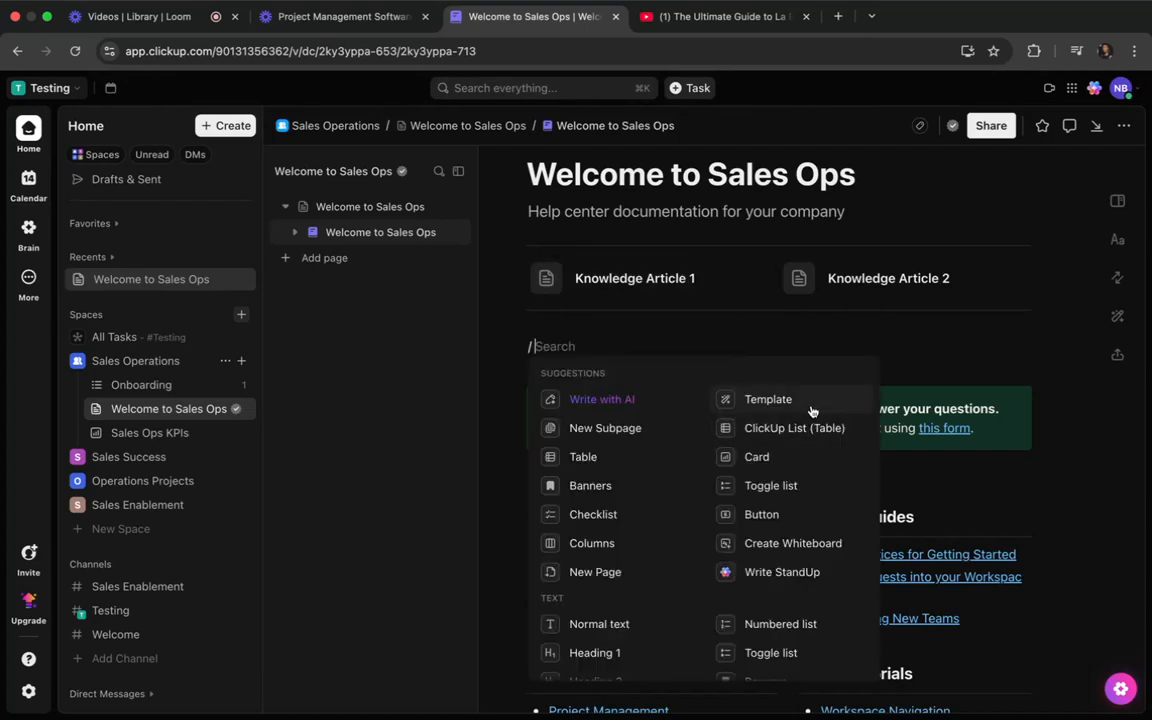
{"action": "scroll", "coordinate": [760, 520], "scroll_direction": "down", "scroll_amount": 1}
{"action": "scroll", "coordinate": [750, 535], "scroll_direction": "down", "scroll_amount": 5}
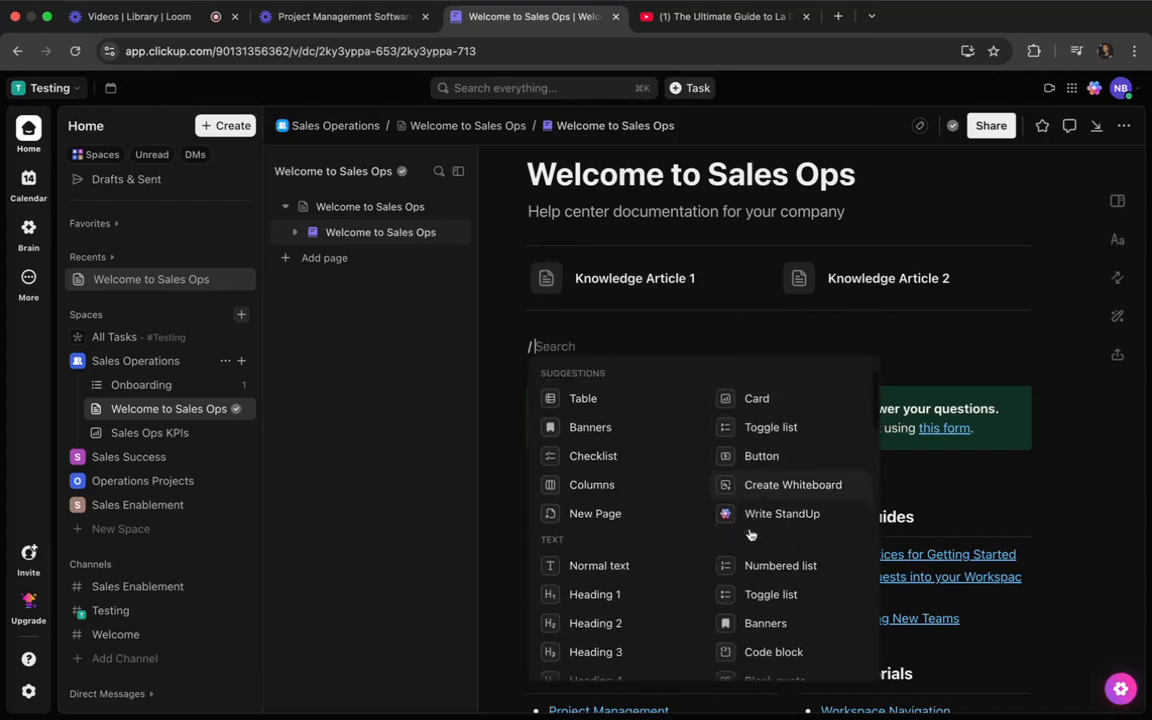
{"action": "scroll", "coordinate": [750, 534], "scroll_direction": "down", "scroll_amount": 5}
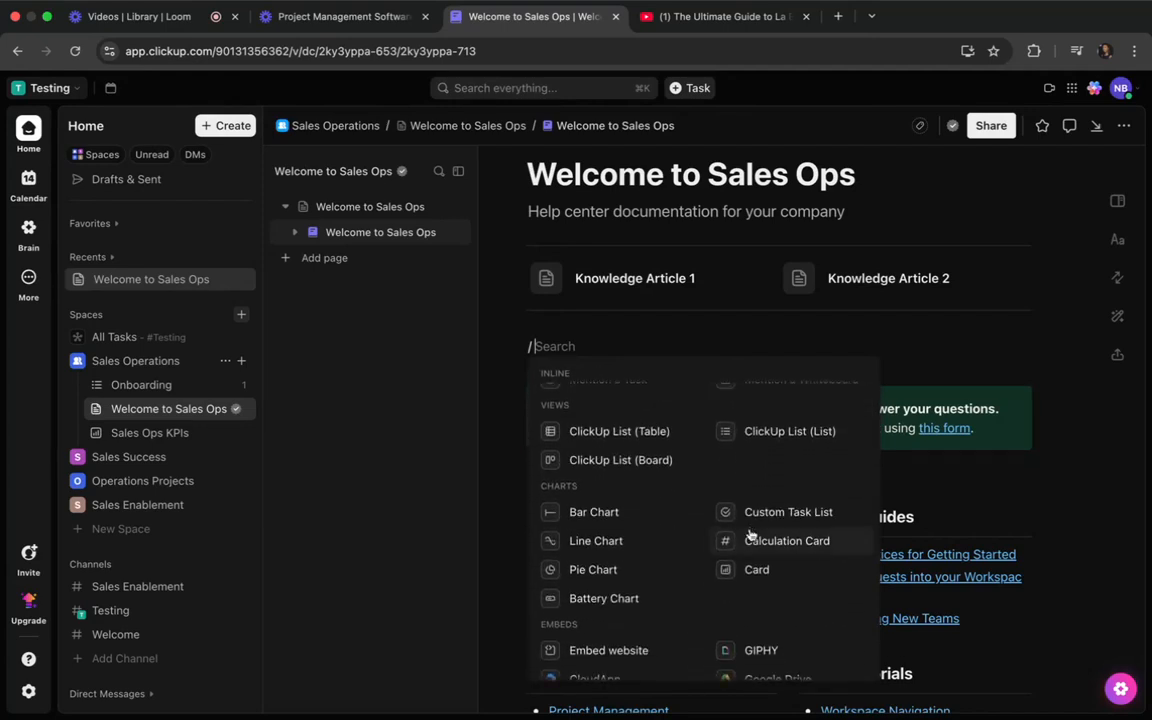
{"action": "scroll", "coordinate": [748, 533], "scroll_direction": "down", "scroll_amount": 3}
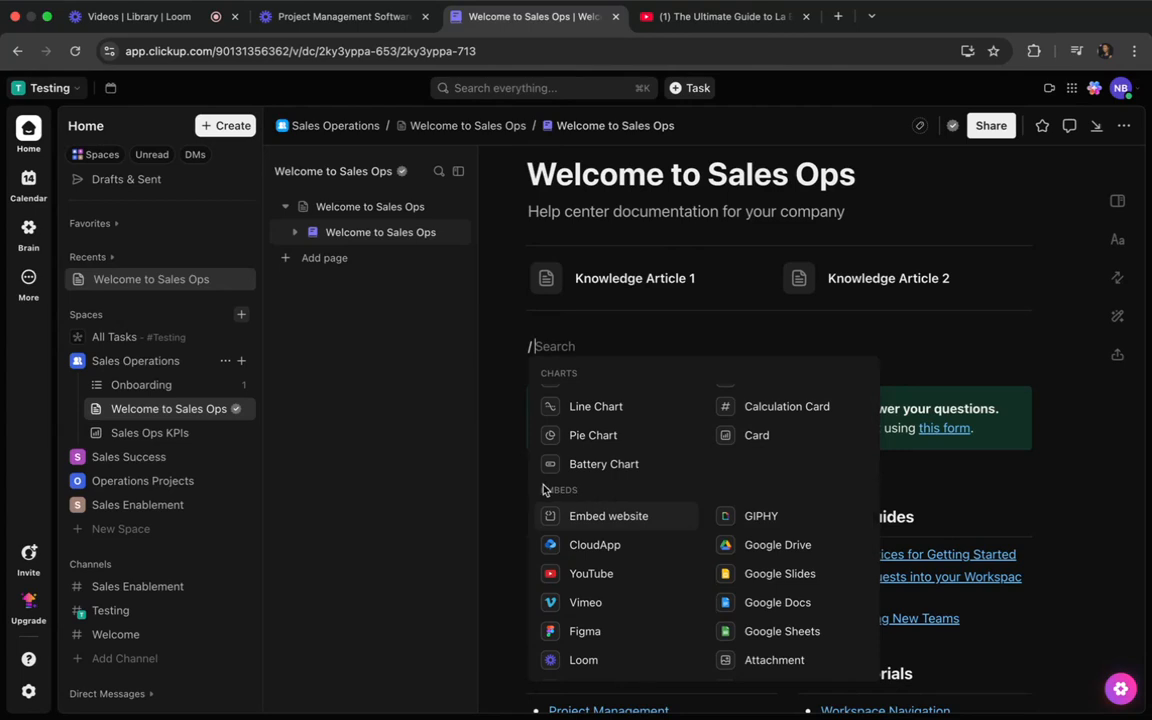
{"action": "left_click", "coordinate": [606, 516]}
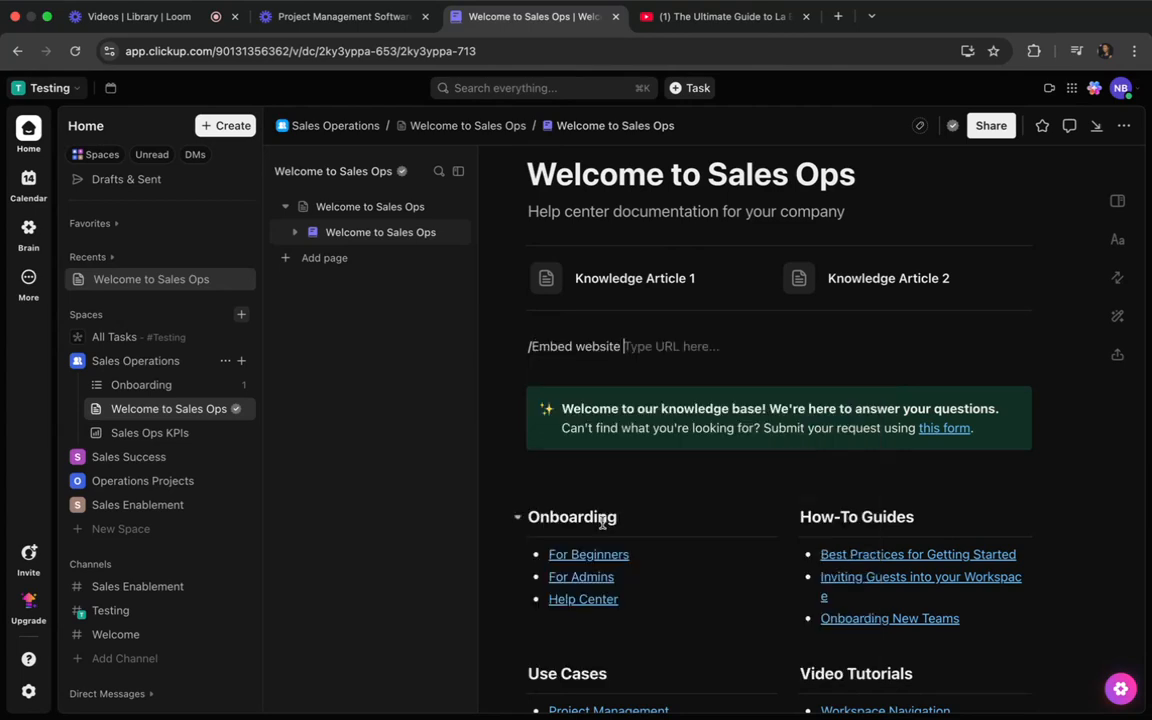
{"action": "key", "text": "ctrl+v"}
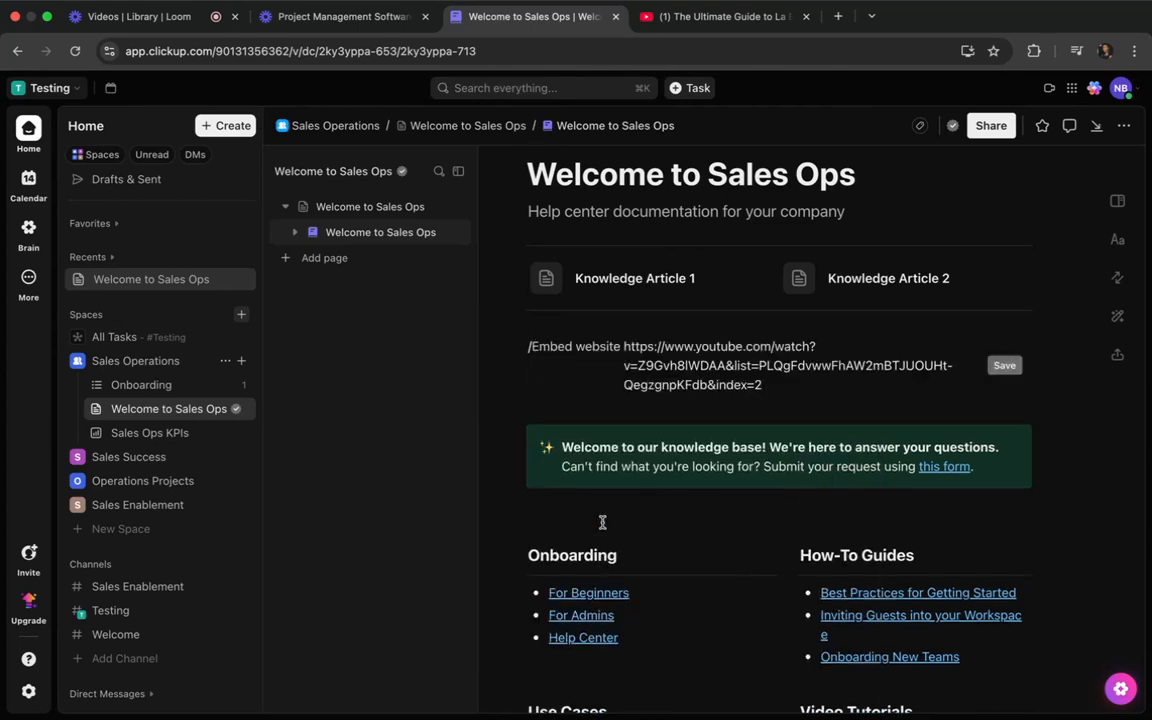
{"action": "key", "text": "Return"}
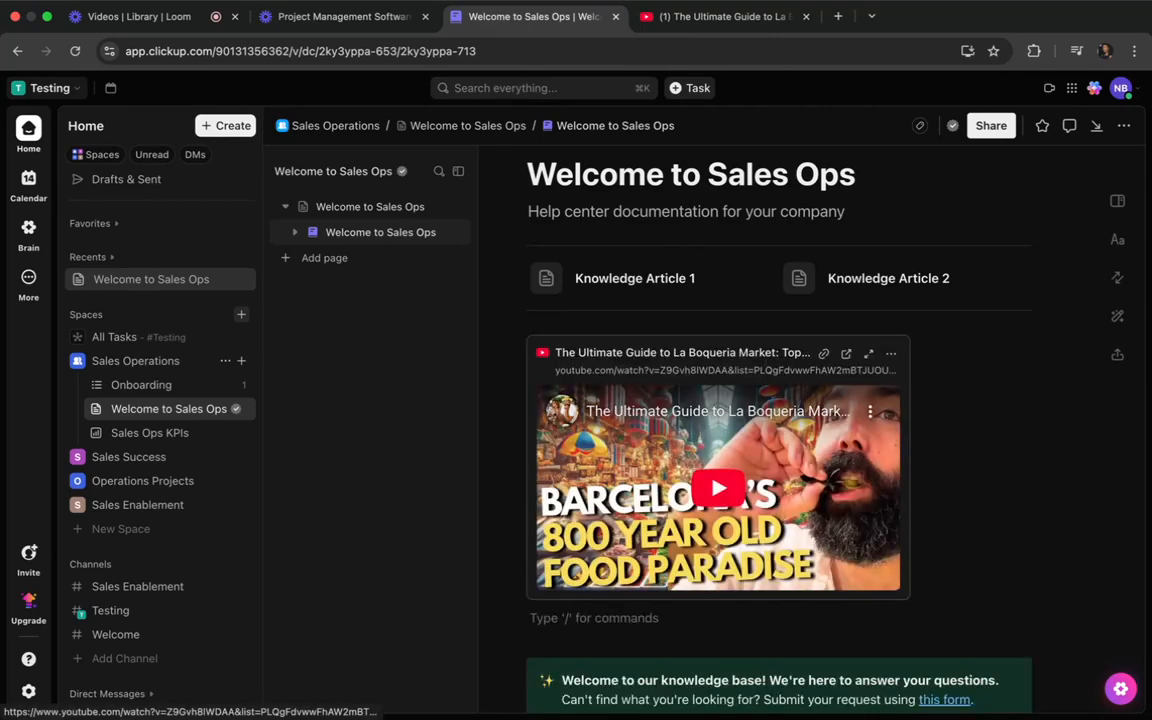
{"action": "scroll", "coordinate": [638, 508], "scroll_direction": "down", "scroll_amount": 5}
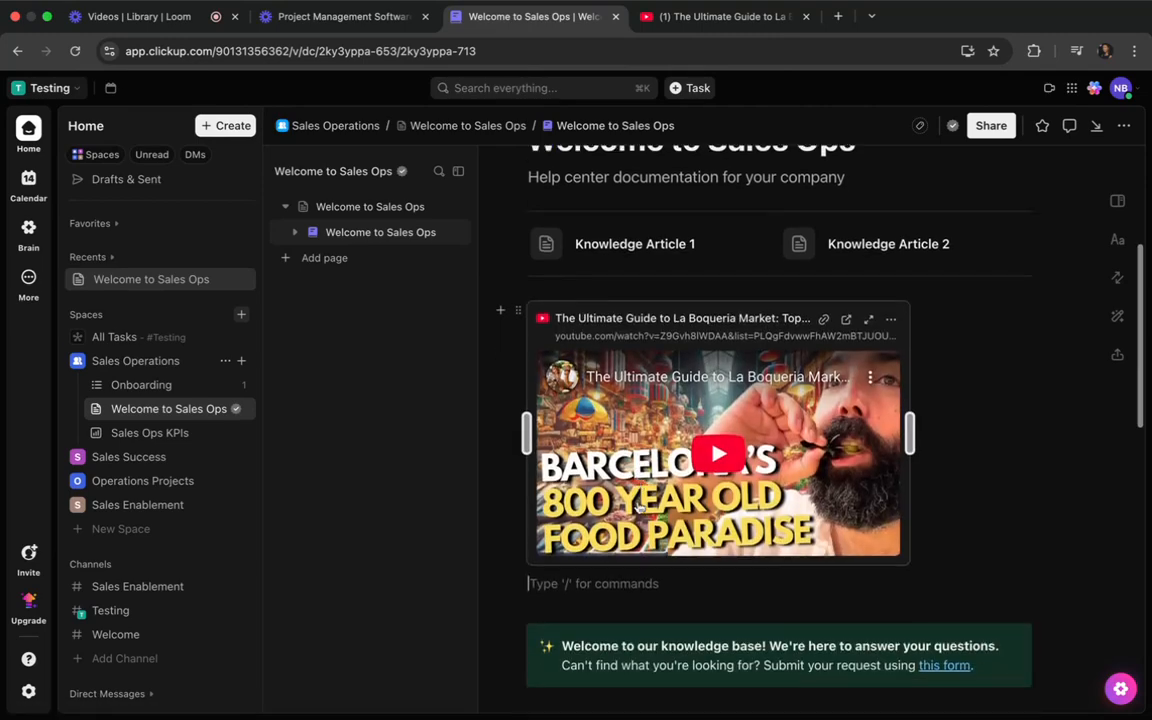
{"action": "scroll", "coordinate": [645, 500], "scroll_direction": "up", "scroll_amount": 2}
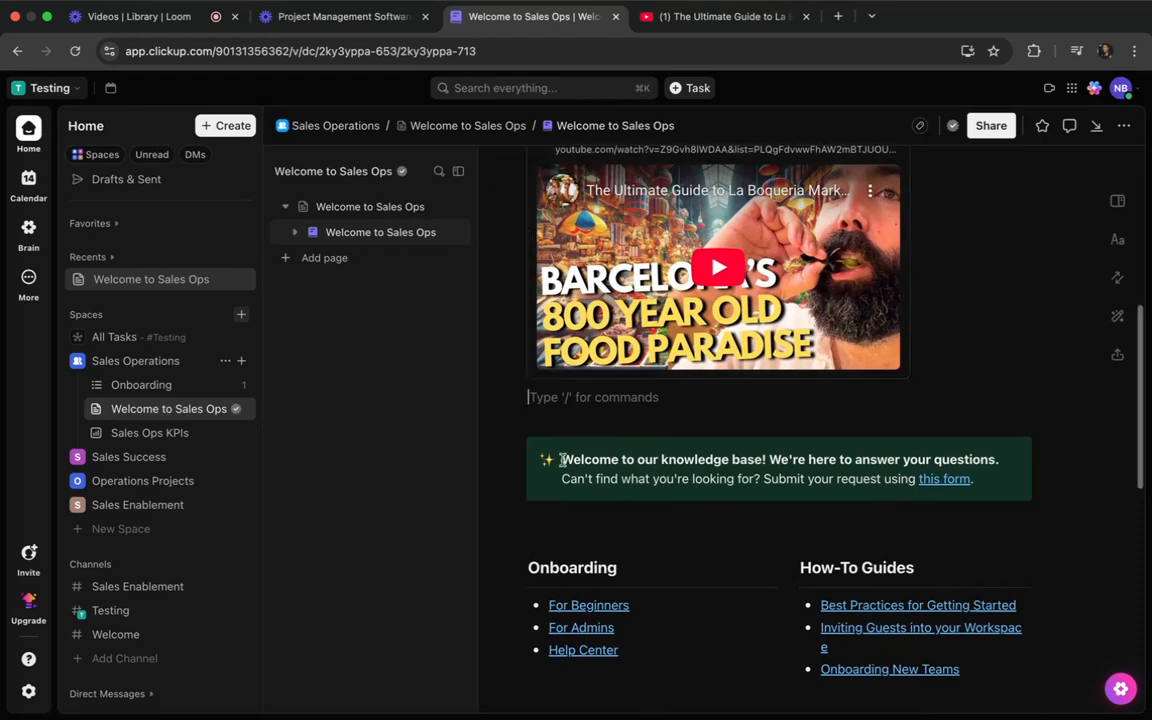
Enlarge the embedded La Boqueria Market video slightly by widening its frame.
{"action": "scroll", "coordinate": [883, 472], "scroll_direction": "up", "scroll_amount": 4}
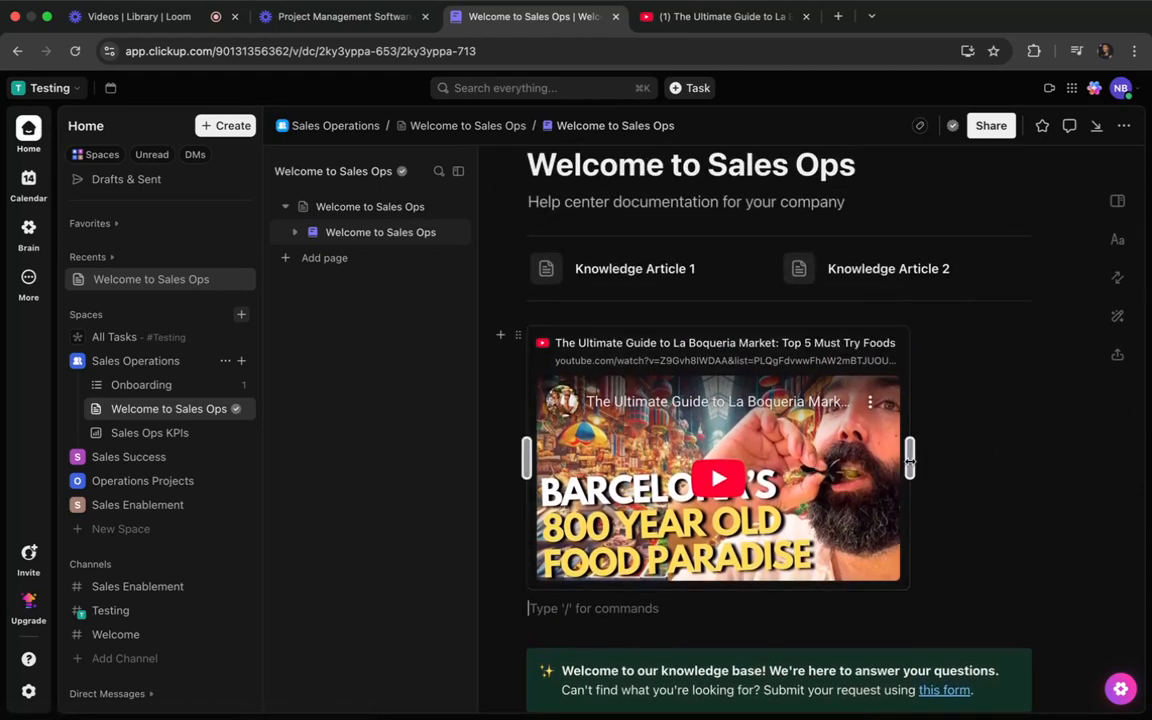
{"action": "left_click_drag", "start_coordinate": [909, 459], "coordinate": [968, 461]}
Examine the link sections below the knowledge base banner, and expand and collapse the first FAQ question.
{"action": "scroll", "coordinate": [968, 461], "scroll_direction": "down", "scroll_amount": 5}
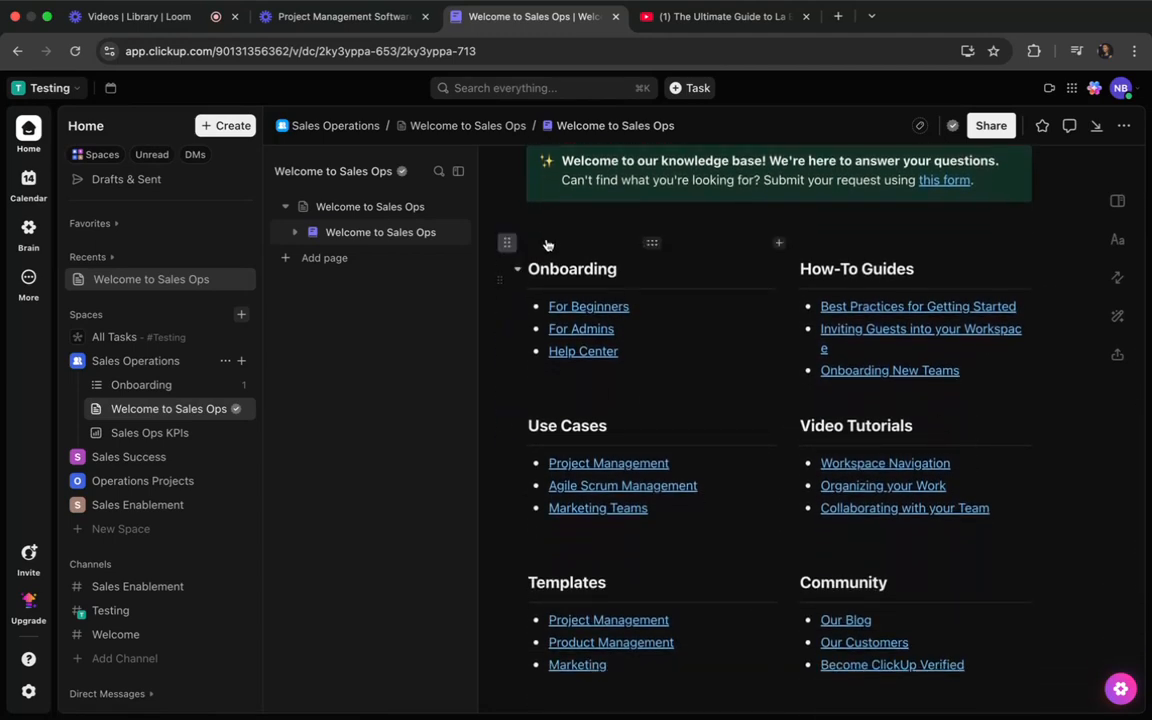
{"action": "mouse_move", "coordinate": [555, 360]}
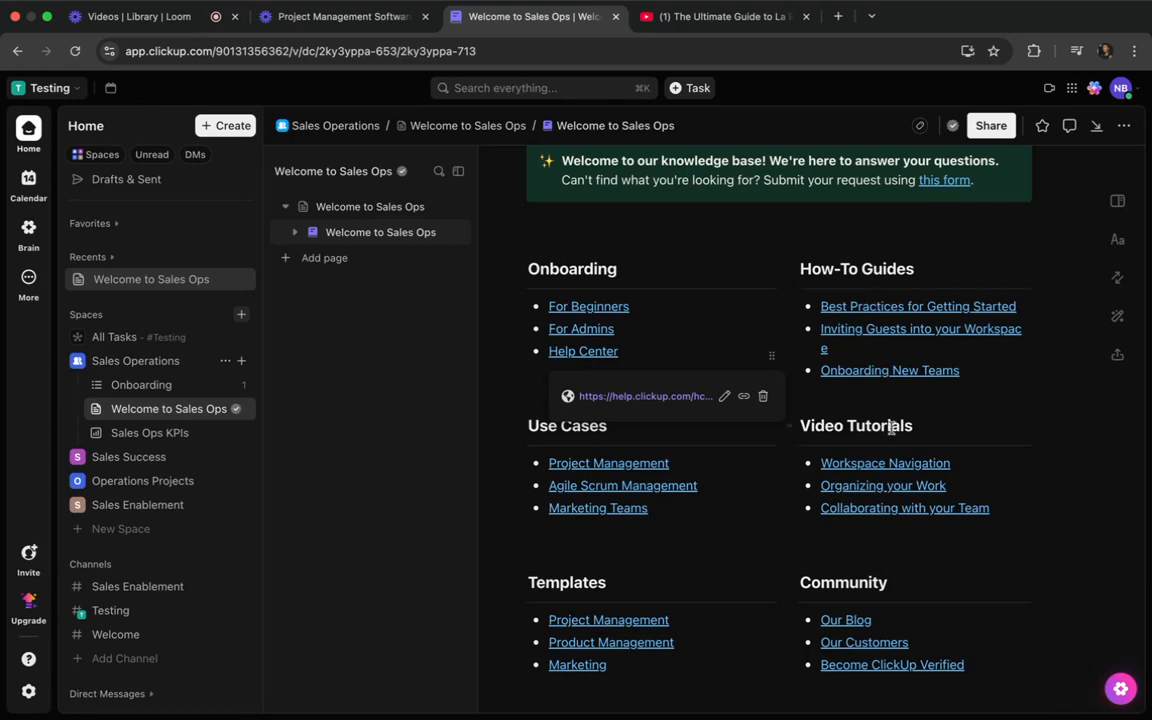
{"action": "scroll", "coordinate": [694, 548], "scroll_direction": "down", "scroll_amount": 1}
{"action": "scroll", "coordinate": [694, 548], "scroll_direction": "down", "scroll_amount": 5}
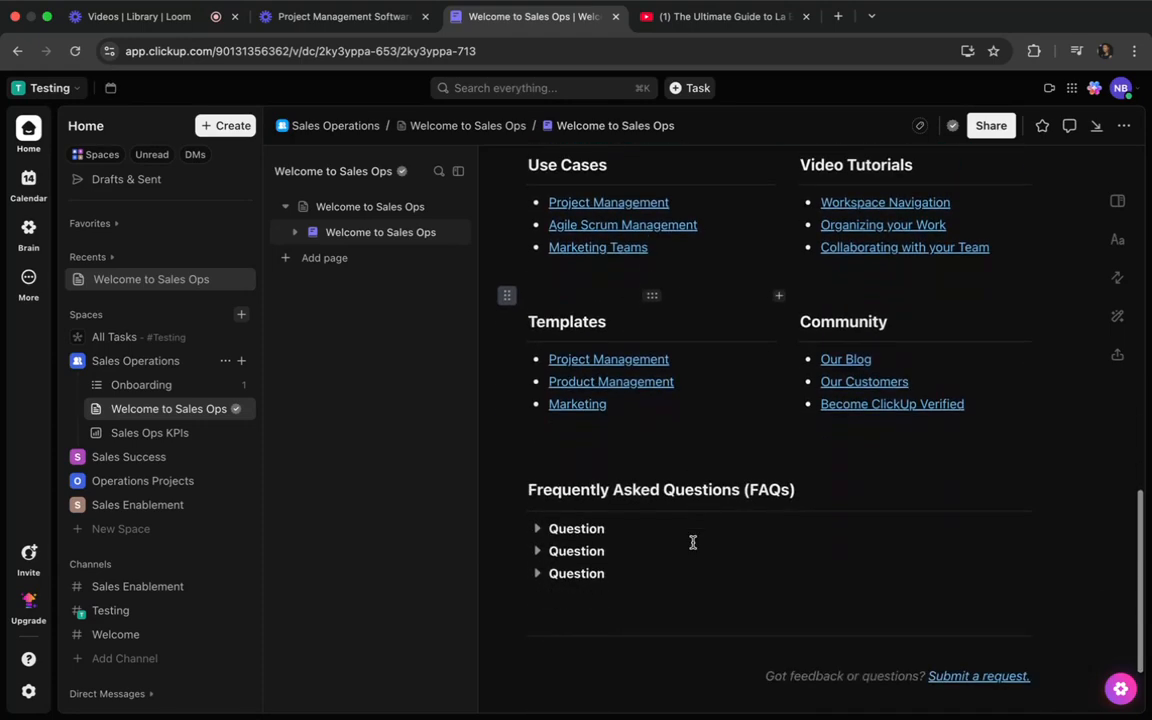
{"action": "left_click", "coordinate": [537, 448]}
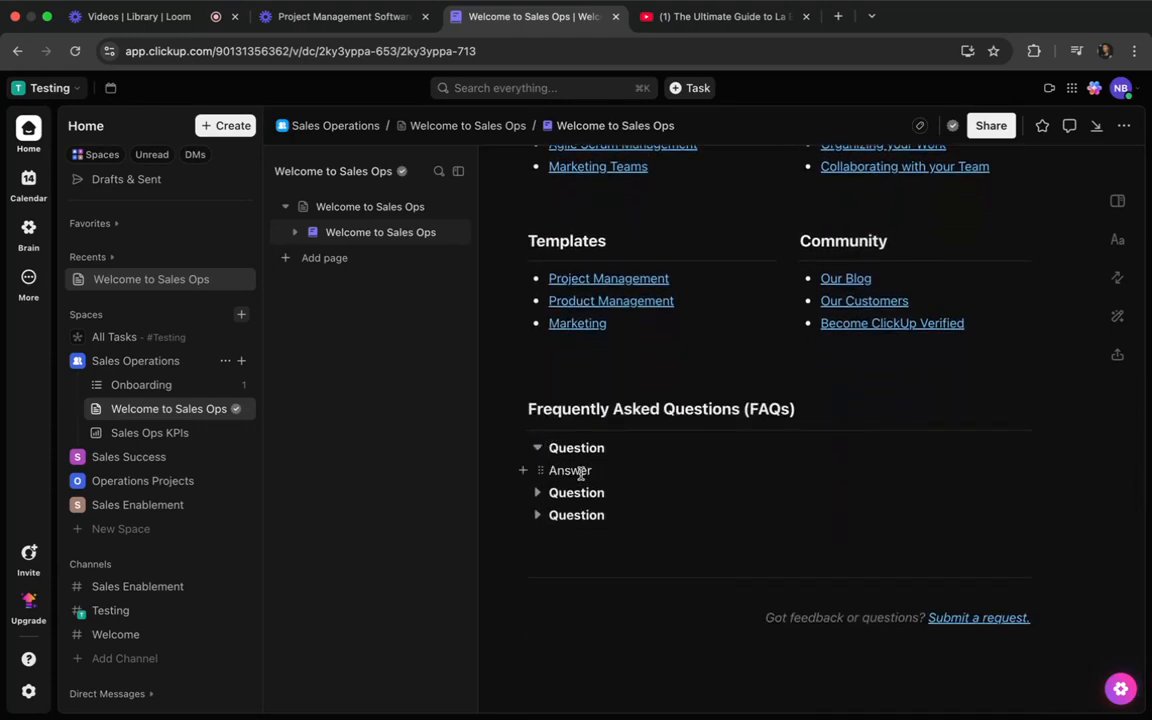
{"action": "left_click", "coordinate": [537, 448]}
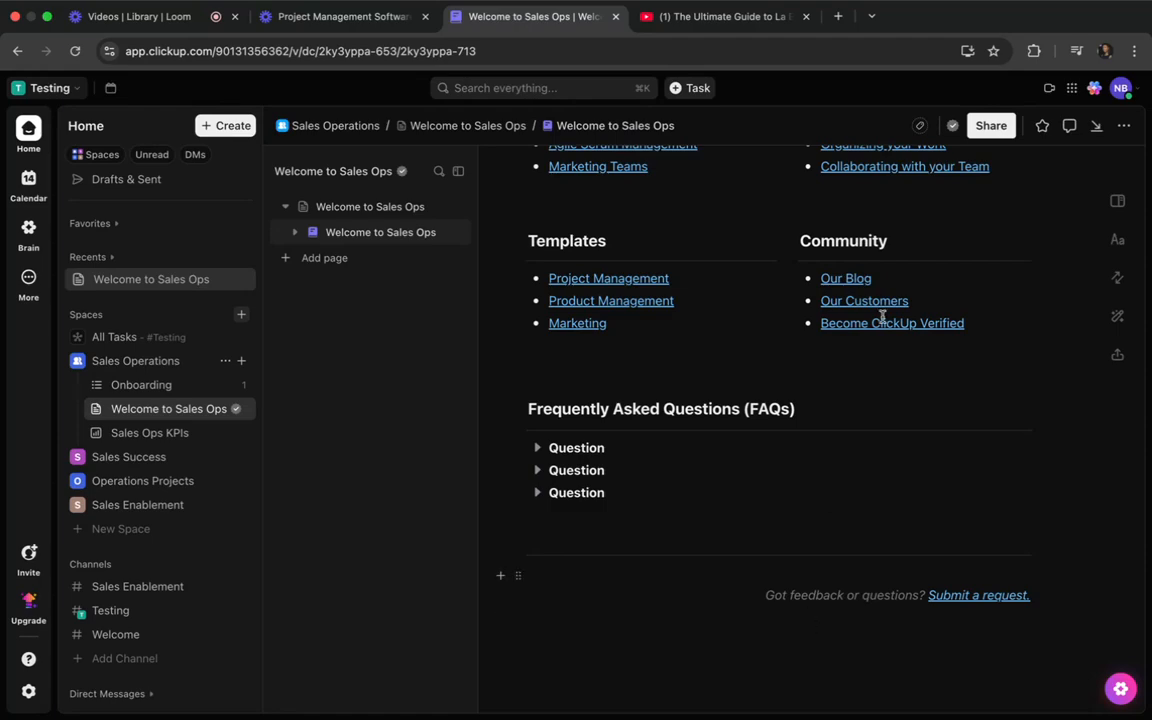
Look over the page's link and FAQ sections again and open the Sales Ops KPIs dashboard.
{"action": "scroll", "coordinate": [897, 244], "scroll_direction": "up", "scroll_amount": 6}
{"action": "scroll", "coordinate": [897, 240], "scroll_direction": "down", "scroll_amount": 6}
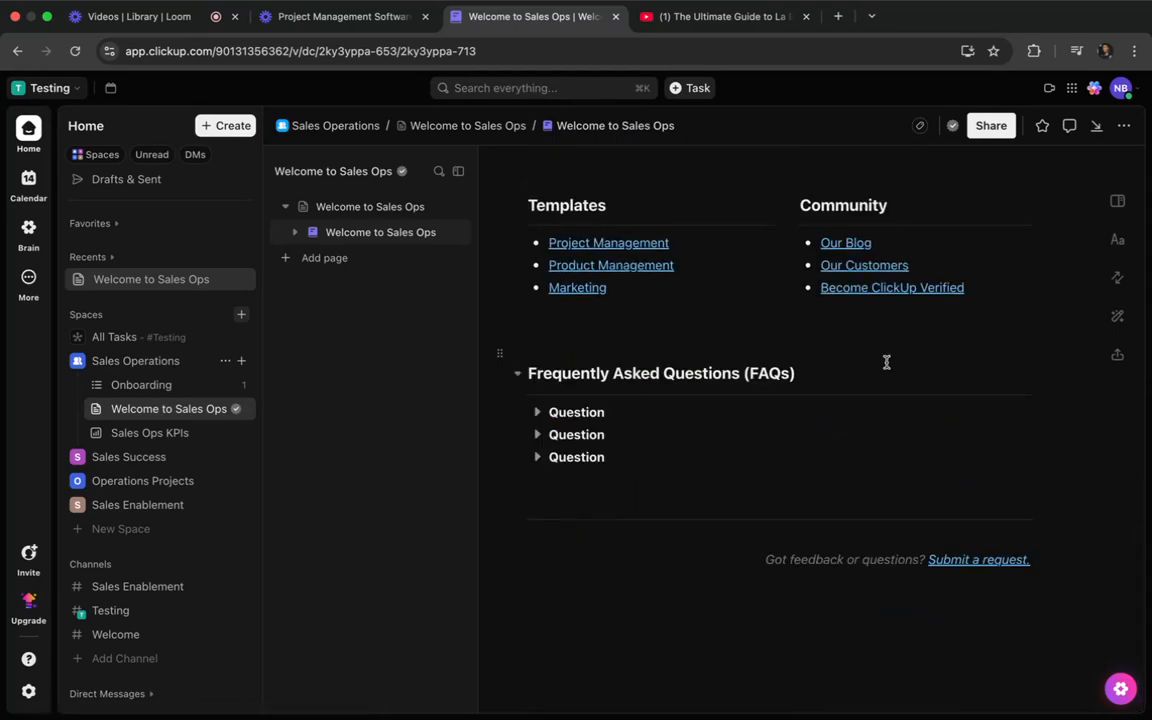
{"action": "scroll", "coordinate": [787, 586], "scroll_direction": "up", "scroll_amount": 5}
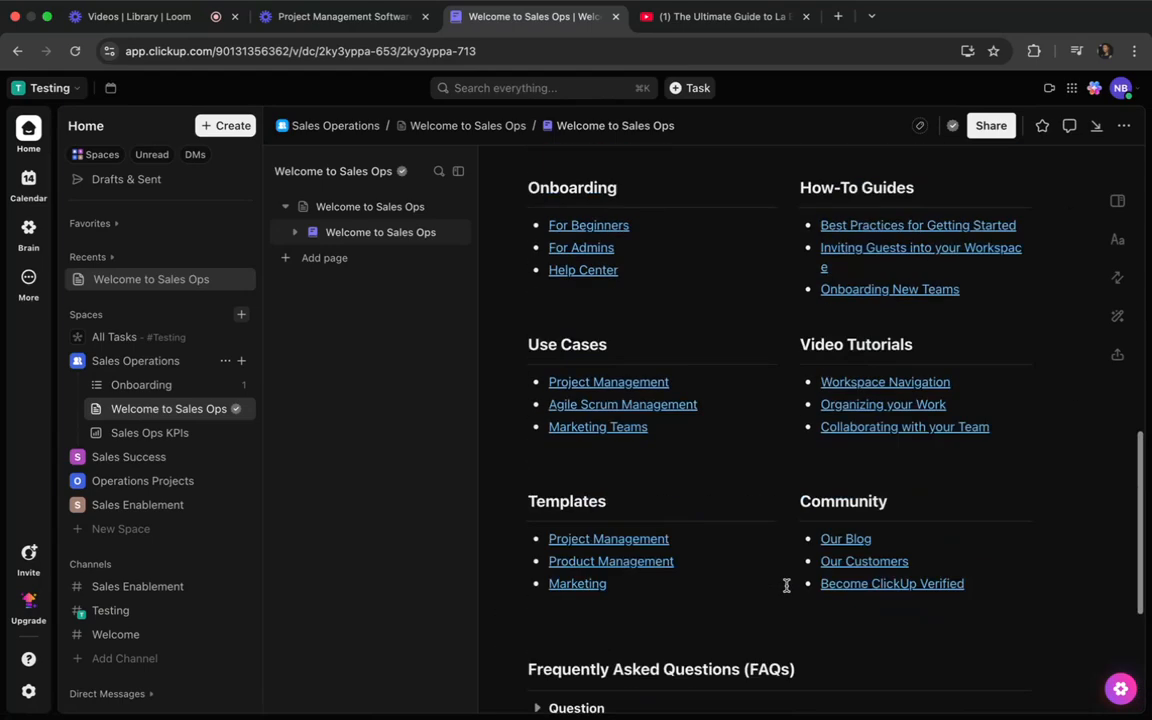
{"action": "scroll", "coordinate": [787, 586], "scroll_direction": "down", "scroll_amount": 4}
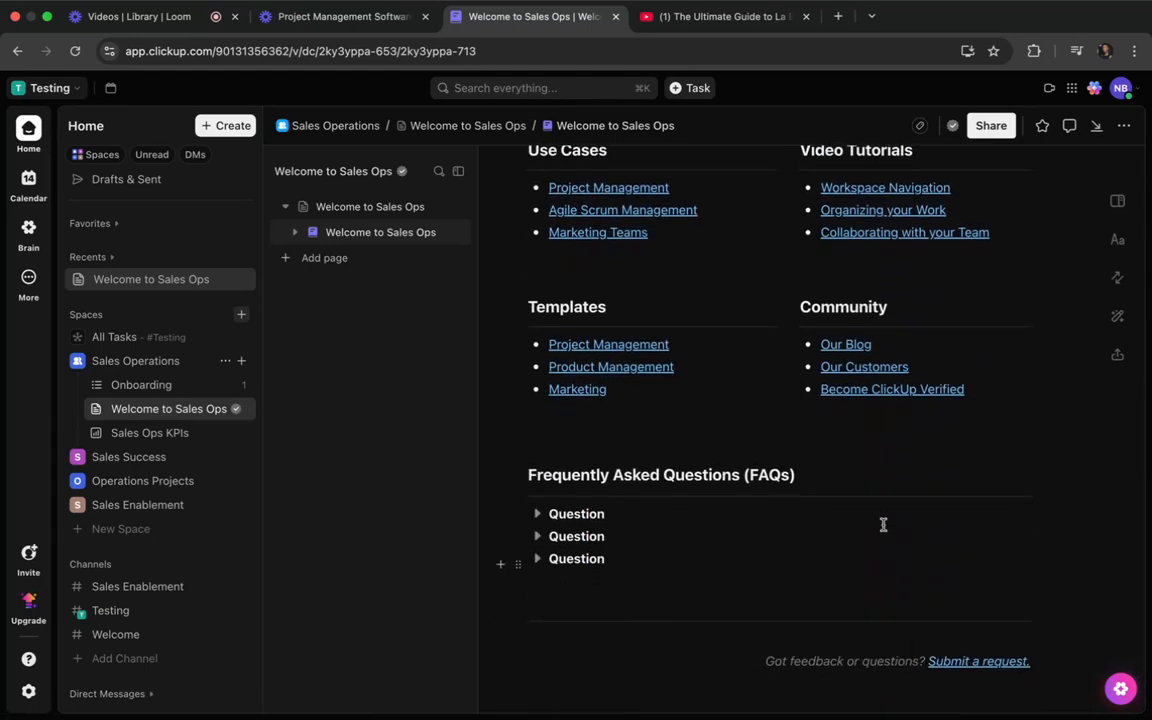
{"action": "scroll", "coordinate": [738, 653], "scroll_direction": "up", "scroll_amount": 4}
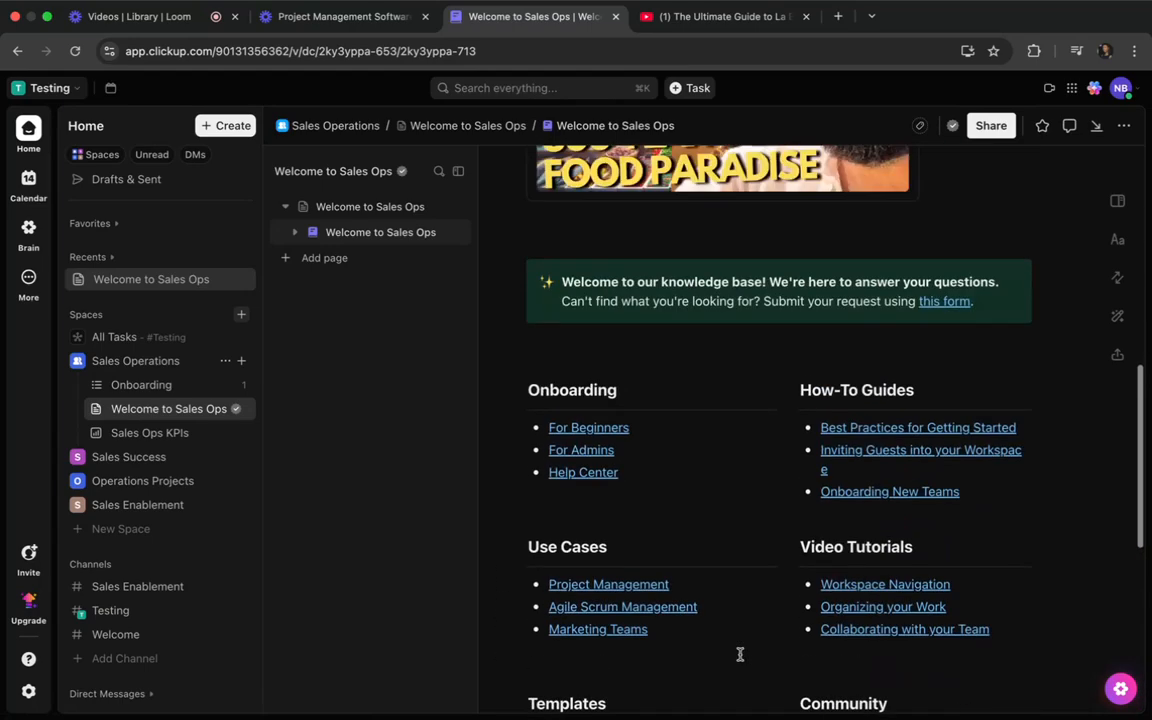
{"action": "left_click", "coordinate": [147, 433]}
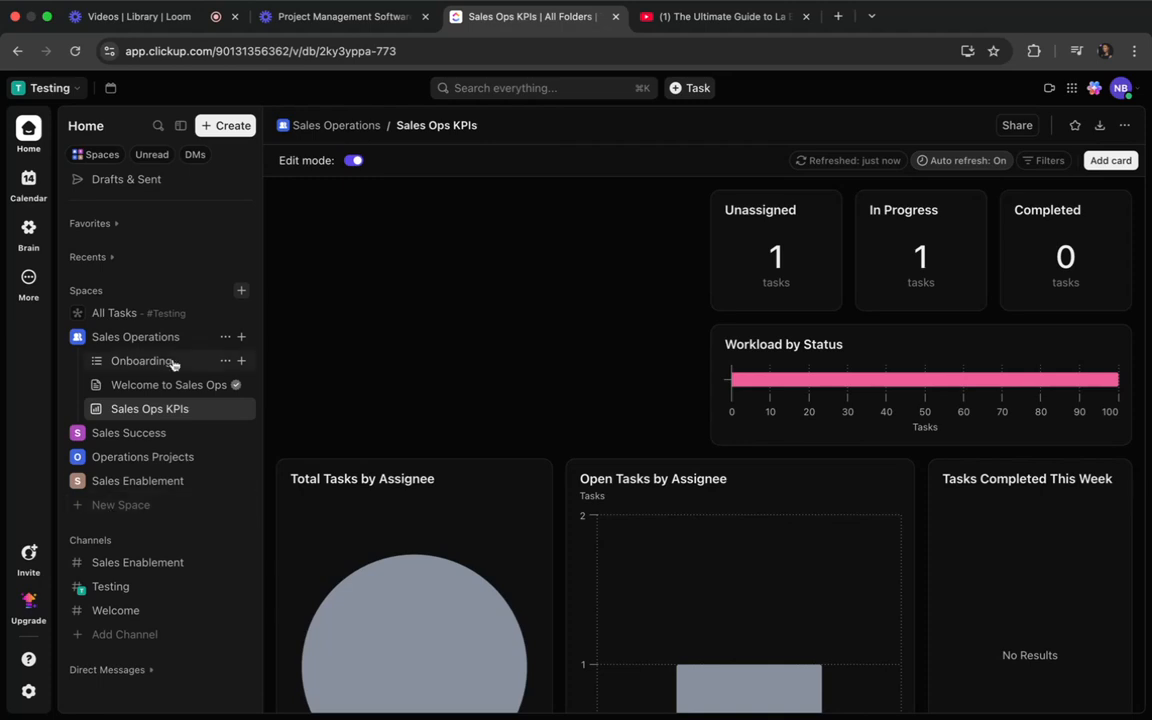
Create a folder named Onboarding/Offboarding in the Sales Operations space.
{"action": "left_click", "coordinate": [241, 337]}
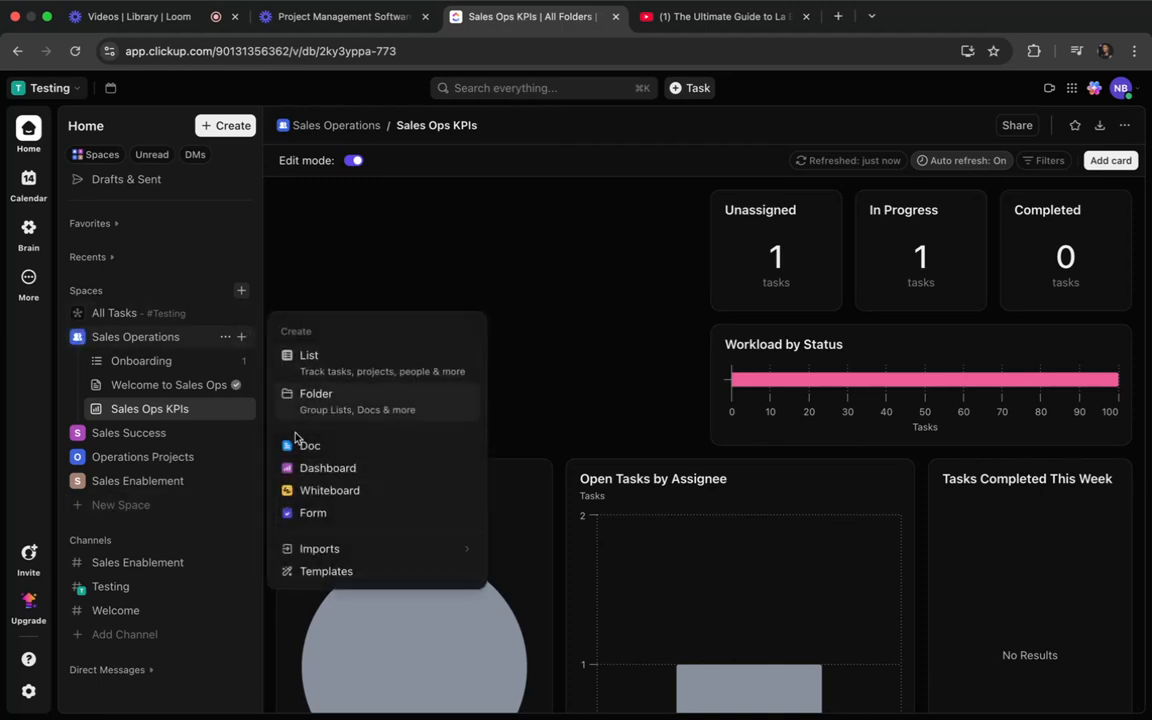
{"action": "left_click", "coordinate": [365, 398]}
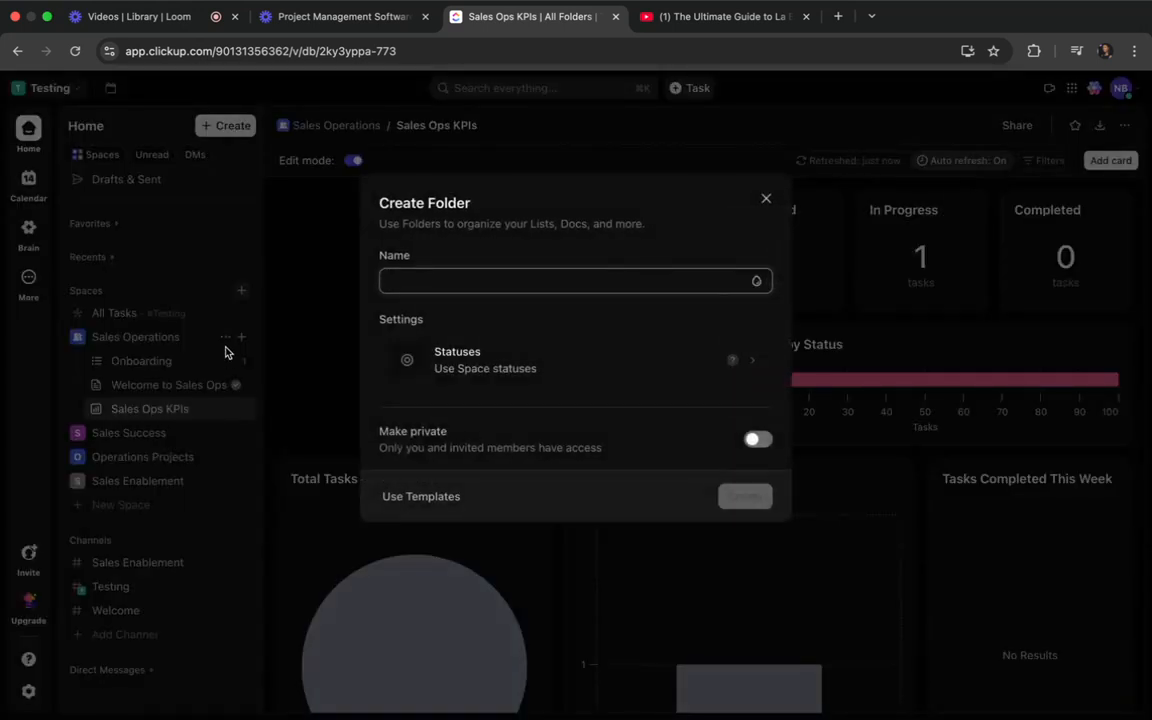
{"action": "type", "text": "On"}
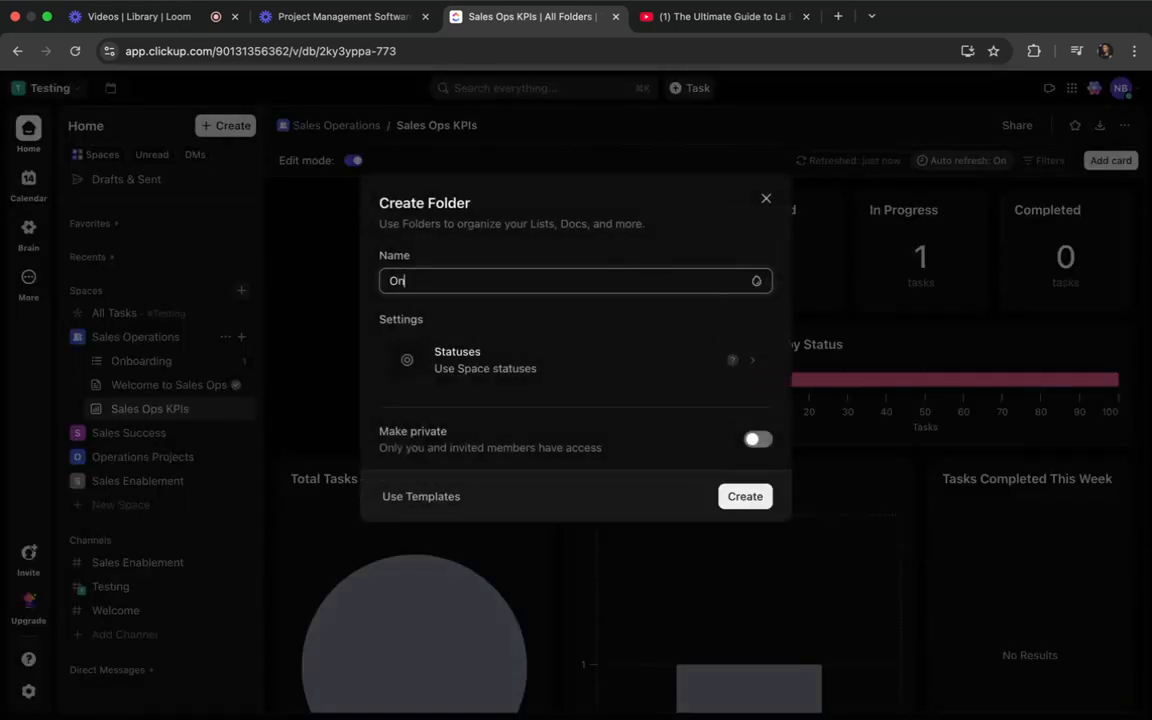
{"action": "type", "text": "boarding/Offboarding"}
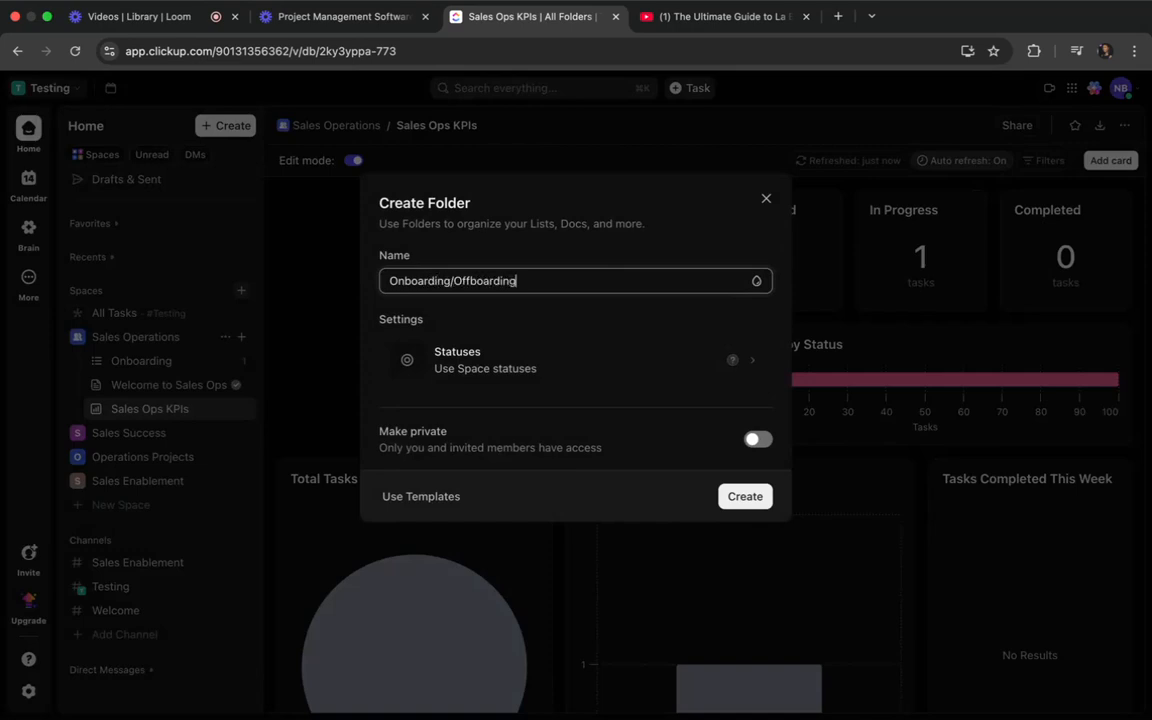
{"action": "left_click", "coordinate": [724, 506]}
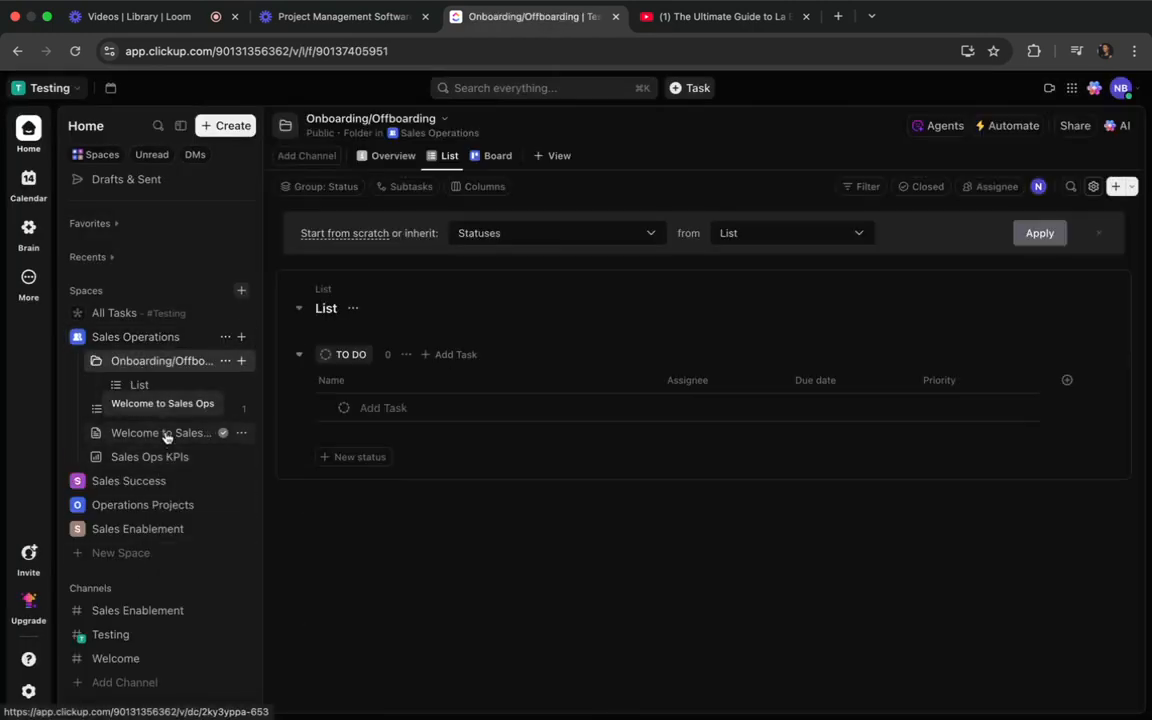
Move the Onboarding list into the Onboarding/Offboarding folder.
{"action": "mouse_move", "coordinate": [125, 409]}
{"action": "left_mouse_down"}
{"action": "mouse_move", "coordinate": [167, 330]}
{"action": "mouse_move", "coordinate": [149, 419]}
{"action": "mouse_move", "coordinate": [136, 393]}
{"action": "left_mouse_up"}
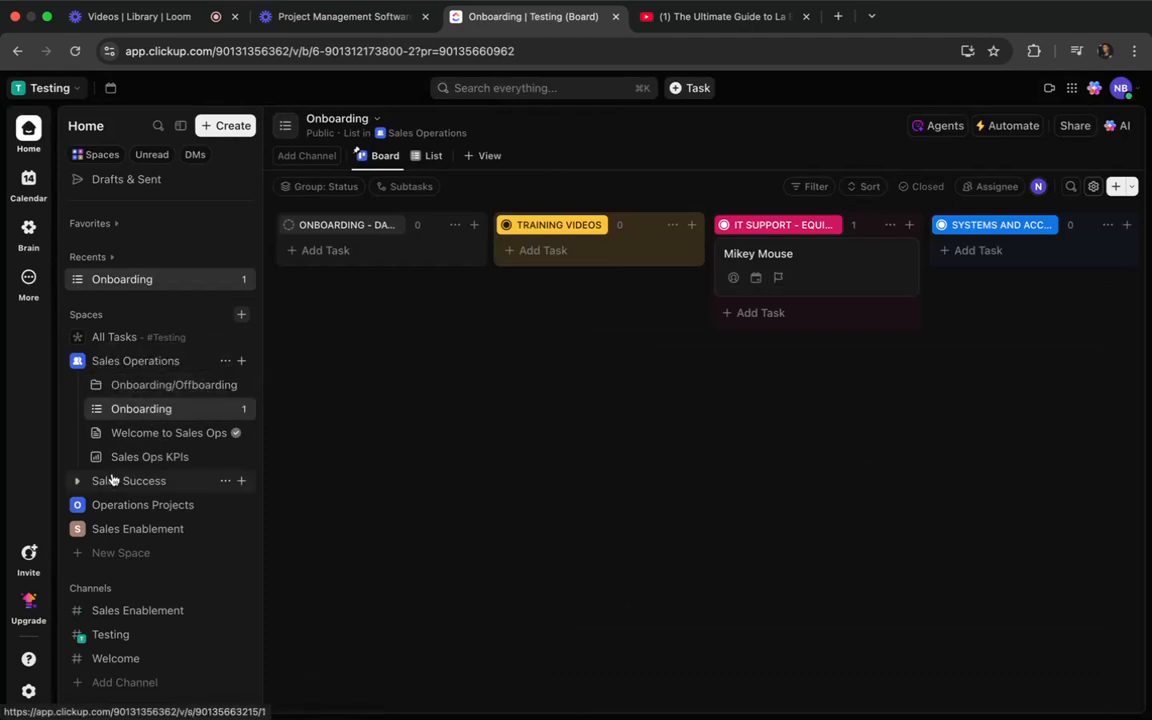
{"action": "left_click", "coordinate": [95, 385]}
{"action": "left_click_drag", "start_coordinate": [116, 437], "coordinate": [134, 410]}
Rename the default list in the Onboarding/Offboarding folder as offboarding.
{"action": "left_click", "coordinate": [139, 432]}
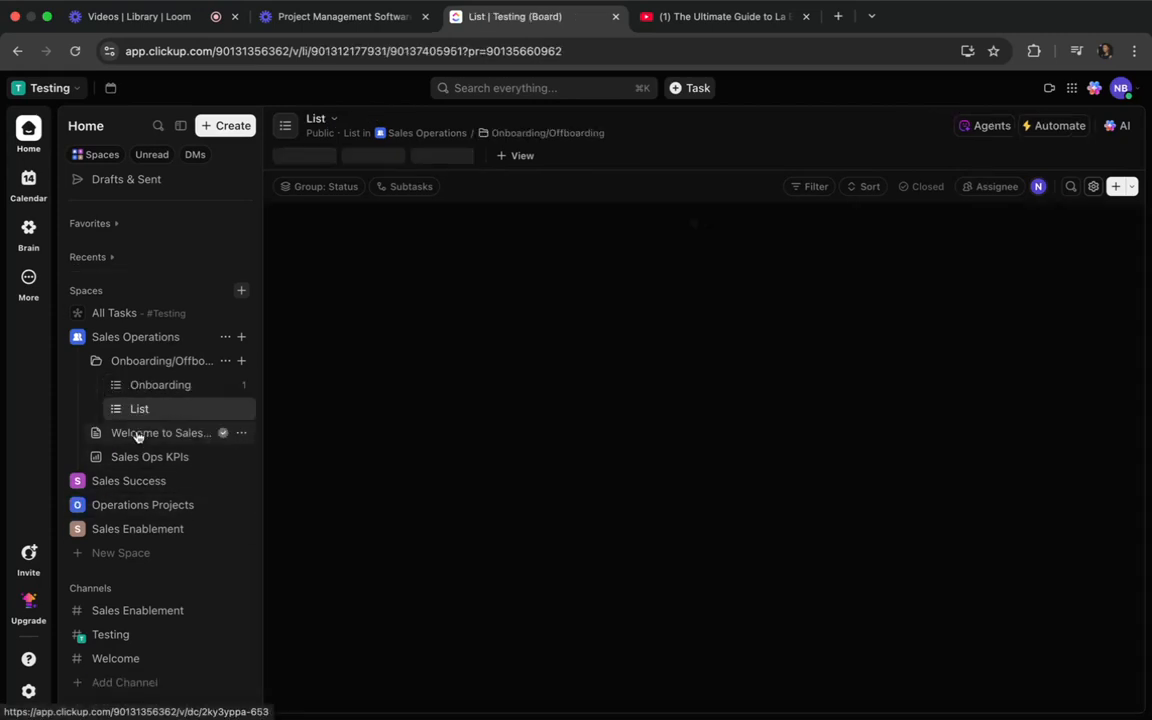
{"action": "left_click", "coordinate": [226, 408]}
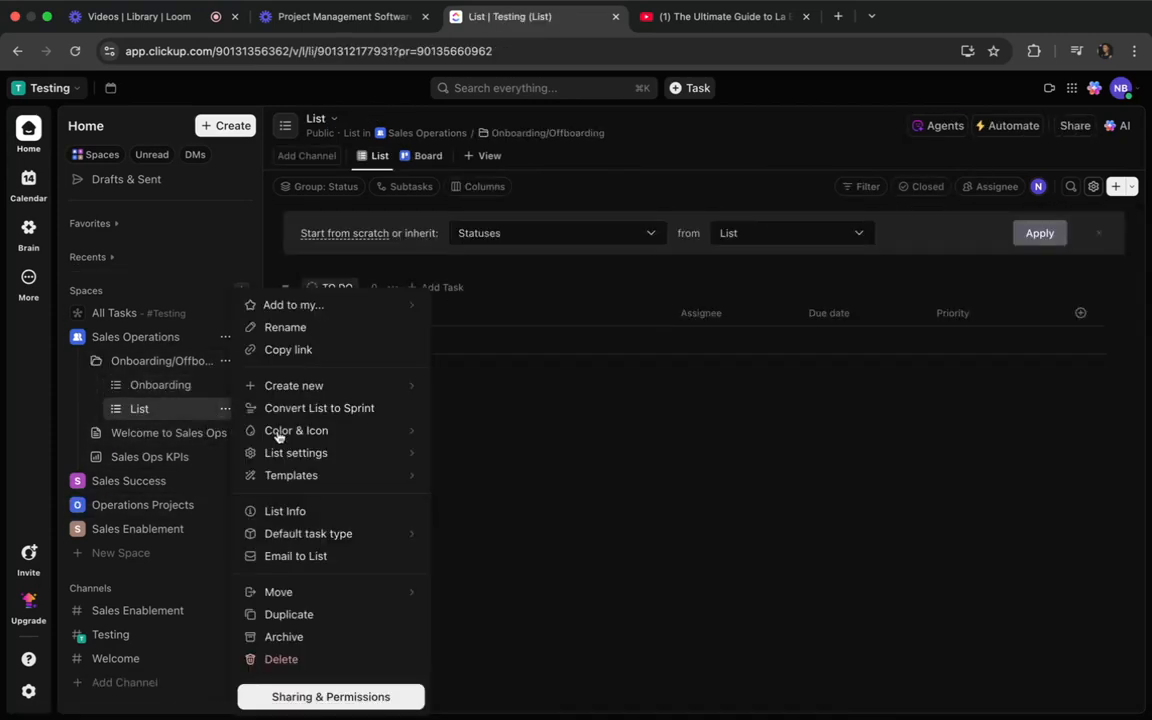
{"action": "left_click", "coordinate": [317, 328]}
{"action": "type", "text": "offbo"}
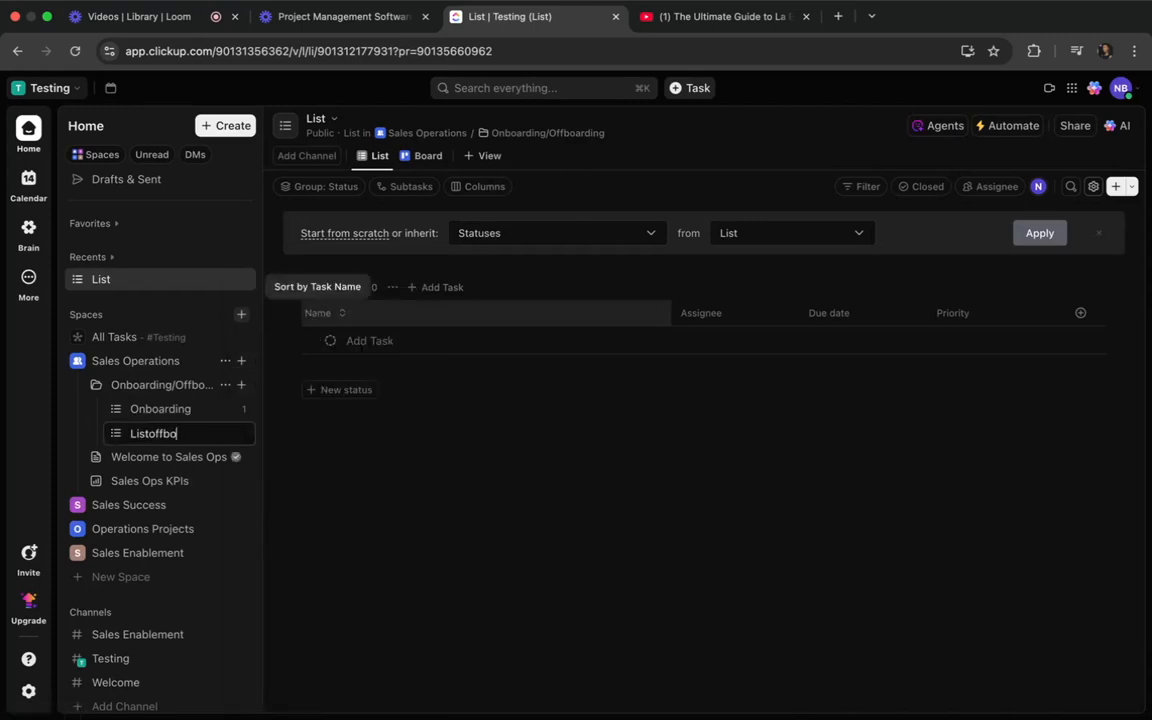
{"action": "type", "text": "arding"}
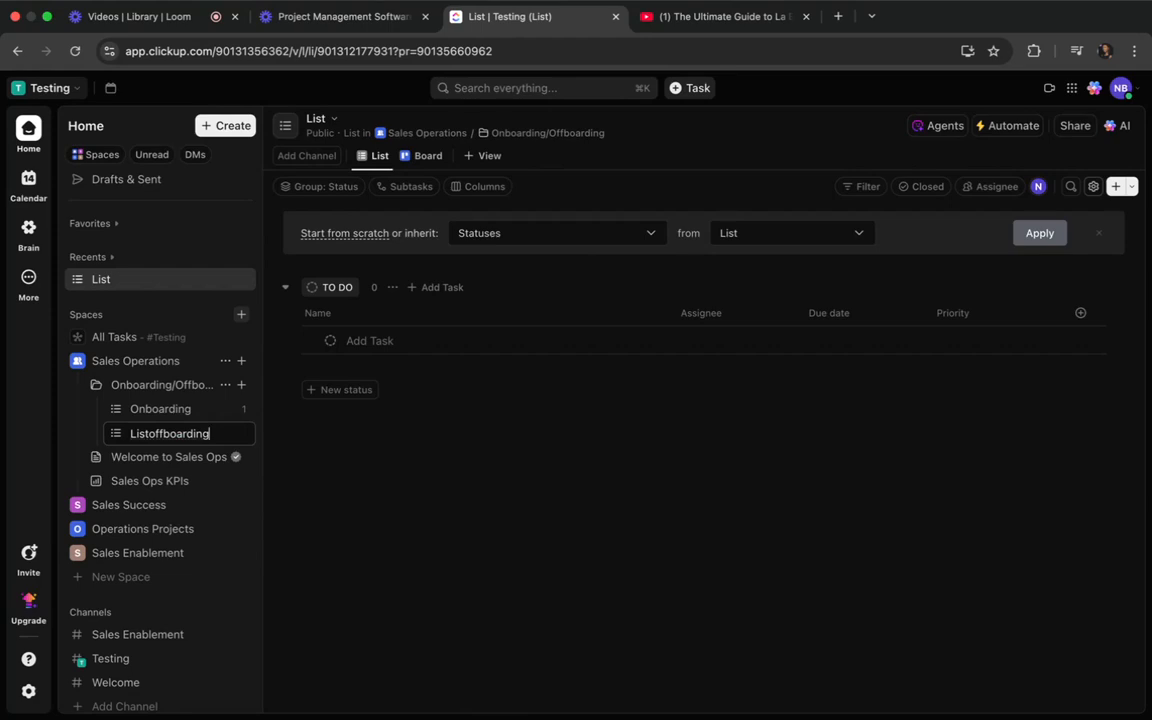
{"action": "left_click", "coordinate": [147, 433]}
{"action": "key", "text": "BackSpace"}
{"action": "key", "text": "BackSpace"}
{"action": "key", "text": "BackSpace"}
{"action": "key", "text": "BackSpace"}
{"action": "key", "text": "Return"}
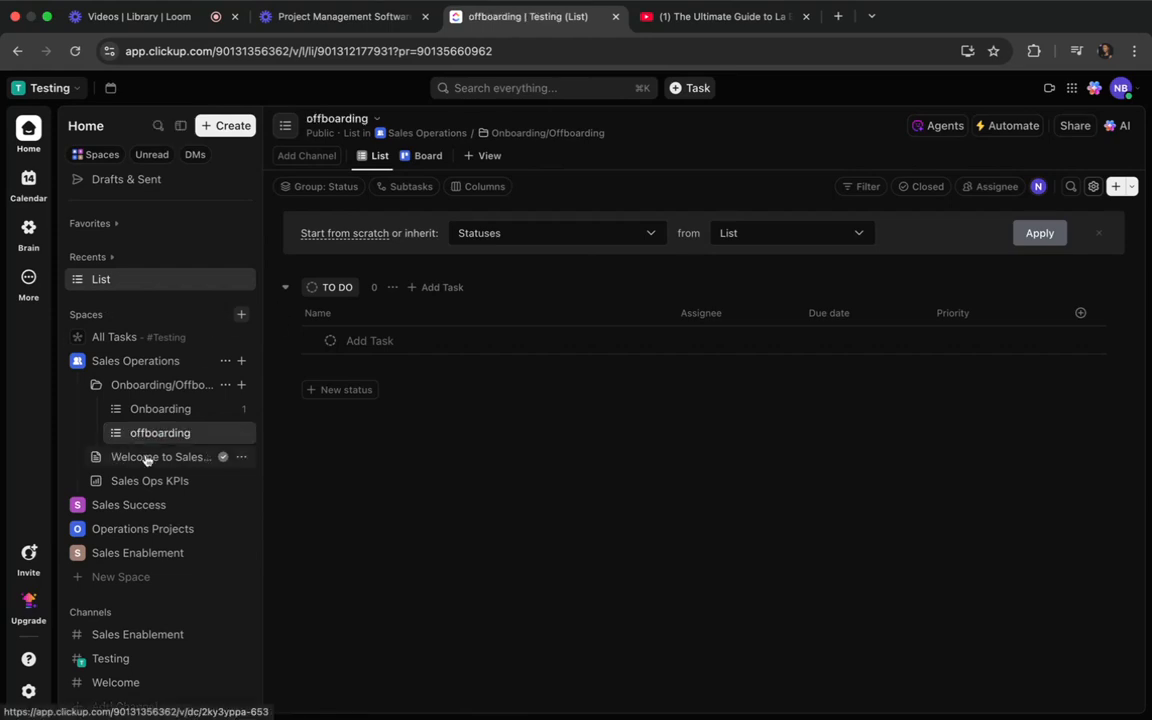
Collapse the Onboarding/Offboarding folder in the Sales Operations space.
{"action": "left_click", "coordinate": [96, 385]}
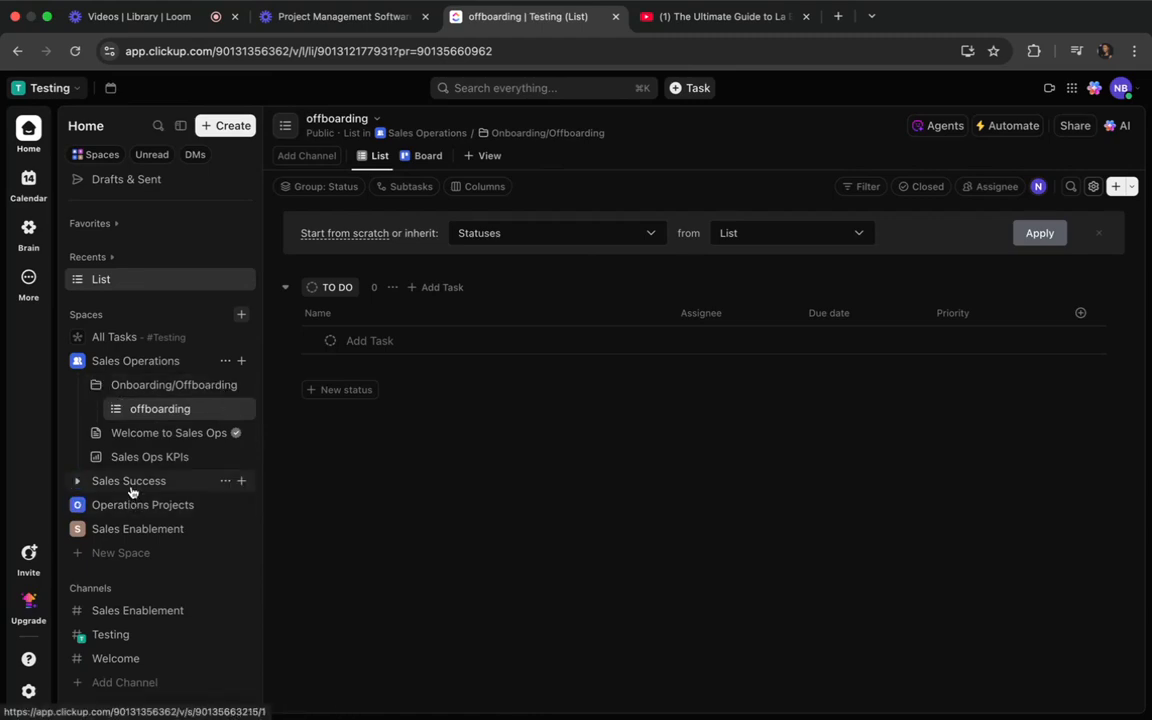
{"action": "left_click", "coordinate": [96, 386]}
{"action": "left_click", "coordinate": [96, 386]}
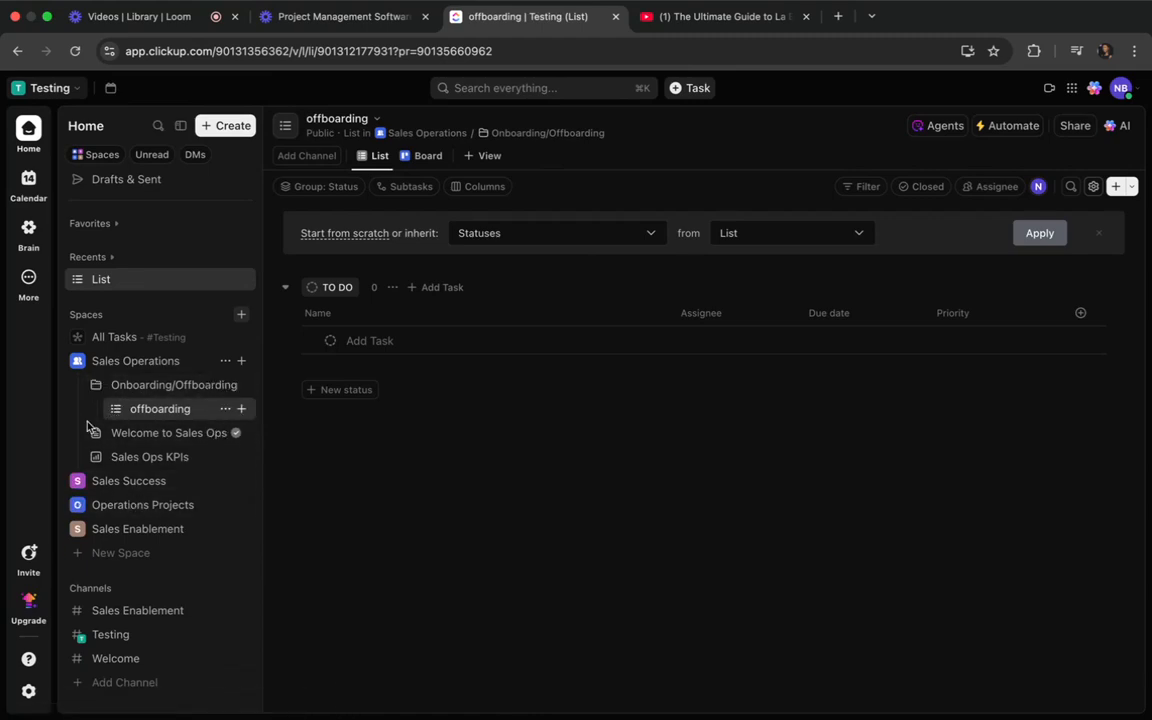
Expand the Sales Success space and its Zendesk Tickets folder, and view the Sales Coordinators list.
{"action": "left_click", "coordinate": [79, 483]}
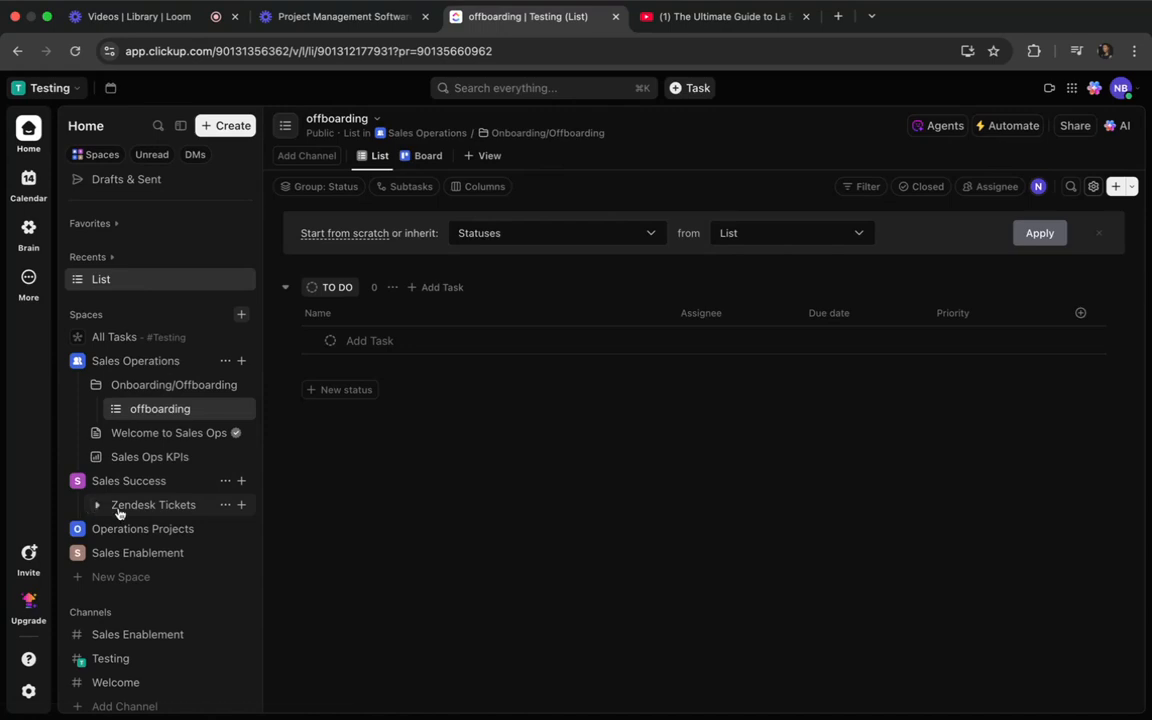
{"action": "left_click", "coordinate": [95, 505]}
{"action": "left_click", "coordinate": [130, 530]}
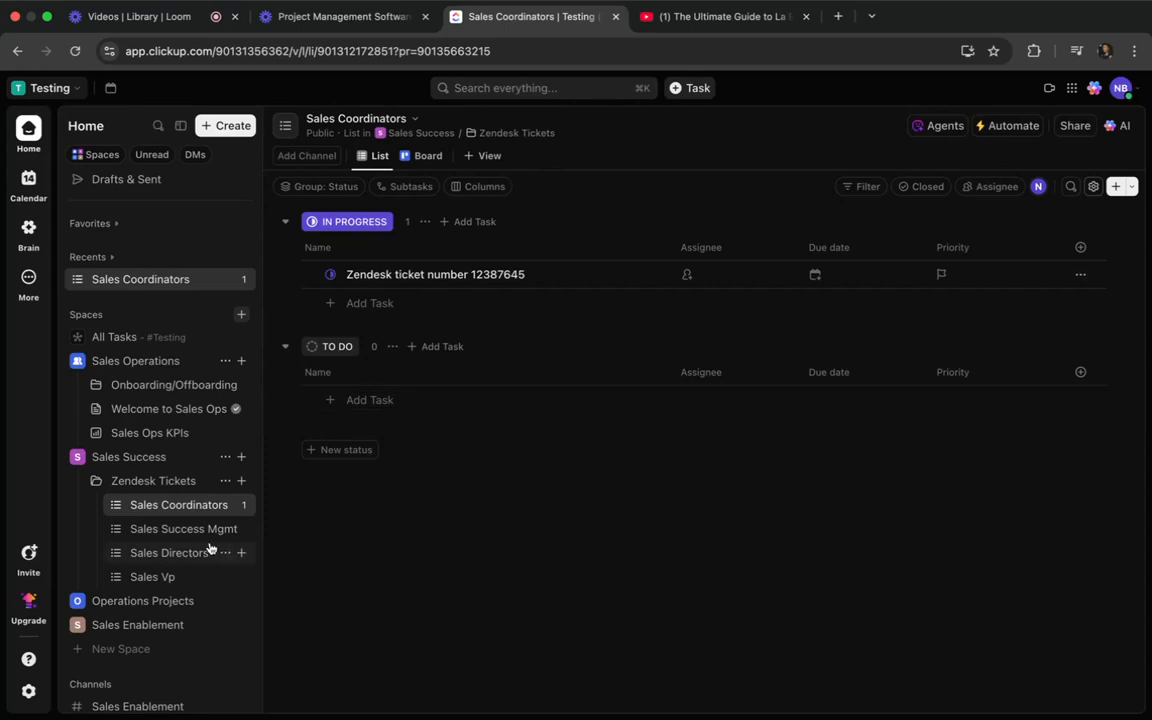
{"action": "left_click_drag", "start_coordinate": [160, 533], "coordinate": [190, 555]}
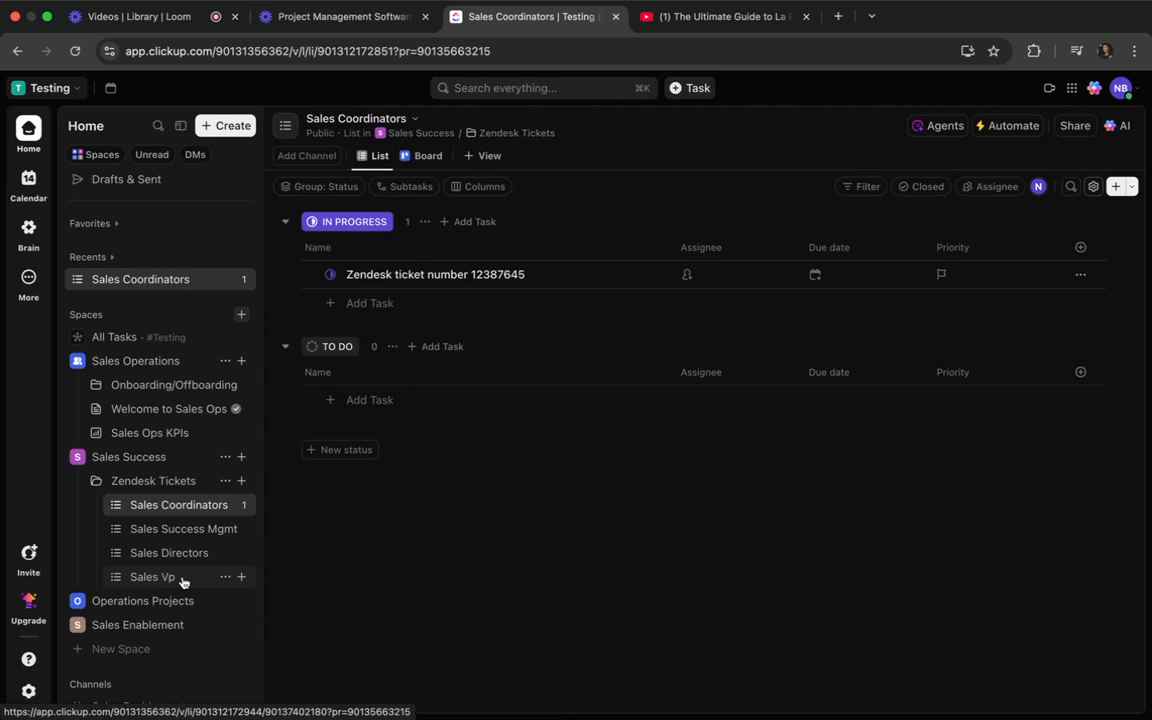
Expand the Operations Projects space and its CRM - Hubspot folder, and view the Initiation list.
{"action": "scroll", "coordinate": [182, 581], "scroll_direction": "down", "scroll_amount": 2}
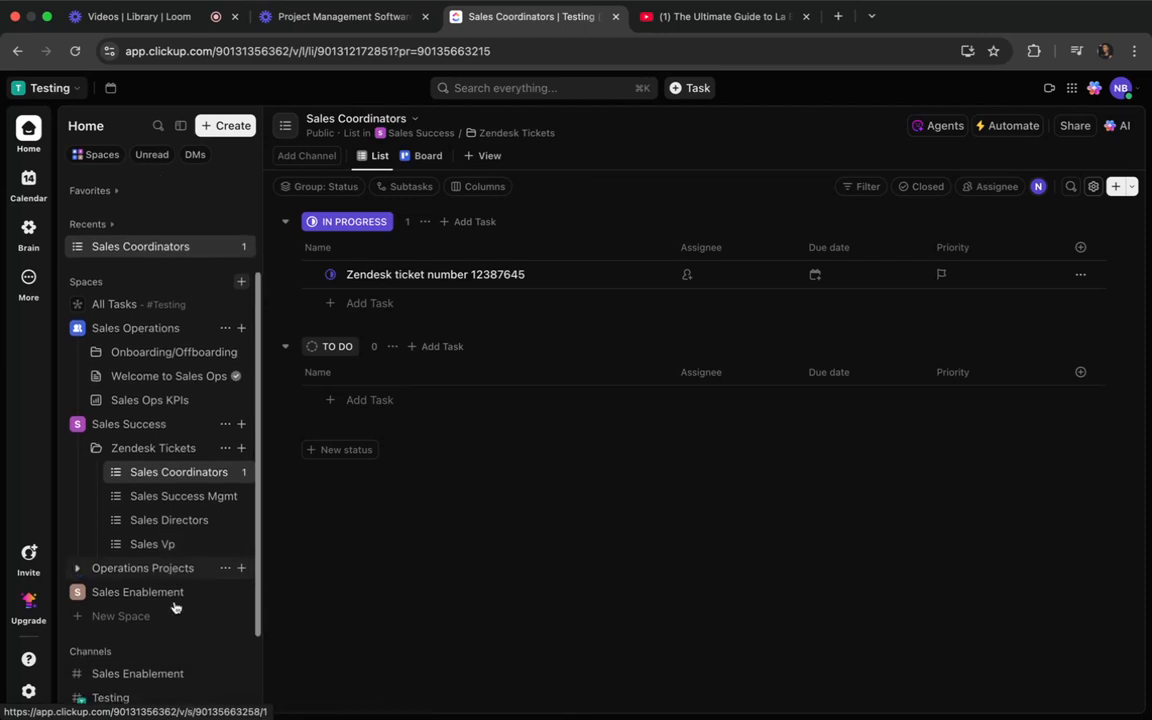
{"action": "left_click", "coordinate": [73, 560]}
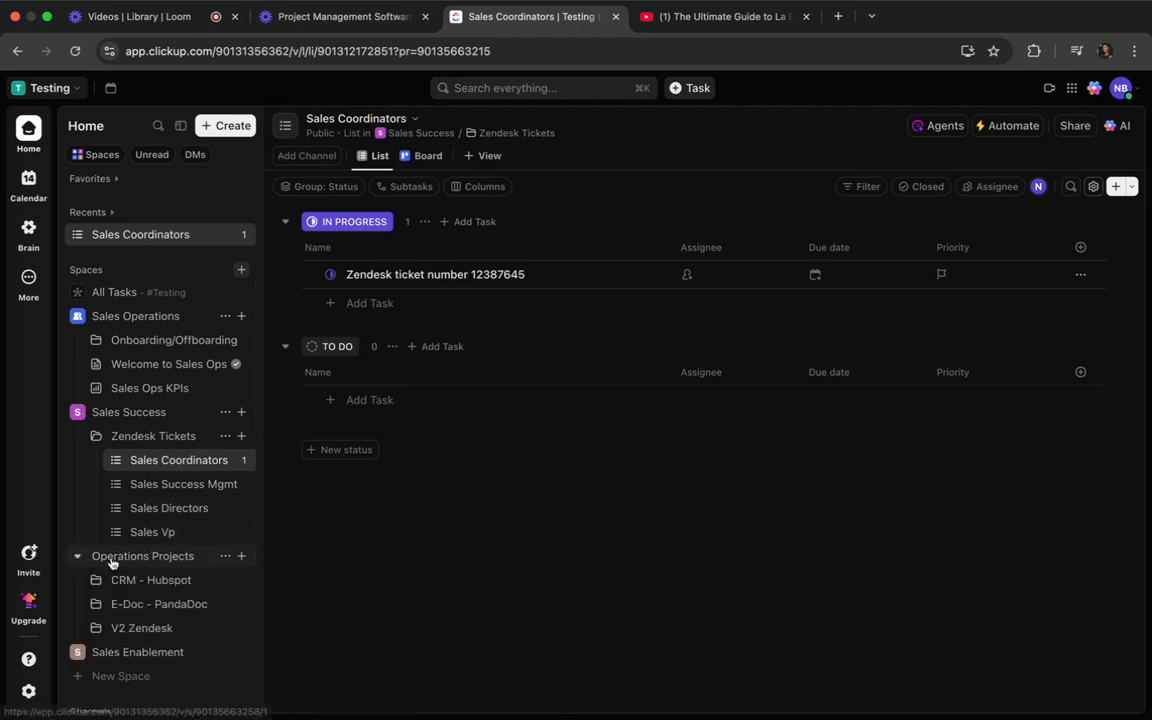
{"action": "scroll", "coordinate": [116, 540], "scroll_direction": "down", "scroll_amount": 3}
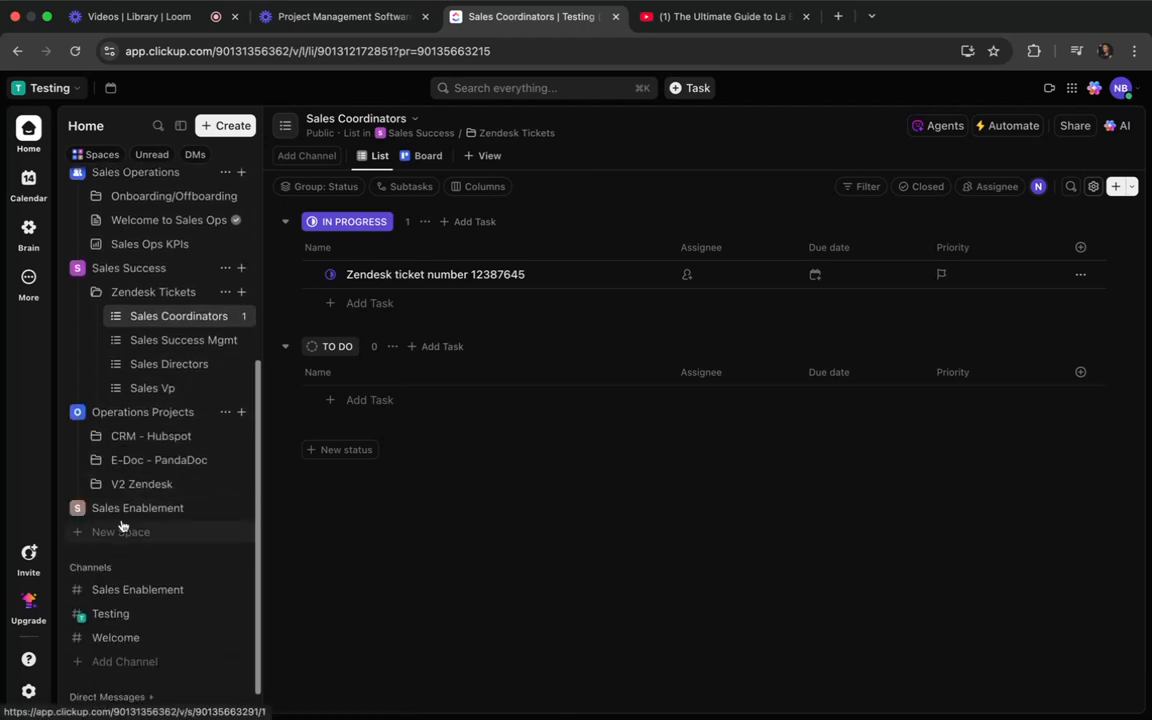
{"action": "left_click", "coordinate": [96, 436]}
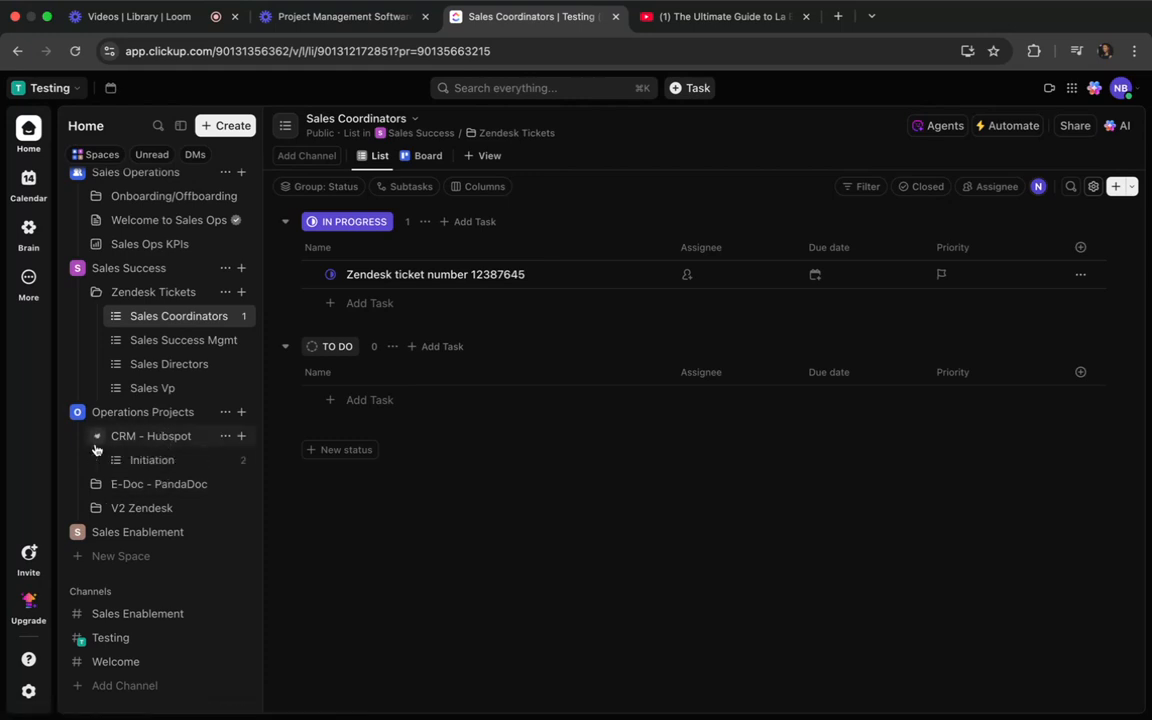
{"action": "left_click", "coordinate": [152, 461]}
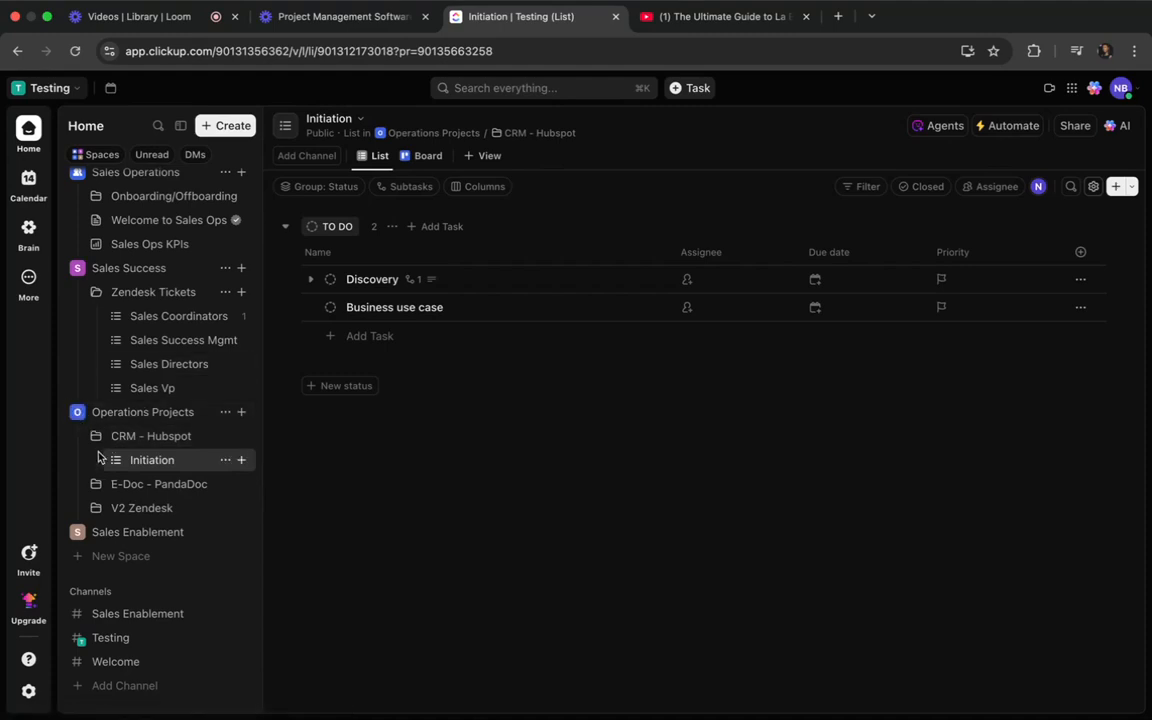
{"action": "scroll", "coordinate": [113, 484], "scroll_direction": "up", "scroll_amount": 4}
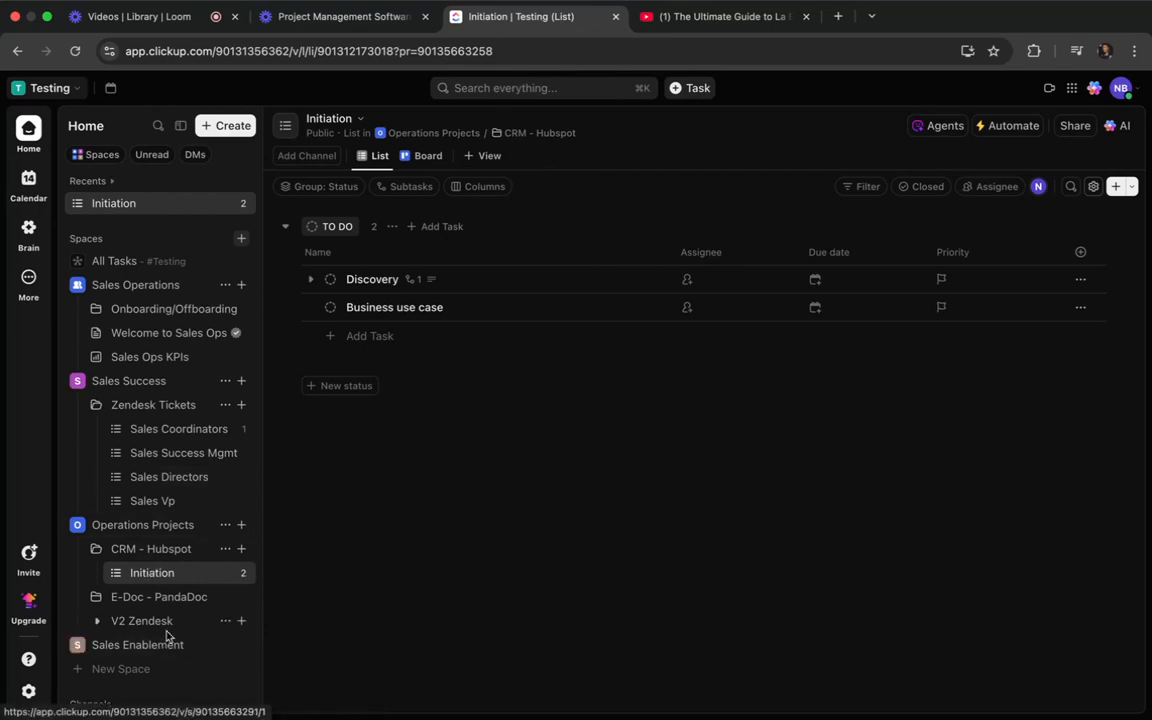
{"action": "scroll", "coordinate": [147, 563], "scroll_direction": "down", "scroll_amount": 1}
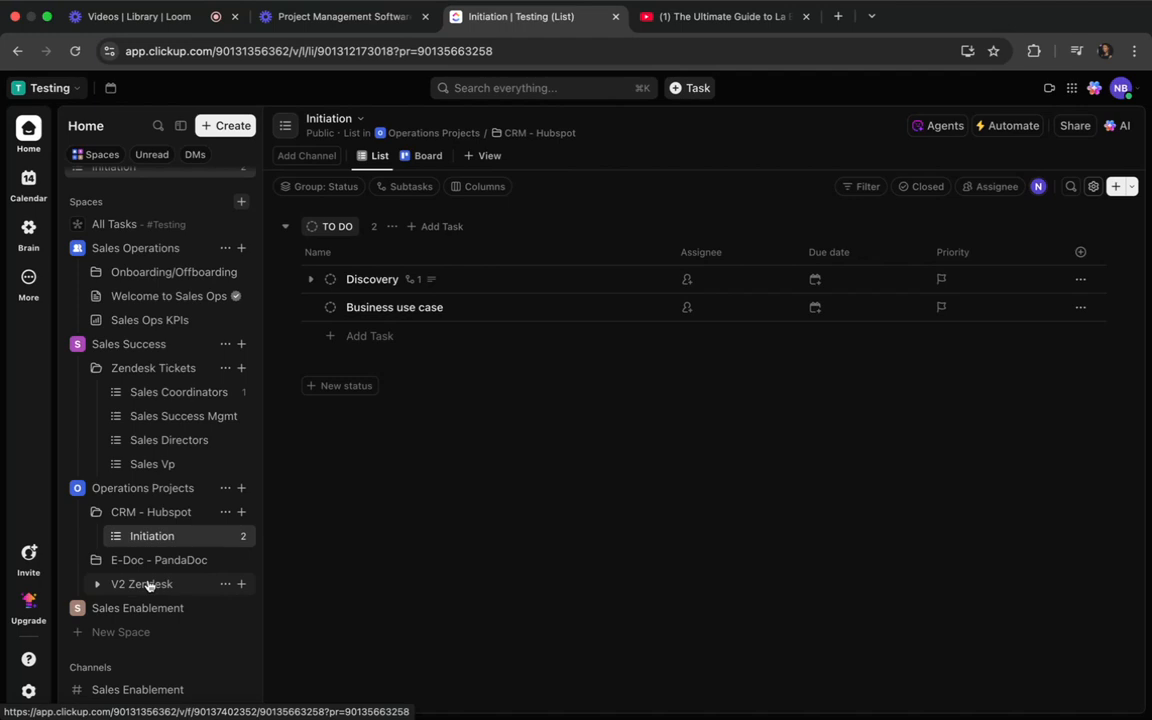
{"action": "scroll", "coordinate": [147, 580], "scroll_direction": "down", "scroll_amount": 2}
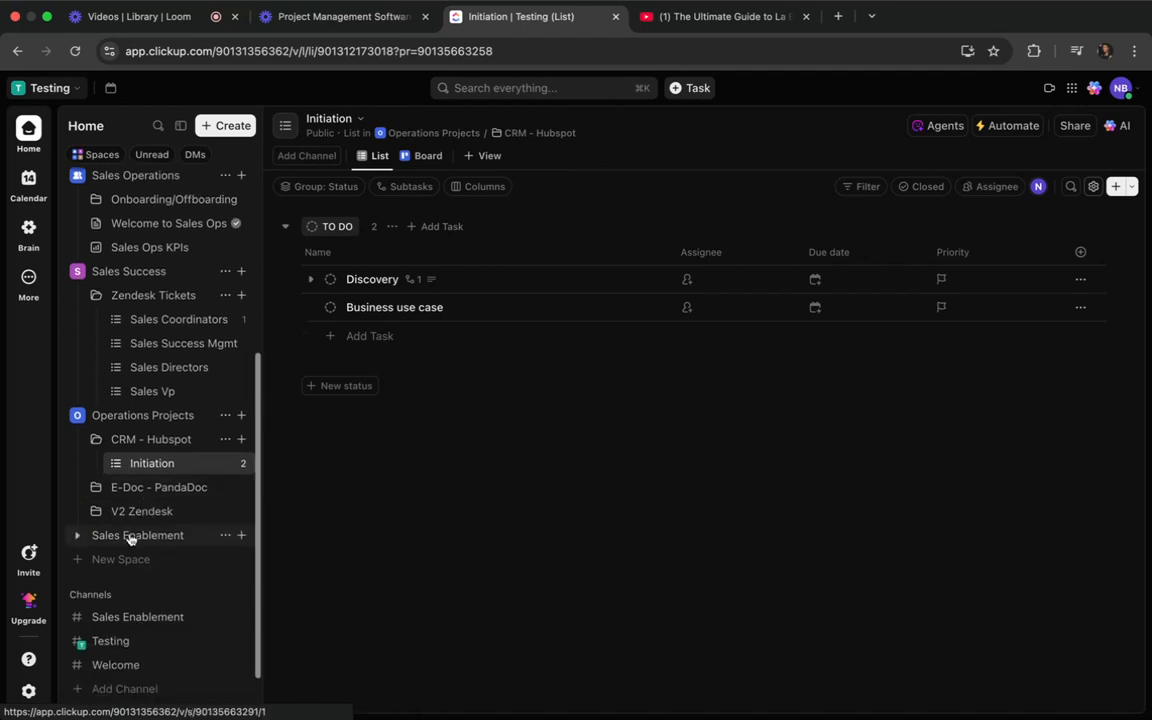
Expand the Sales Enablement space and collapse its first folder.
{"action": "left_click", "coordinate": [76, 535]}
{"action": "scroll", "coordinate": [80, 530], "scroll_direction": "down", "scroll_amount": 1}
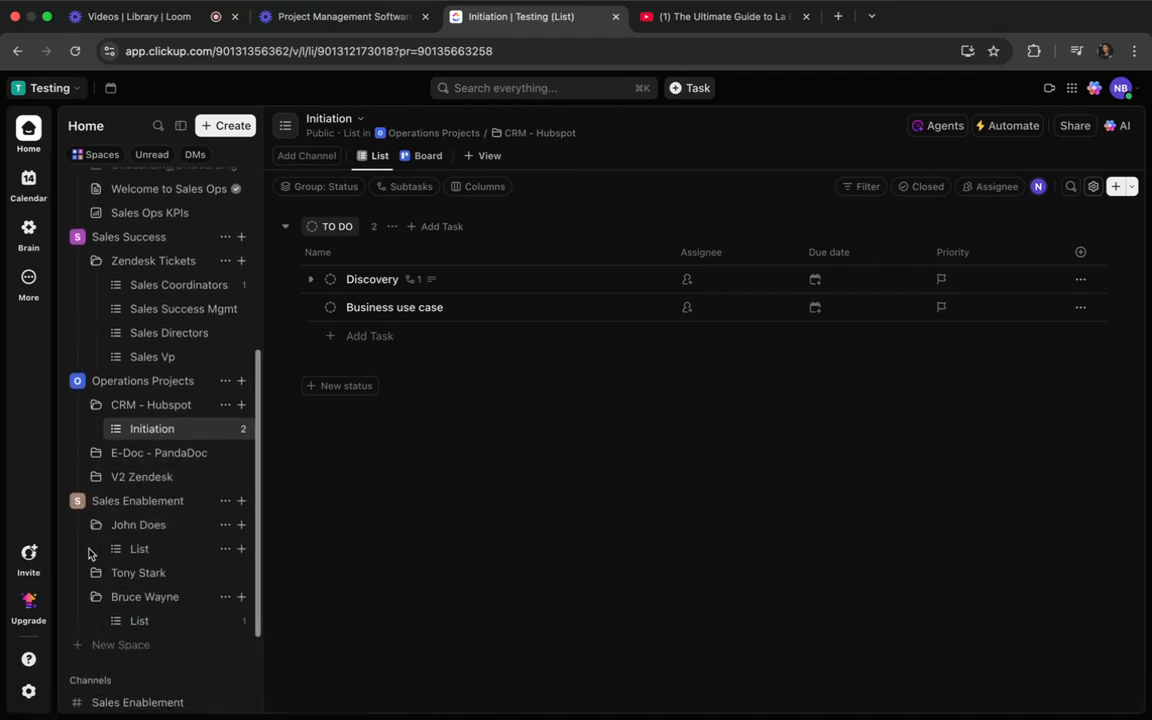
{"action": "left_click", "coordinate": [96, 526]}
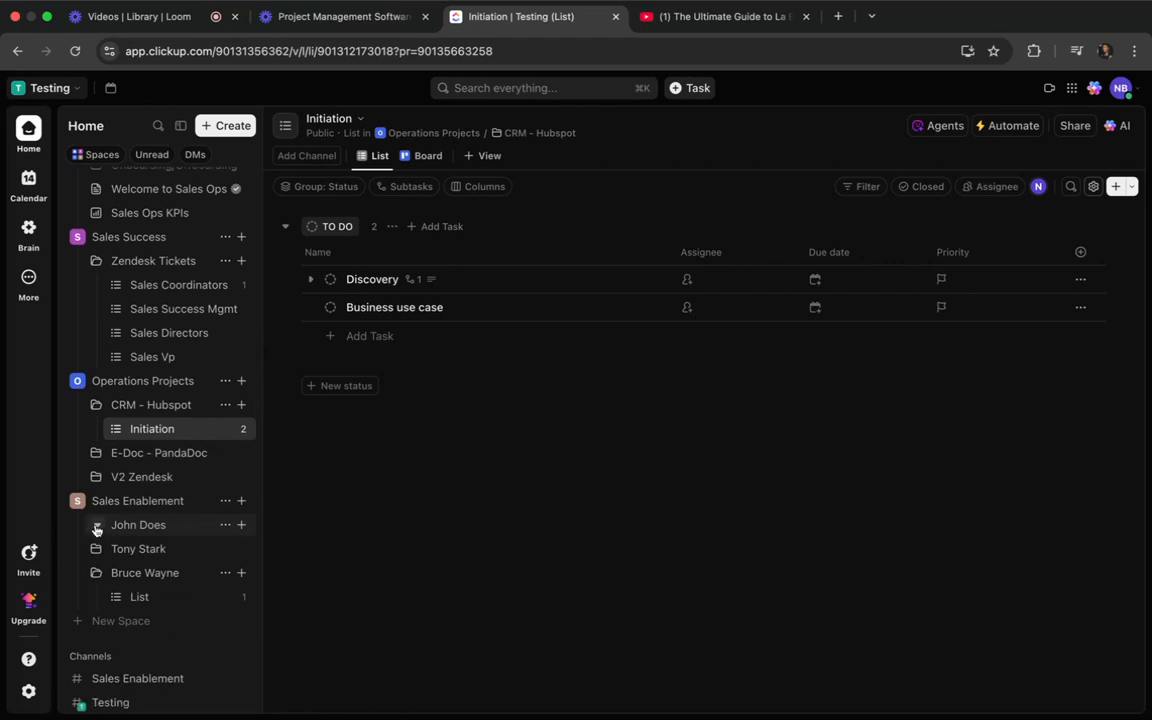
View the Bruce Wayne folder as a list and inspect the details of its HubSpot reporting task.
{"action": "left_click", "coordinate": [148, 580]}
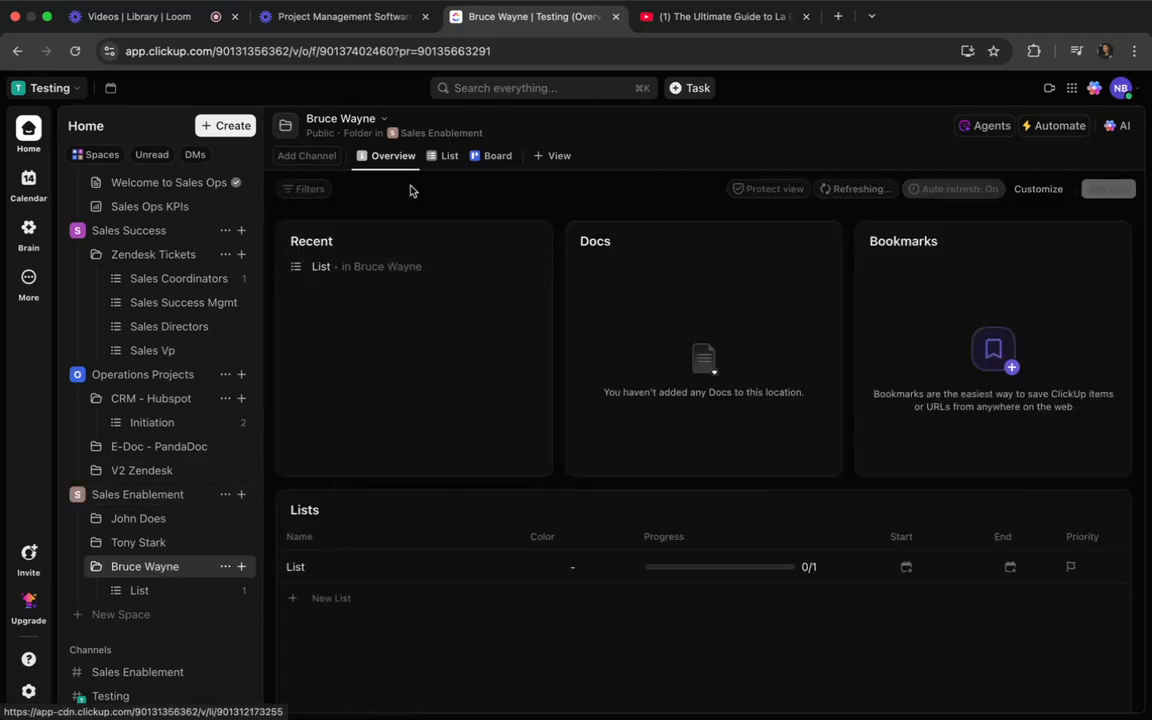
{"action": "left_click", "coordinate": [443, 156]}
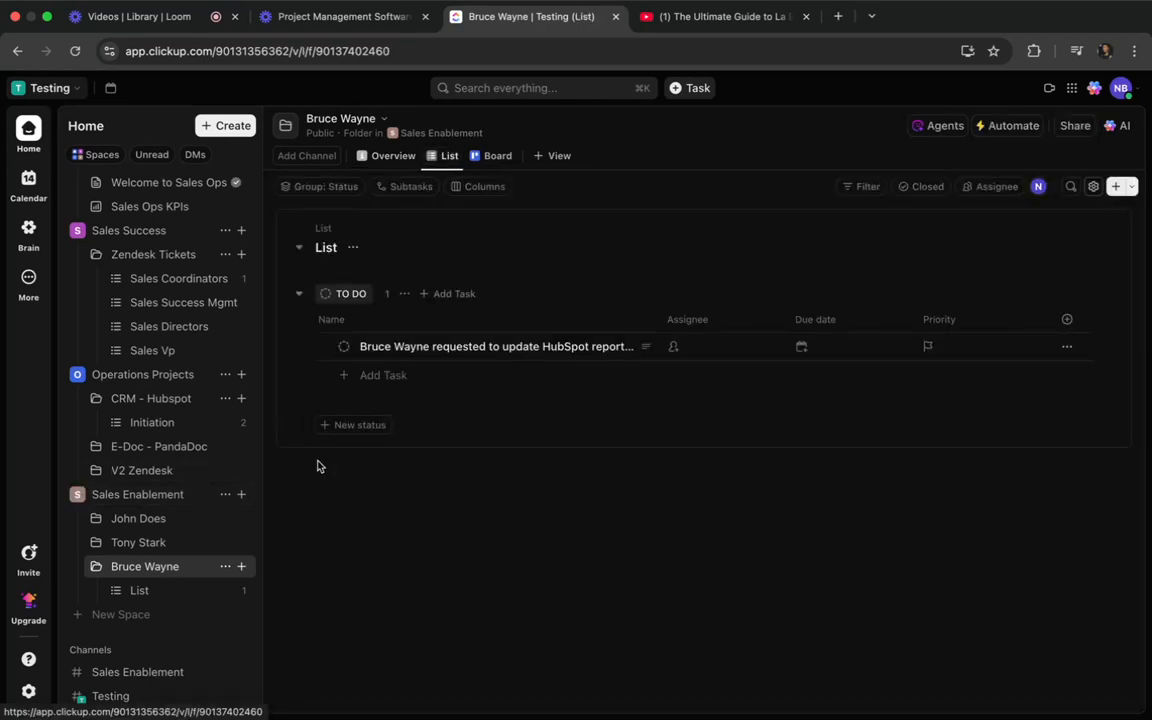
{"action": "left_click", "coordinate": [483, 348]}
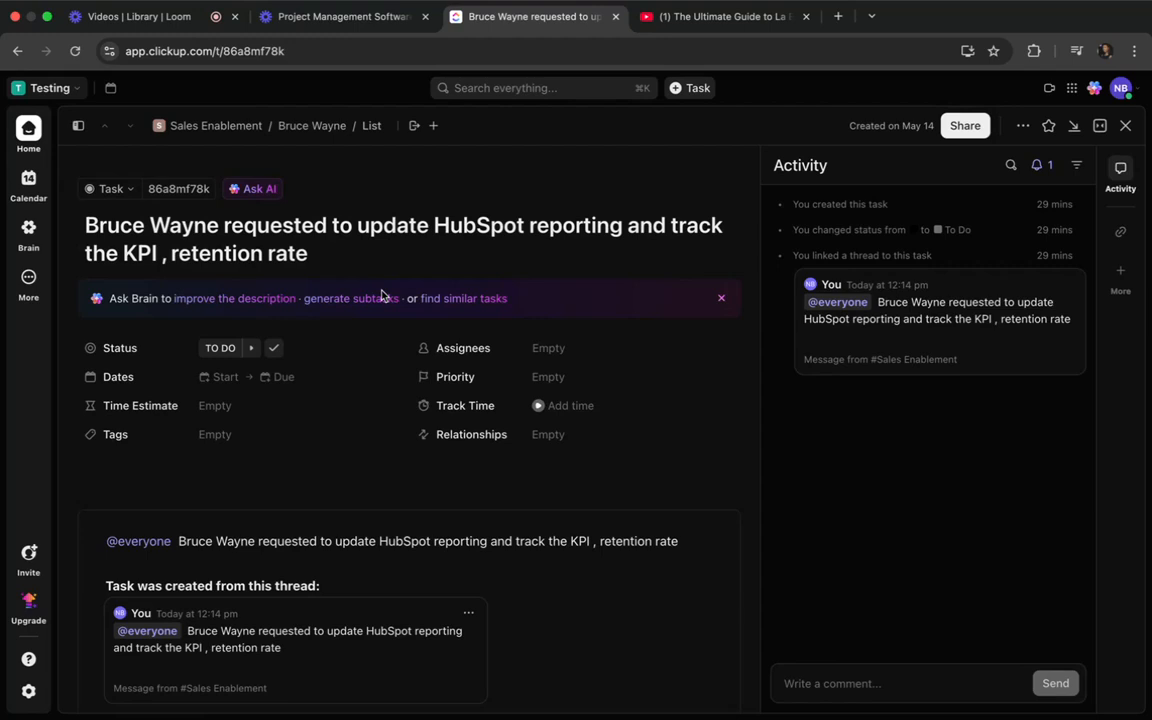
{"action": "left_click", "coordinate": [1125, 127]}
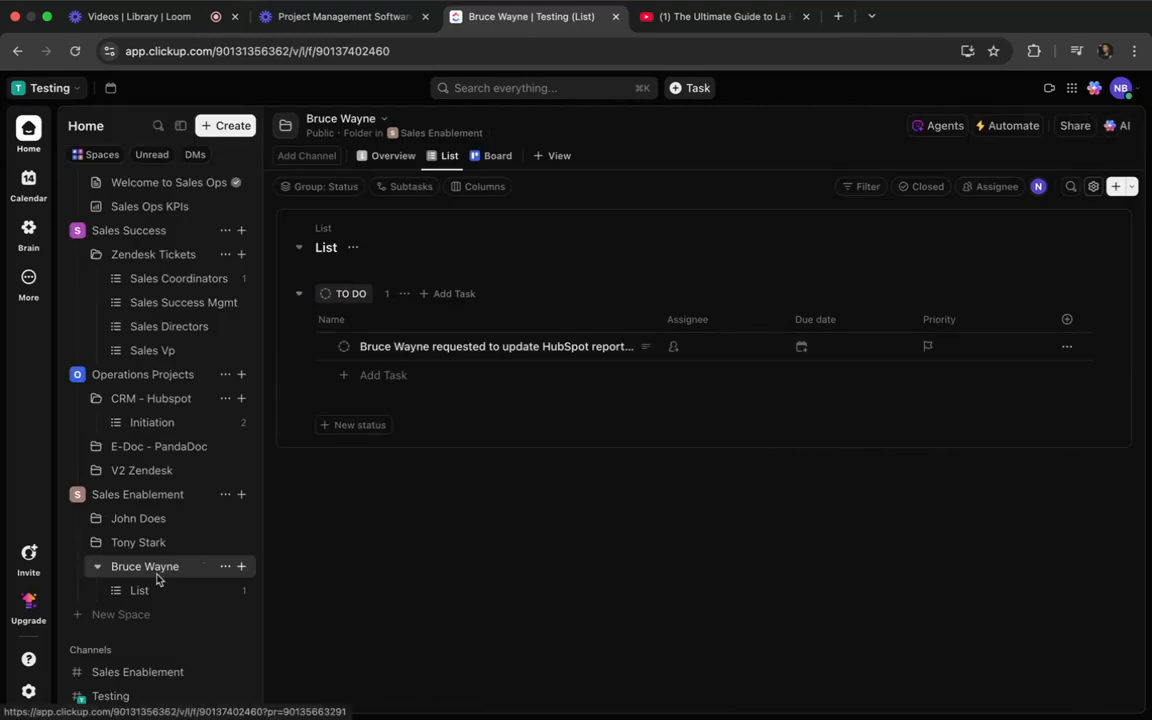
View the Sales Enablement channel's chat.
{"action": "scroll", "coordinate": [159, 579], "scroll_direction": "down", "scroll_amount": 2}
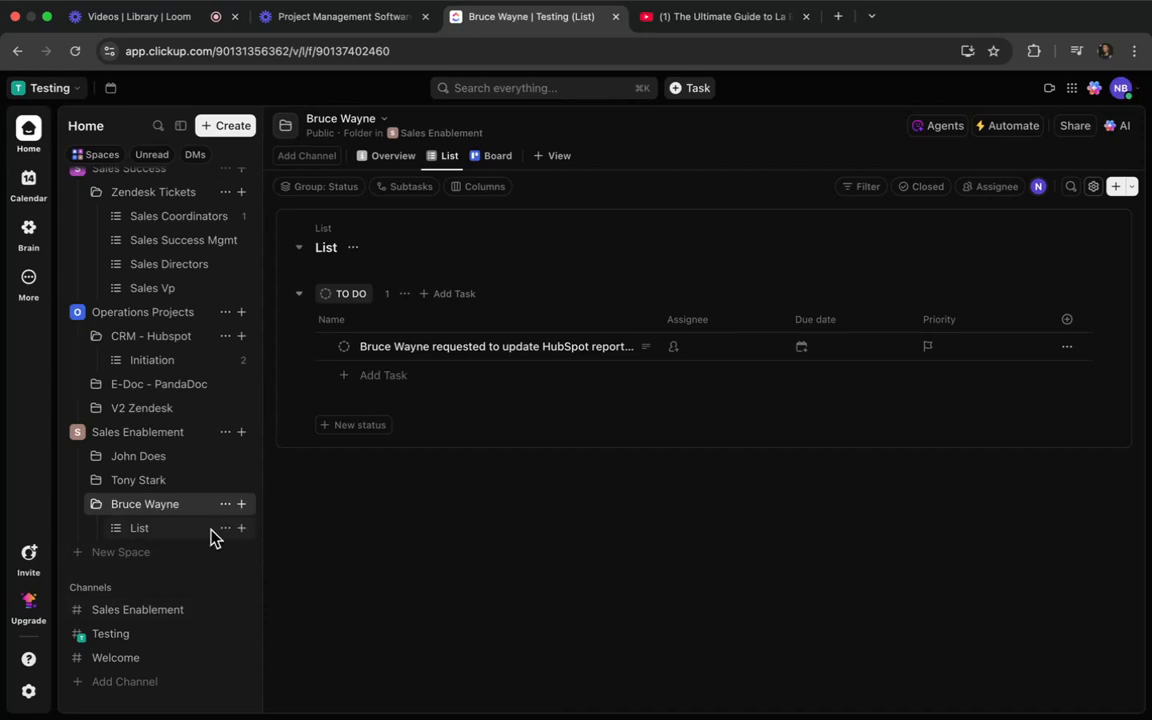
{"action": "scroll", "coordinate": [215, 538], "scroll_direction": "down", "scroll_amount": 2}
{"action": "left_click", "coordinate": [121, 571]}
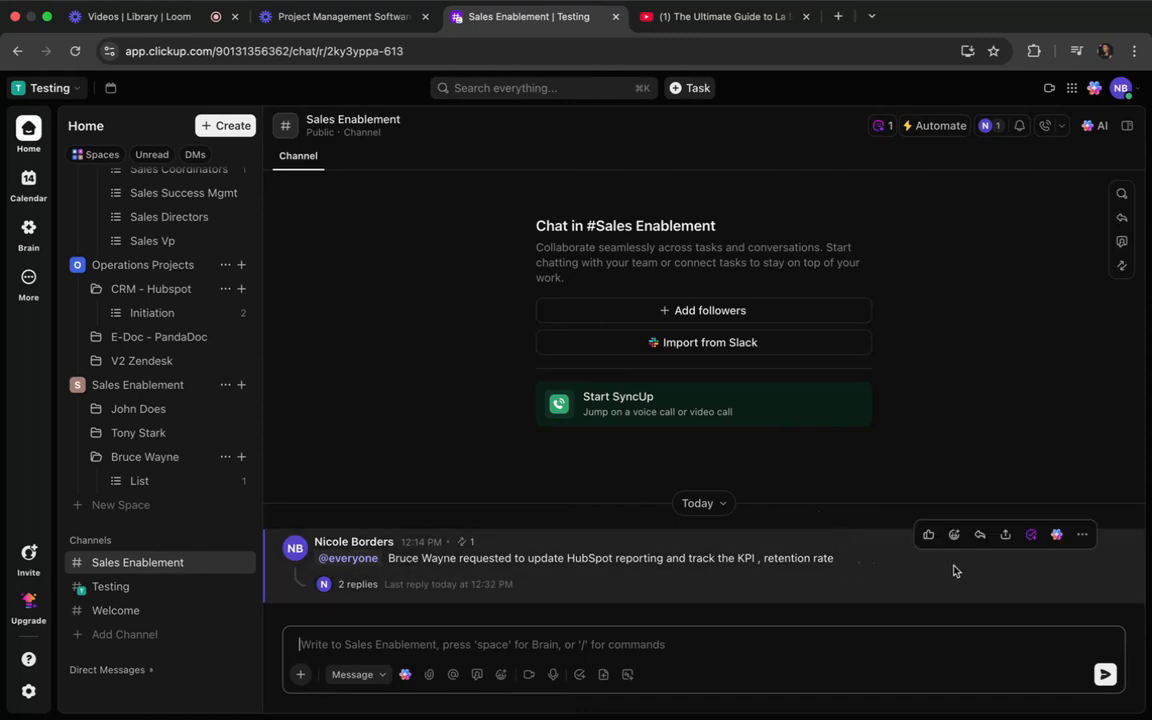
Start a manual task from the channel's HubSpot reporting message, browse the Sales Enablement space for a location, and delete the draft.
{"action": "left_click", "coordinate": [1032, 536]}
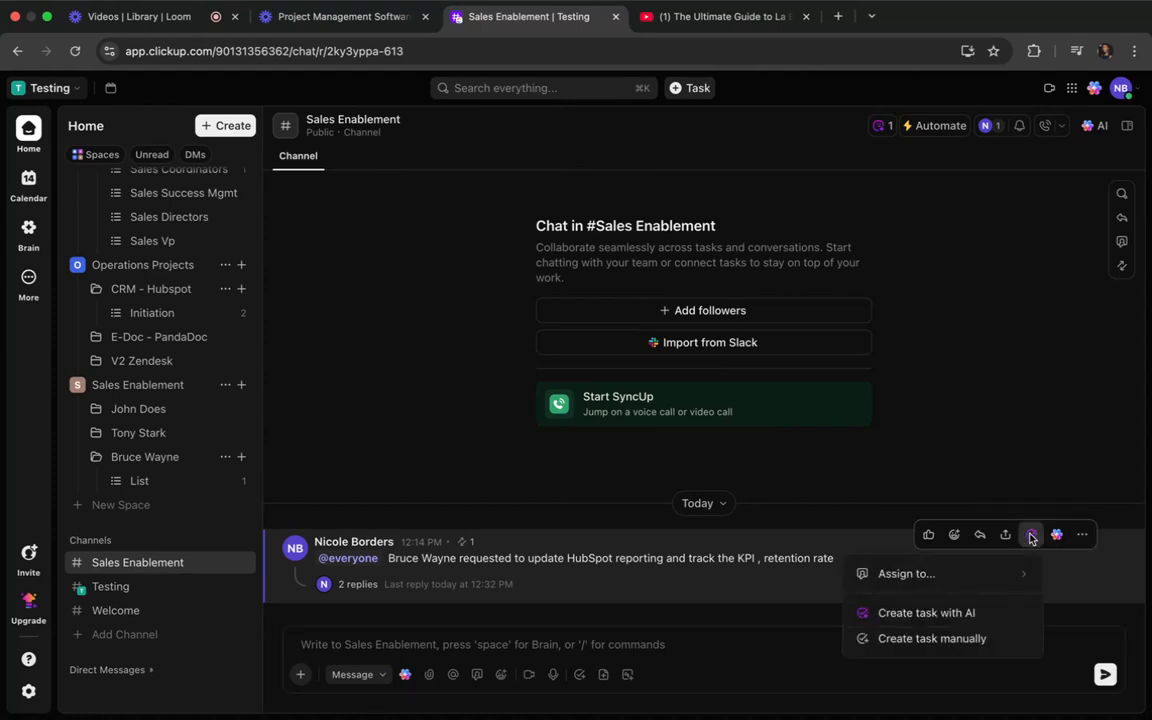
{"action": "left_click", "coordinate": [884, 643]}
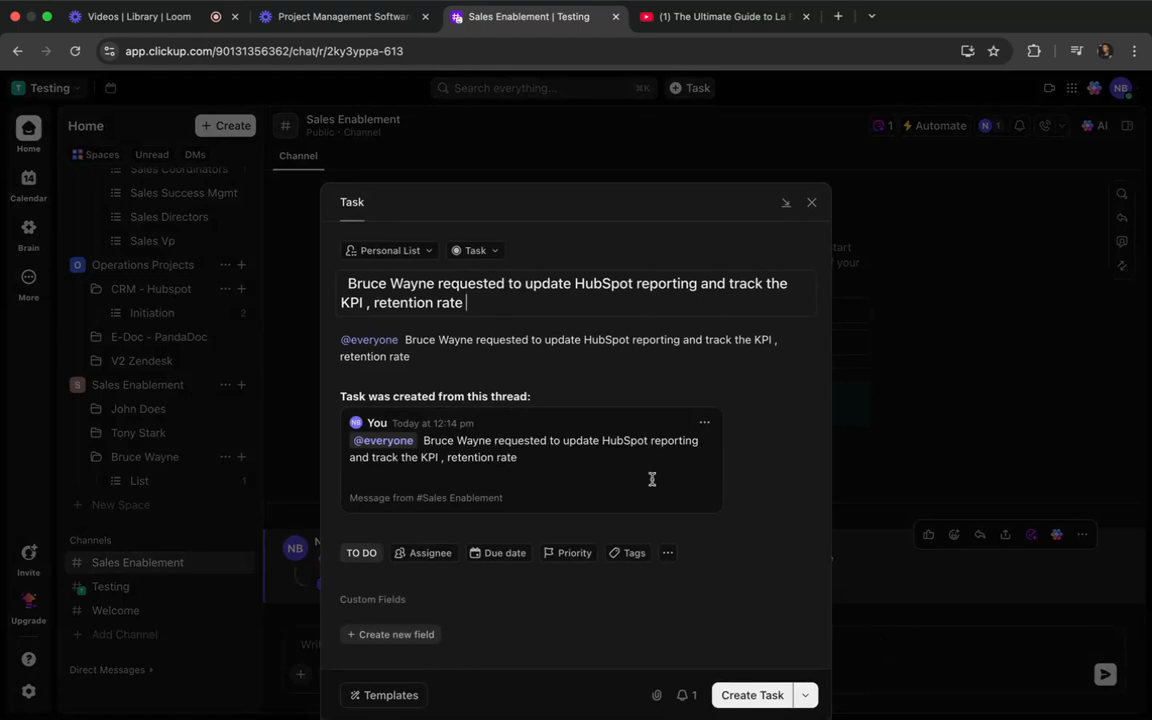
{"action": "left_click", "coordinate": [407, 252]}
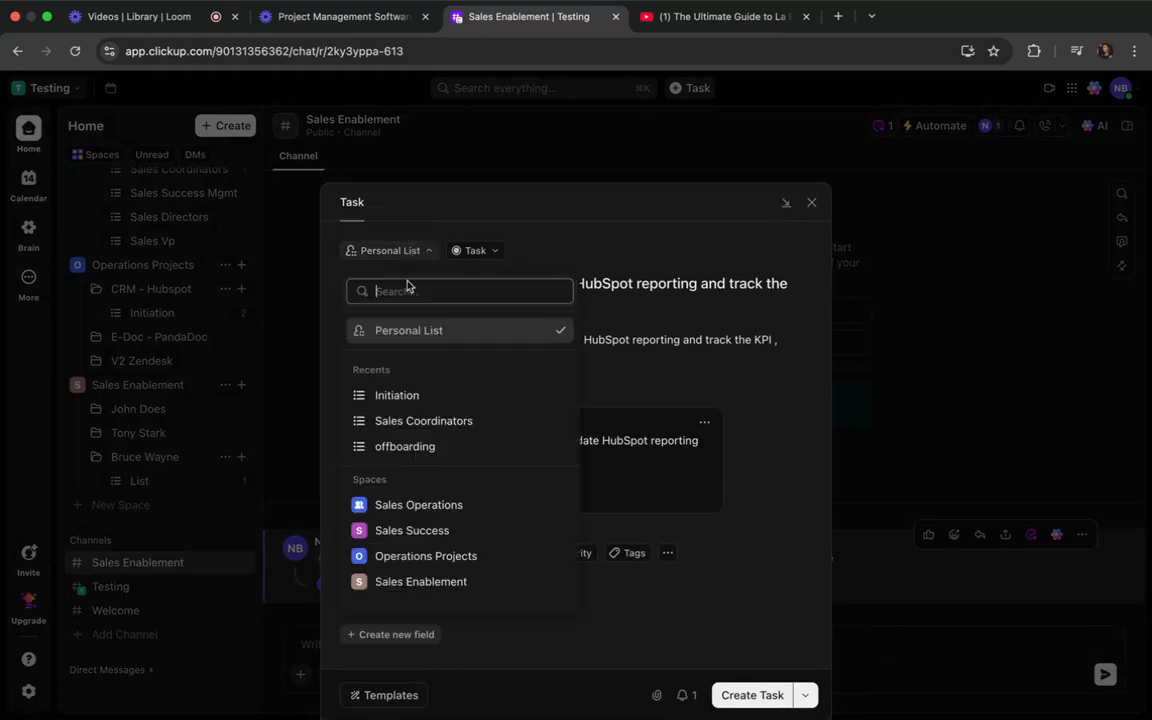
{"action": "left_click", "coordinate": [361, 584]}
{"action": "scroll", "coordinate": [430, 465], "scroll_direction": "down", "scroll_amount": 1}
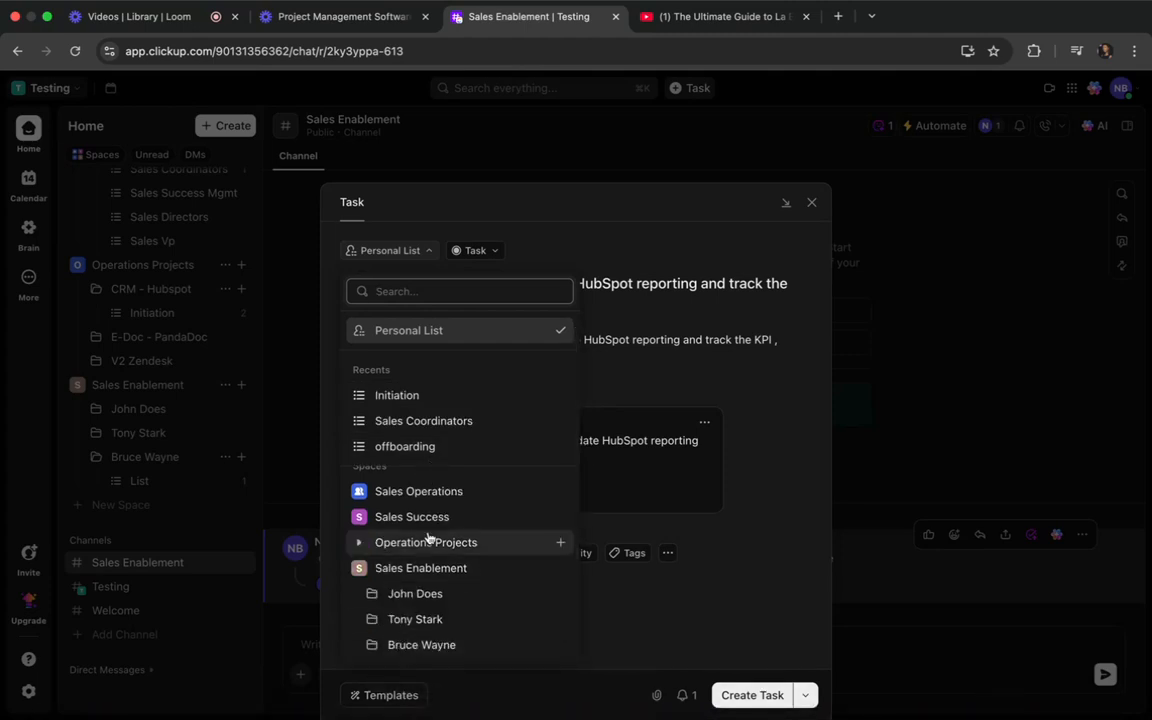
{"action": "left_click", "coordinate": [813, 205]}
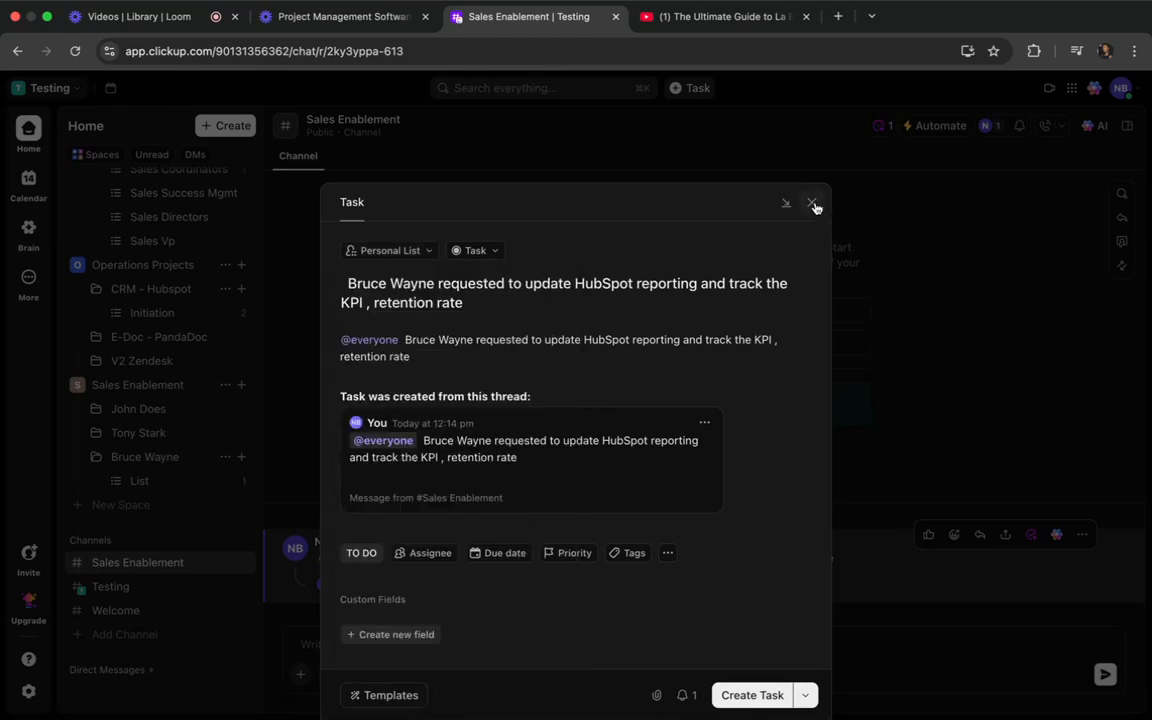
{"action": "left_click", "coordinate": [815, 206]}
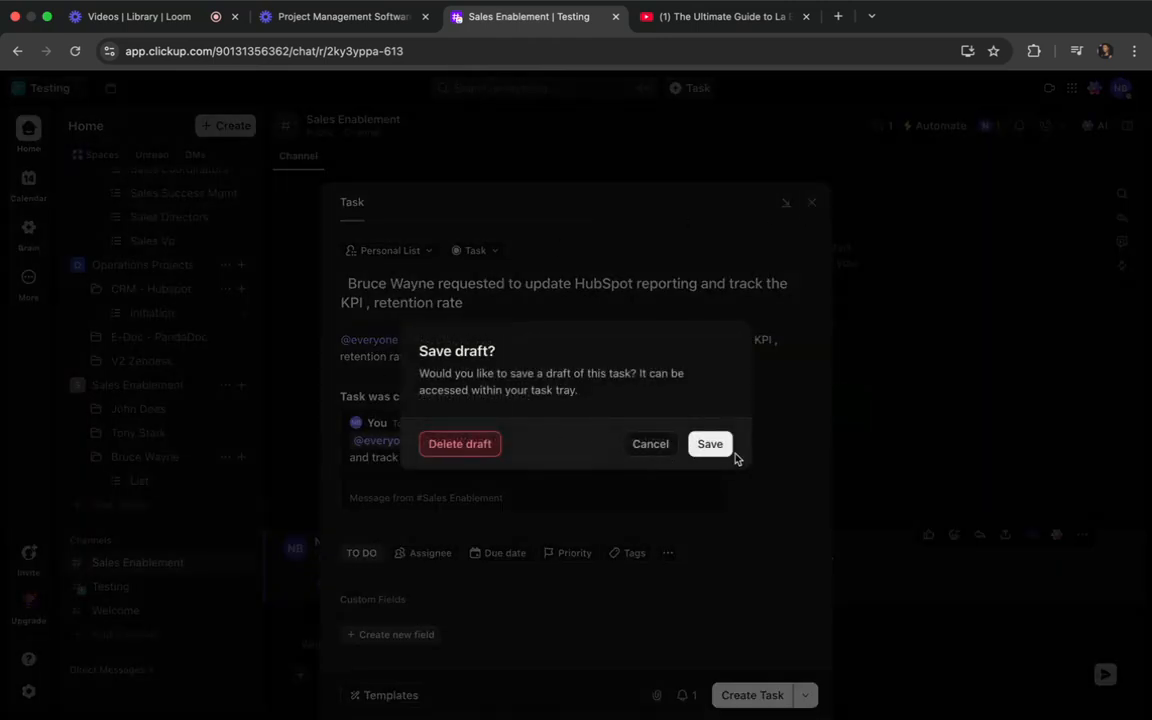
{"action": "left_click", "coordinate": [459, 446]}
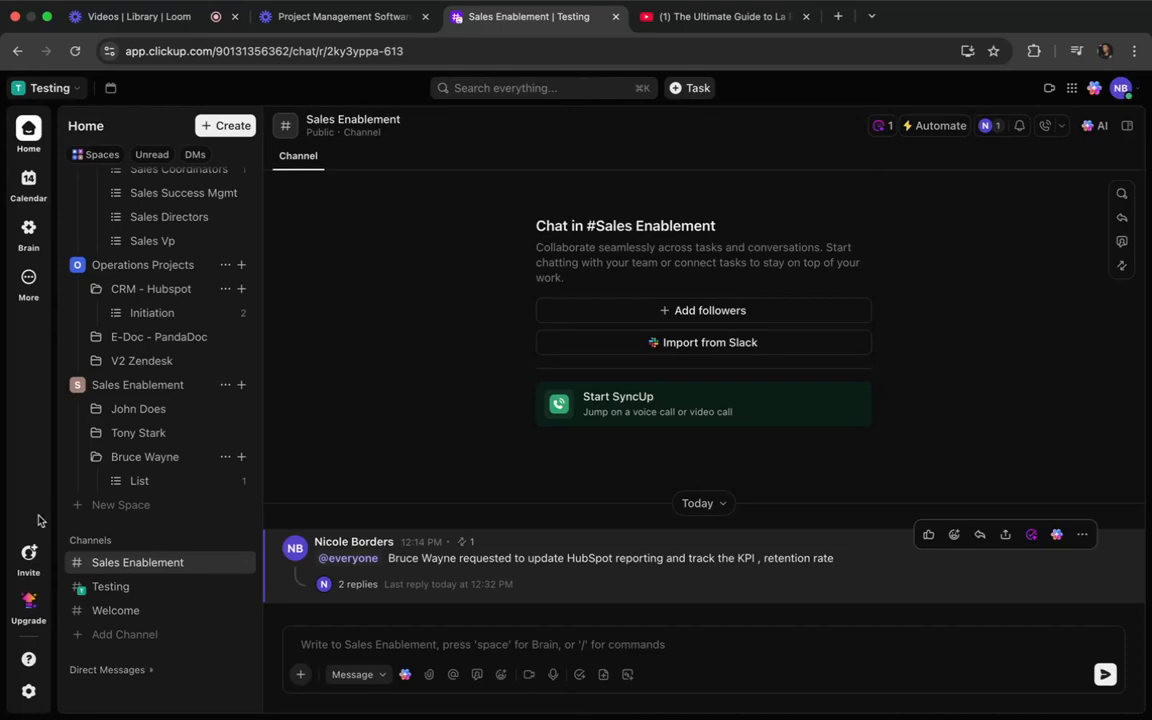
Set the status of the HubSpot reporting task in the Bruce Wayne folder's list to In Progress.
{"action": "left_click", "coordinate": [139, 480]}
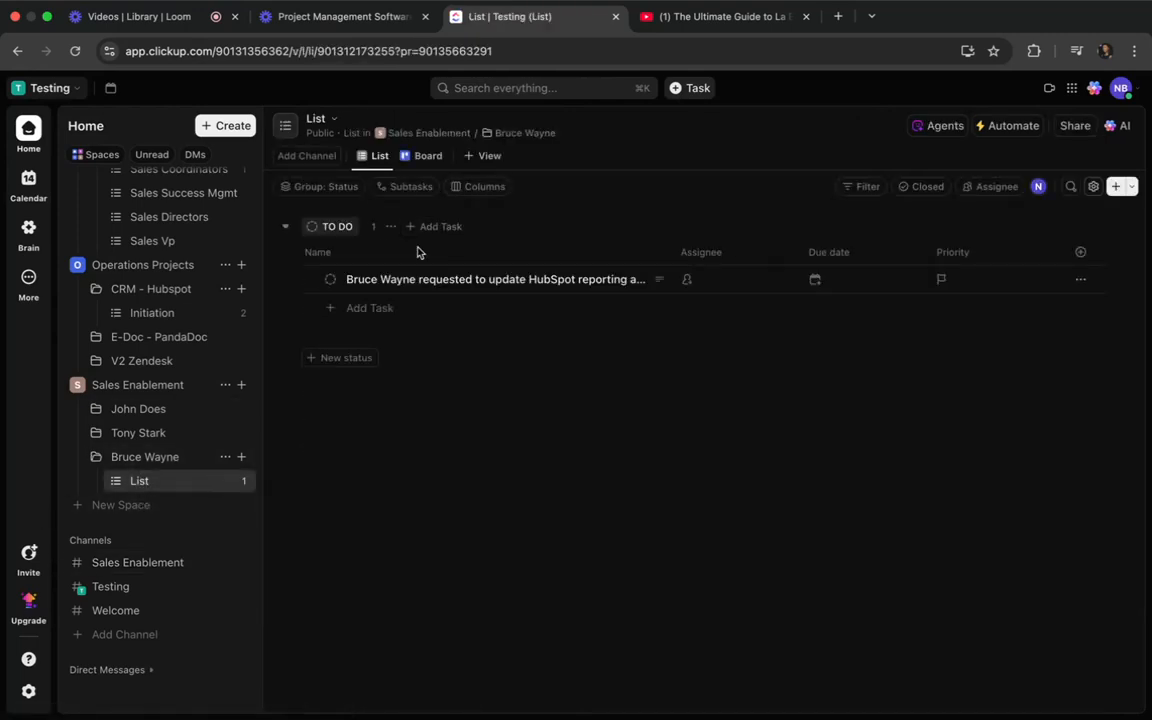
{"action": "left_click", "coordinate": [414, 279]}
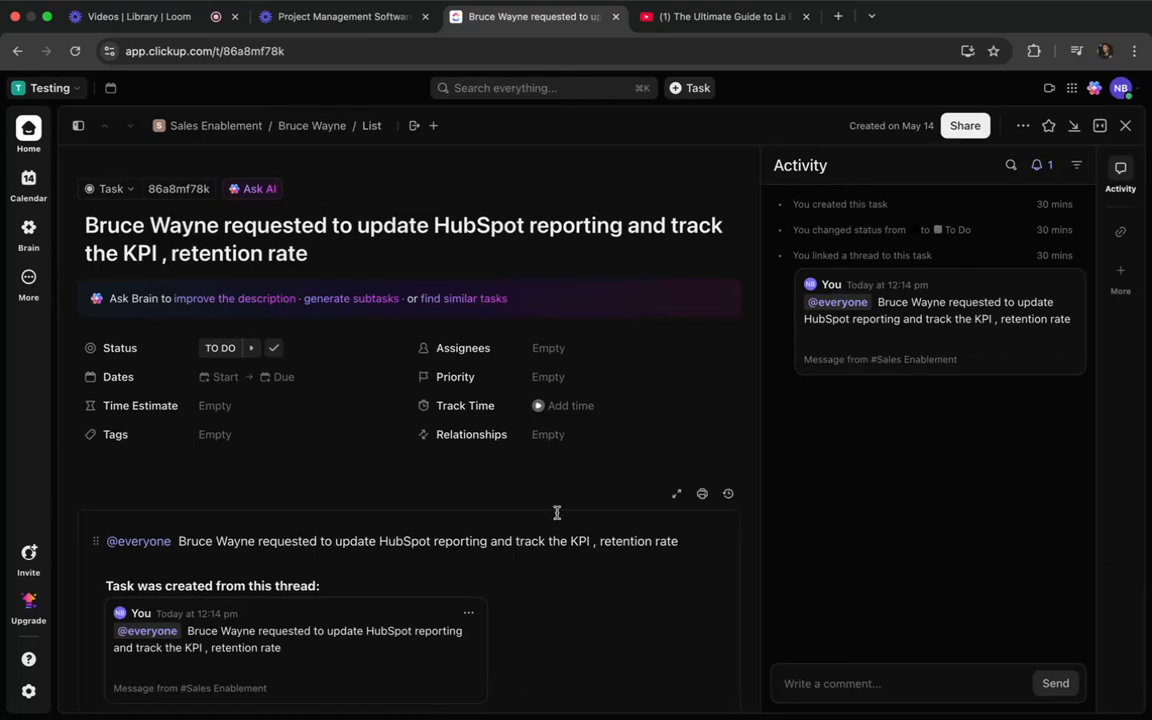
{"action": "scroll", "coordinate": [385, 540], "scroll_direction": "down", "scroll_amount": 1}
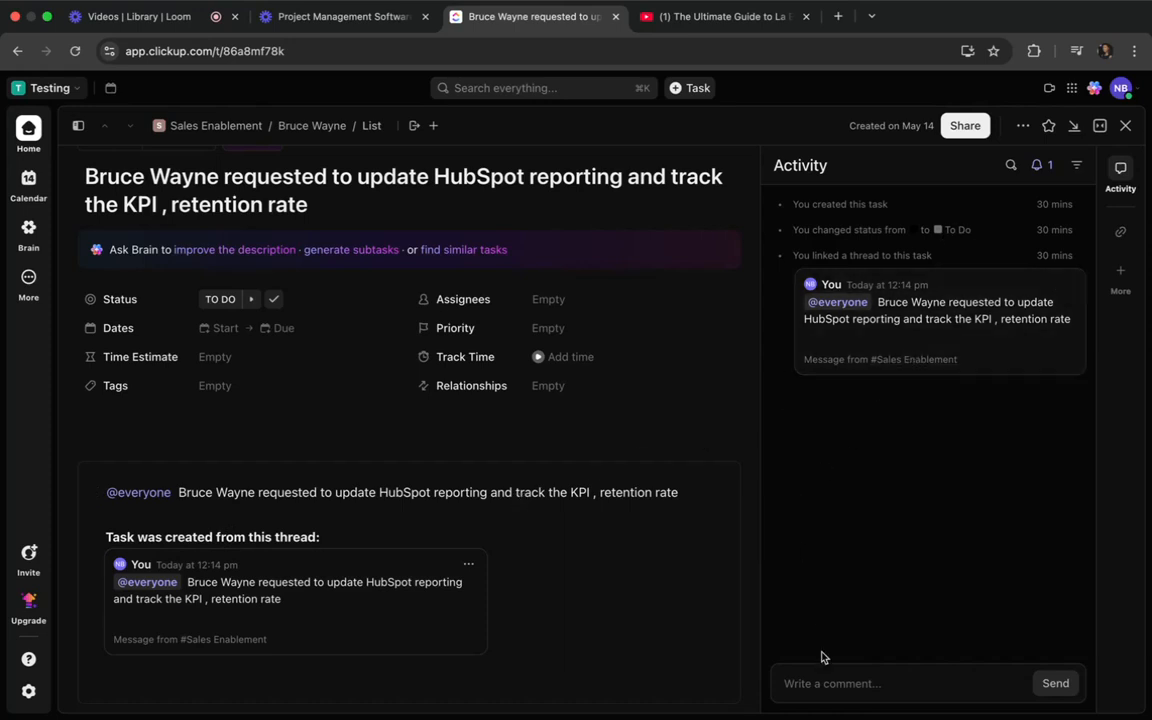
{"action": "left_click", "coordinate": [820, 683]}
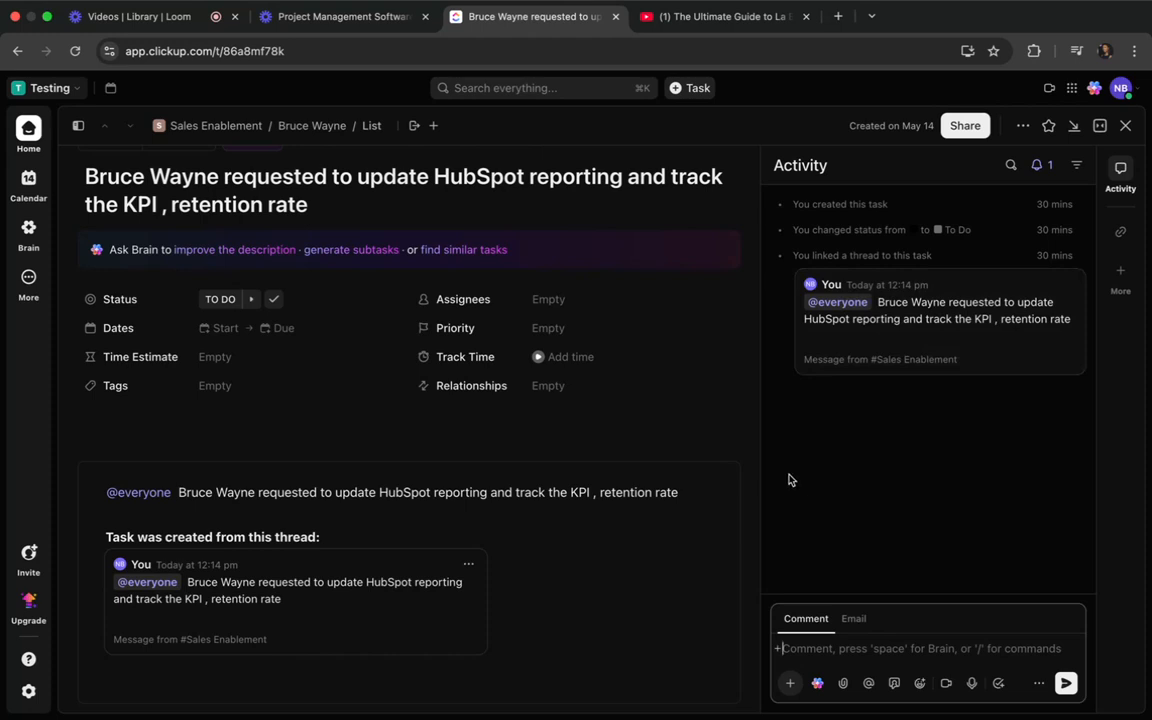
{"action": "left_click", "coordinate": [221, 300]}
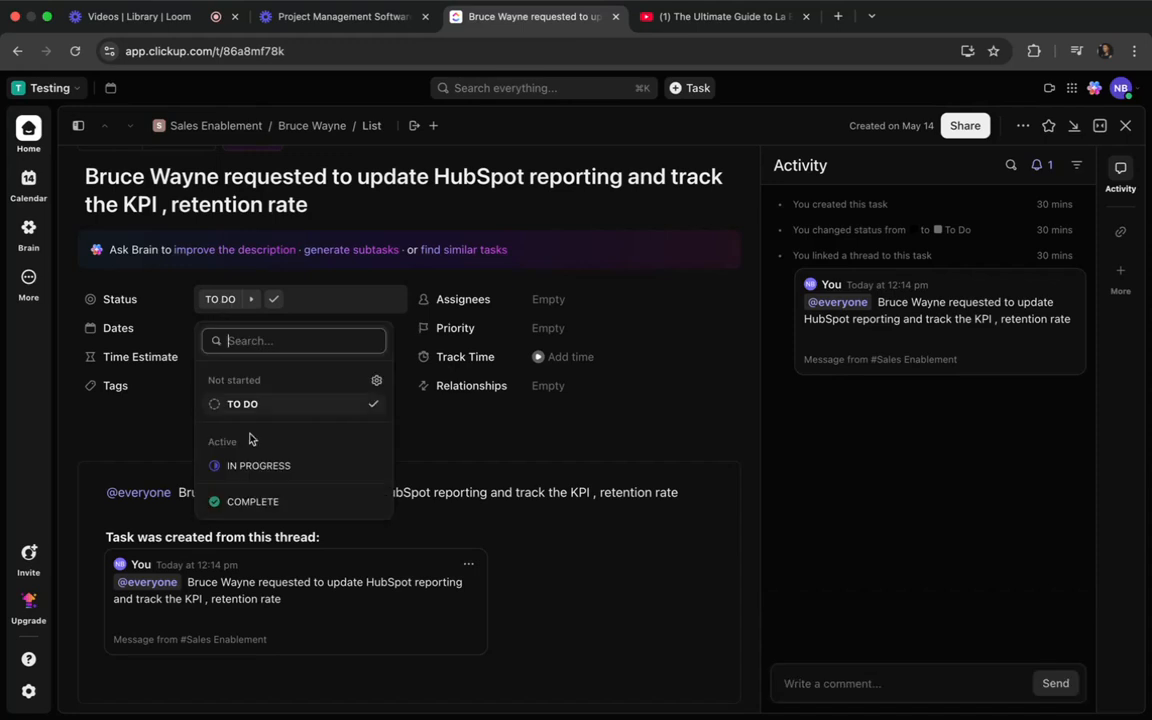
{"action": "left_click", "coordinate": [250, 466]}
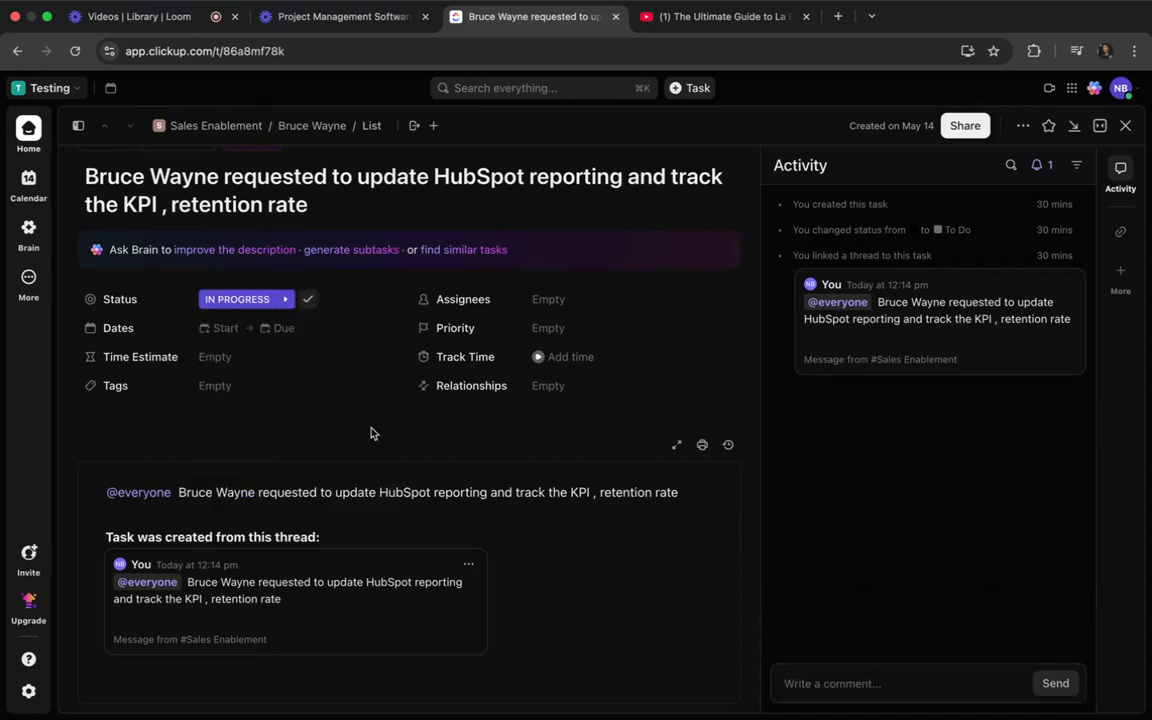
Comment that the requester, reached by phone, wants the retention rate for three named people, and set the task's due date to May 29.
{"action": "left_click", "coordinate": [869, 679]}
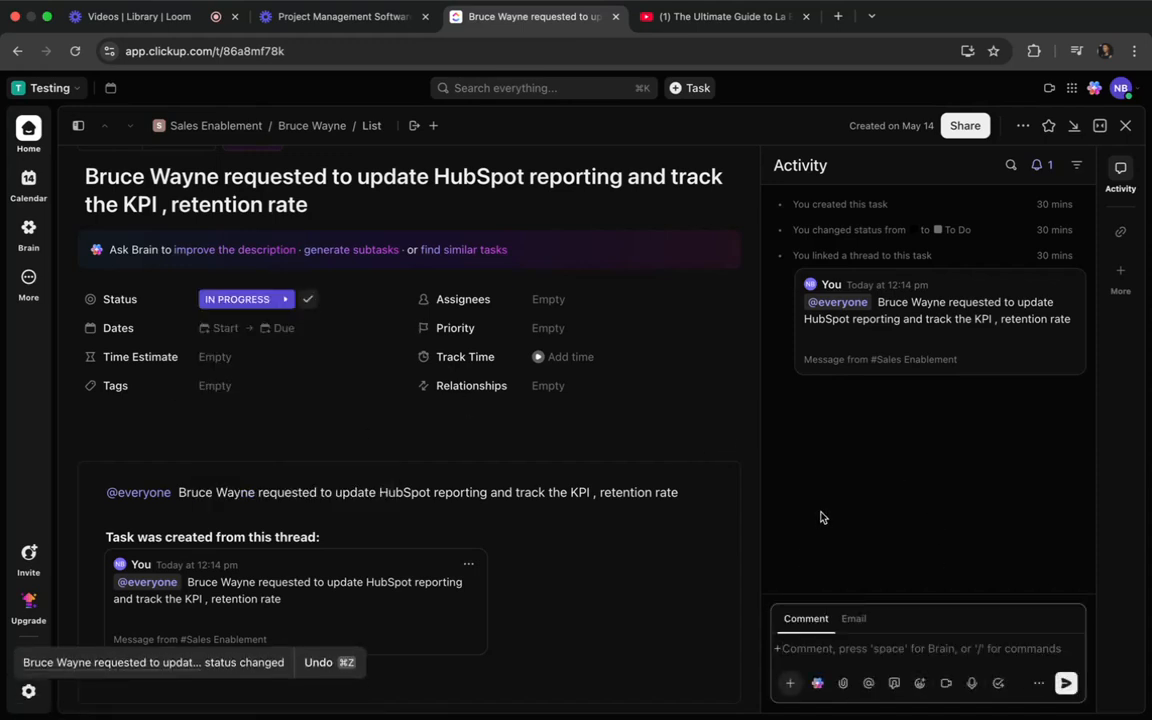
{"action": "type", "text": "Spoke with B"}
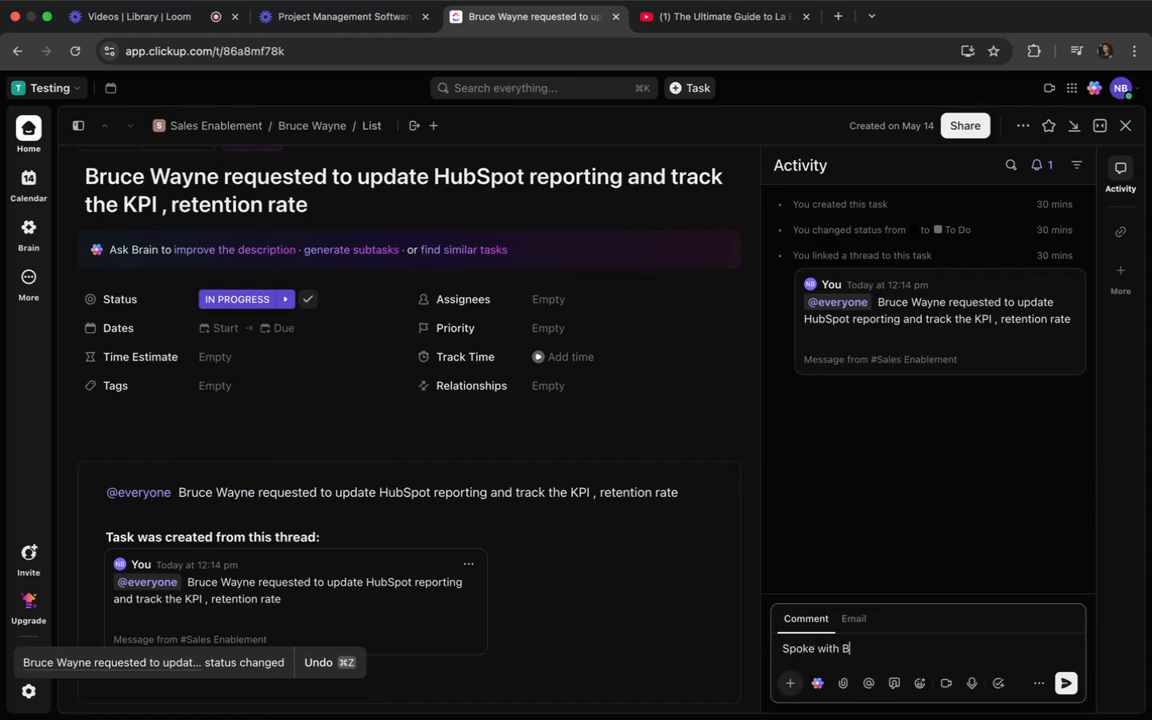
{"action": "type", "text": "ruce on the phonw "}
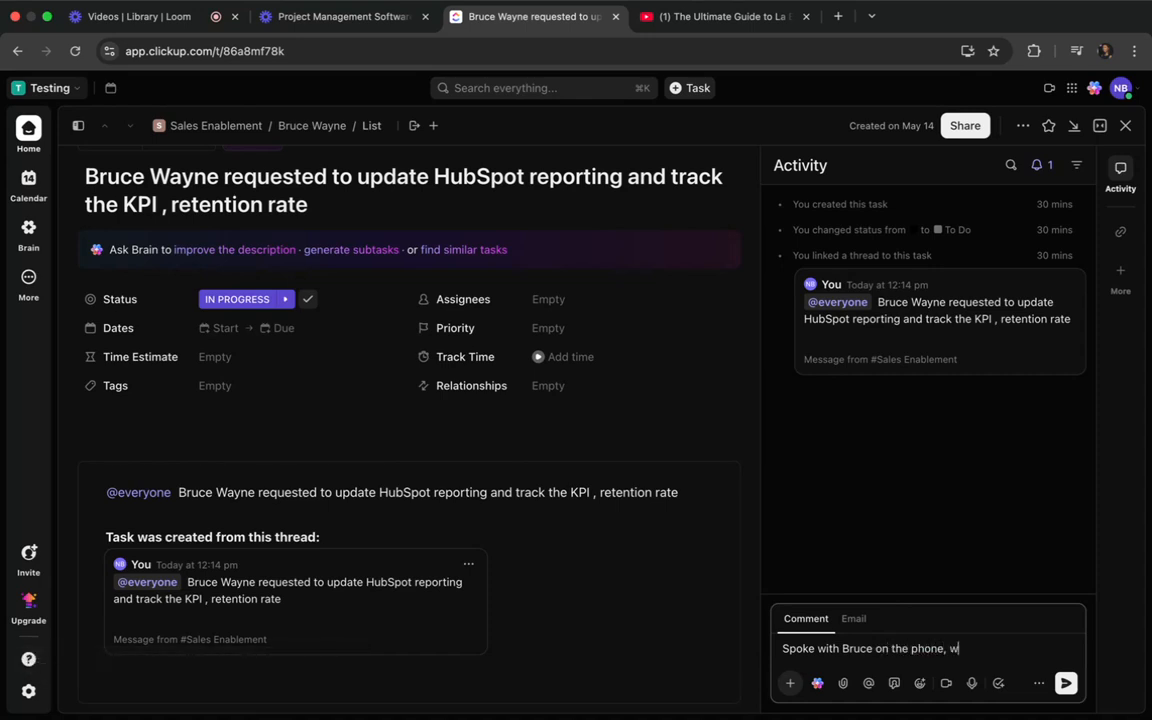
{"action": "type", "text": "s to we"}
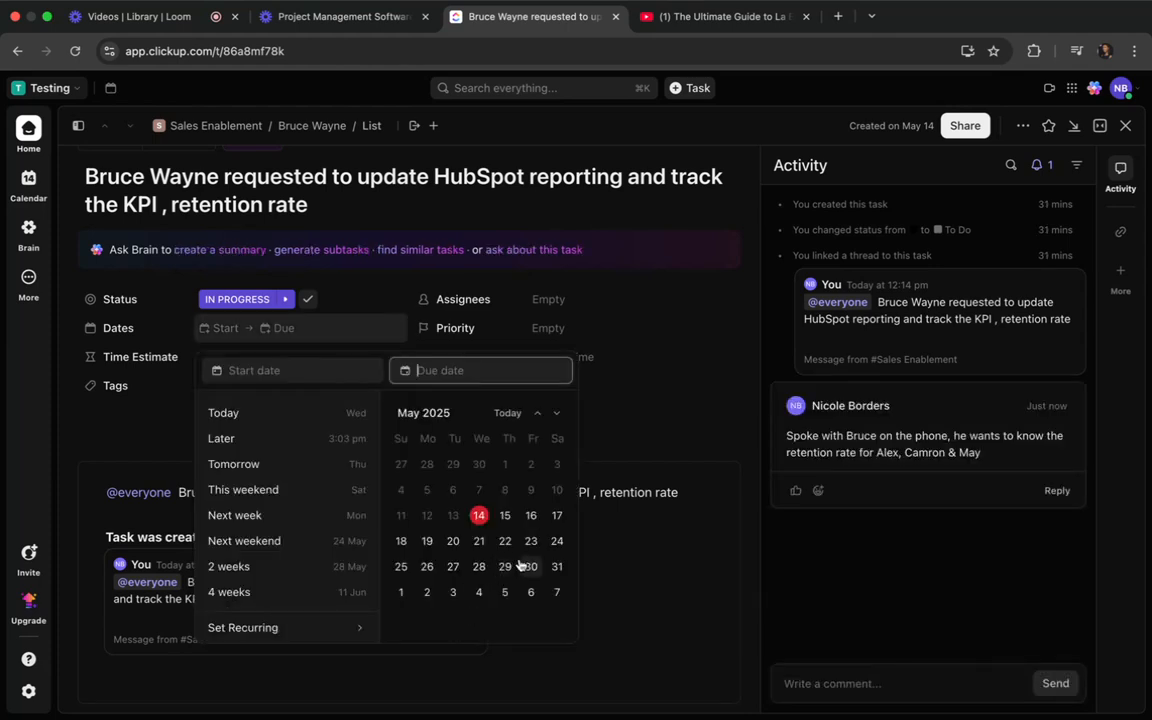
{"action": "left_click", "coordinate": [505, 566]}
{"action": "left_click", "coordinate": [642, 359]}
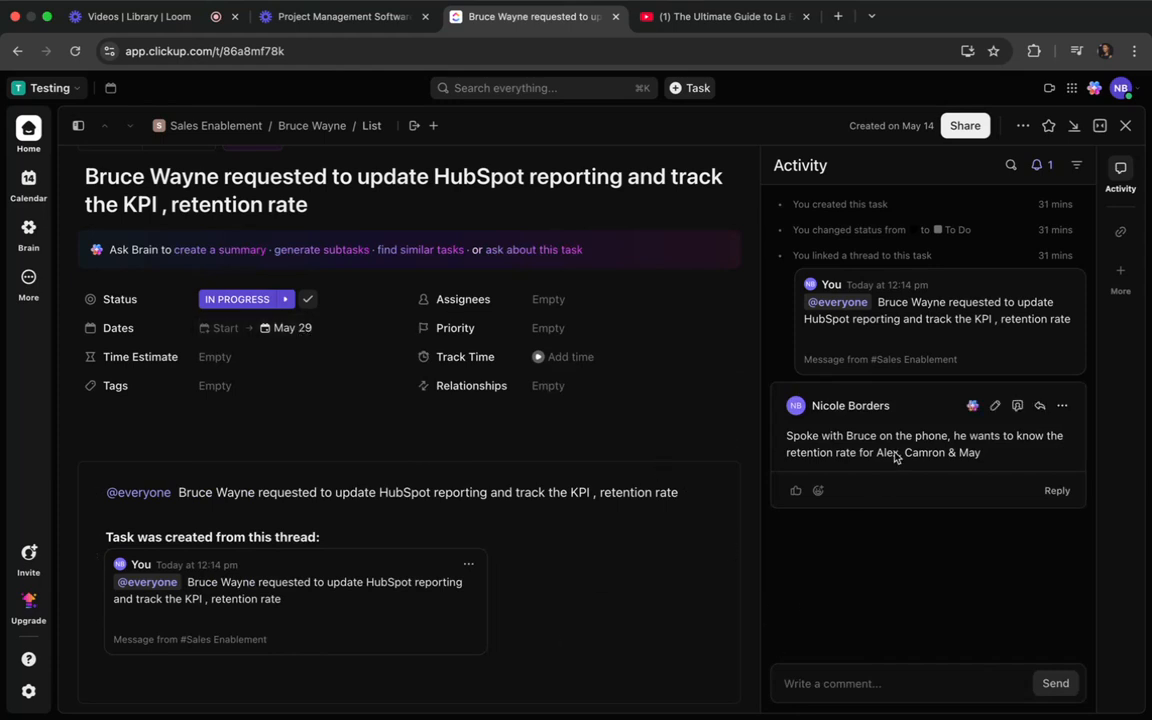
Add a subtask titled "Pull custom report for" followed by the name of the last person mentioned in the comment.
{"action": "scroll", "coordinate": [530, 480], "scroll_direction": "down", "scroll_amount": 1}
{"action": "scroll", "coordinate": [530, 480], "scroll_direction": "down", "scroll_amount": 5}
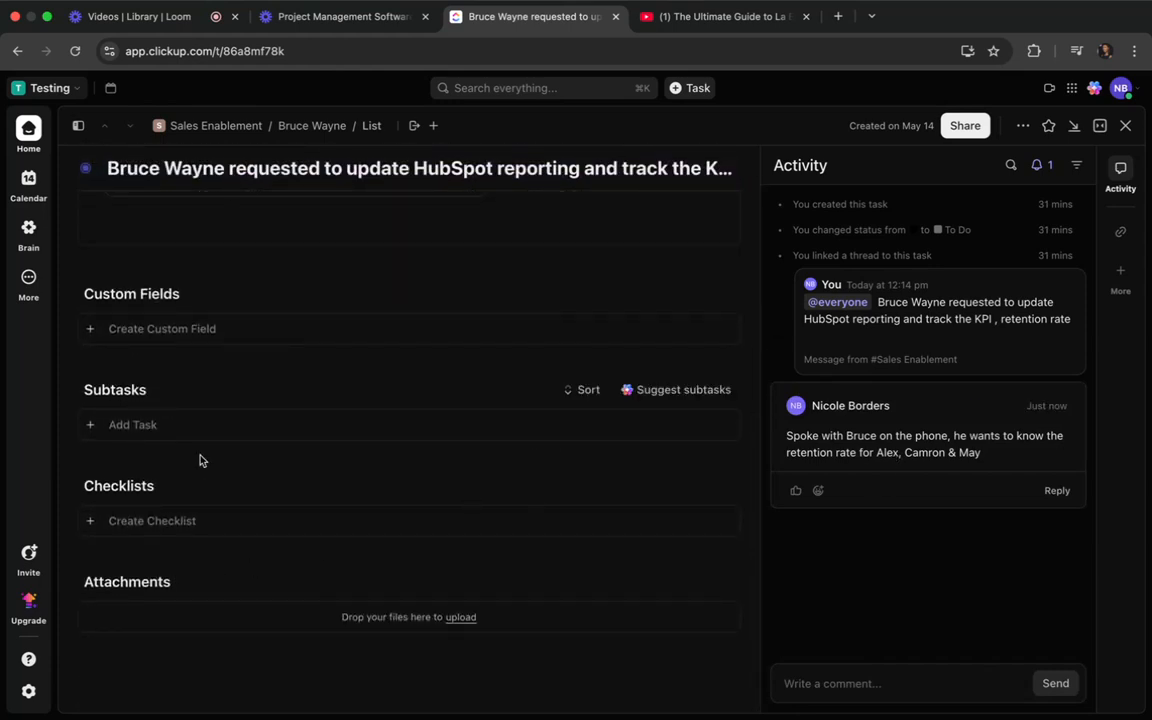
{"action": "left_click", "coordinate": [129, 427]}
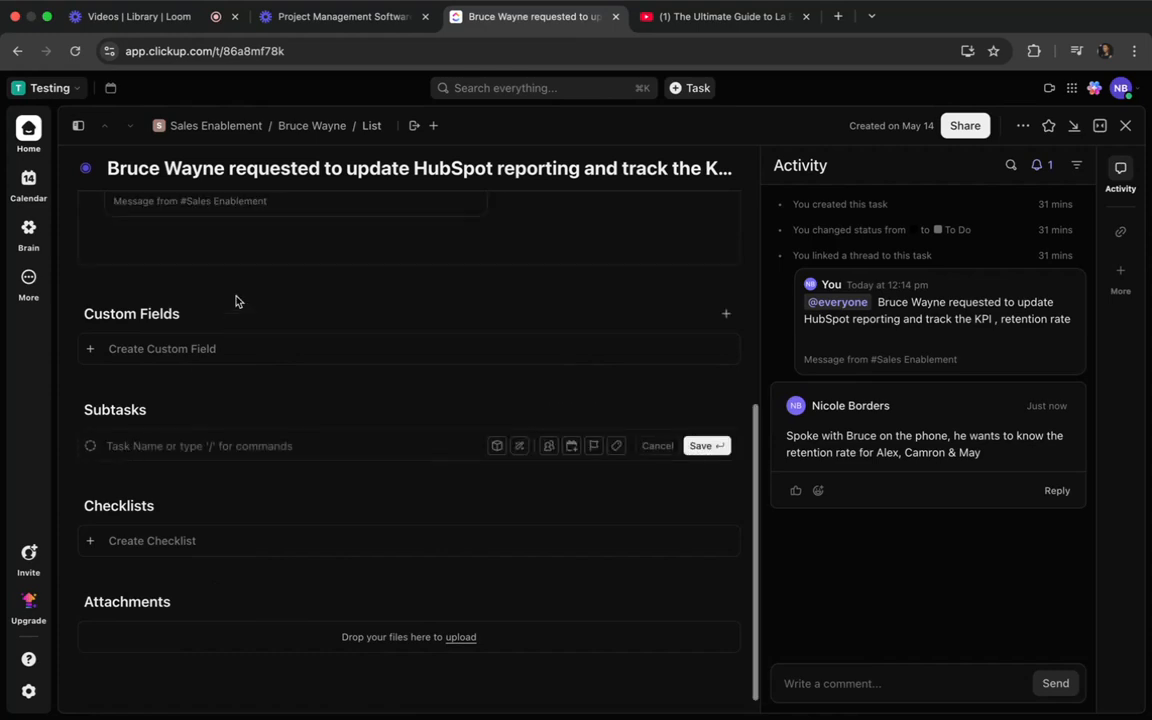
{"action": "scroll", "coordinate": [237, 298], "scroll_direction": "up", "scroll_amount": 2}
{"action": "scroll", "coordinate": [237, 298], "scroll_direction": "down", "scroll_amount": 2}
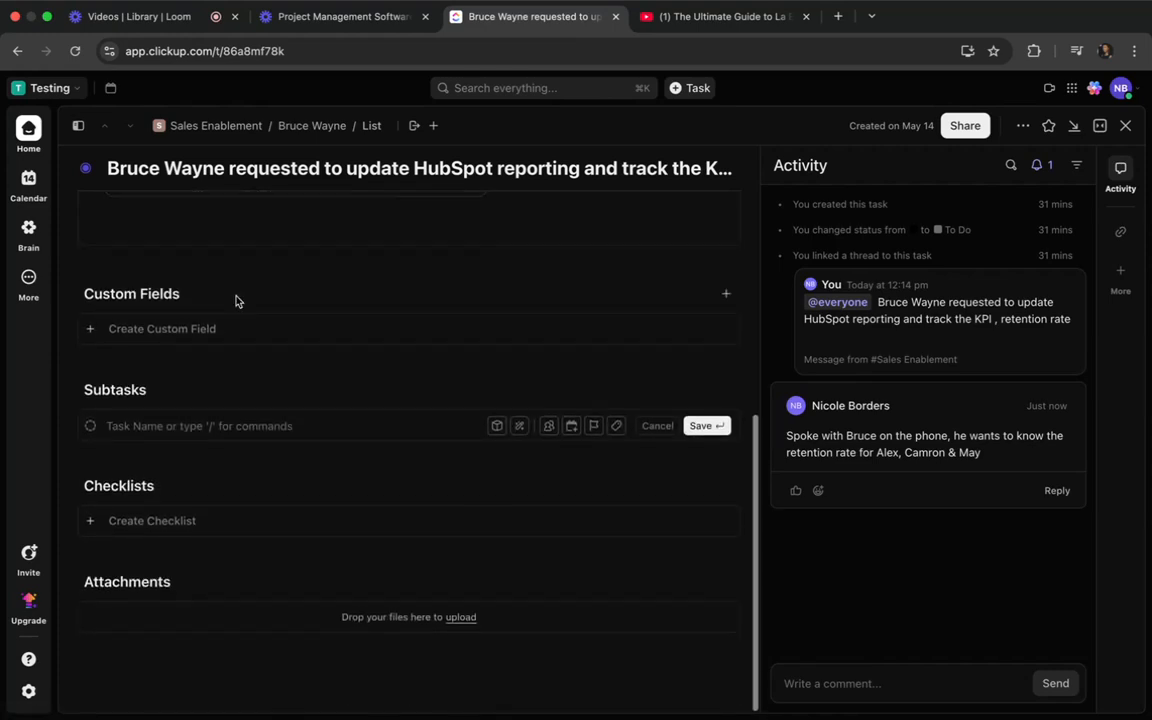
{"action": "type", "text": "C"}
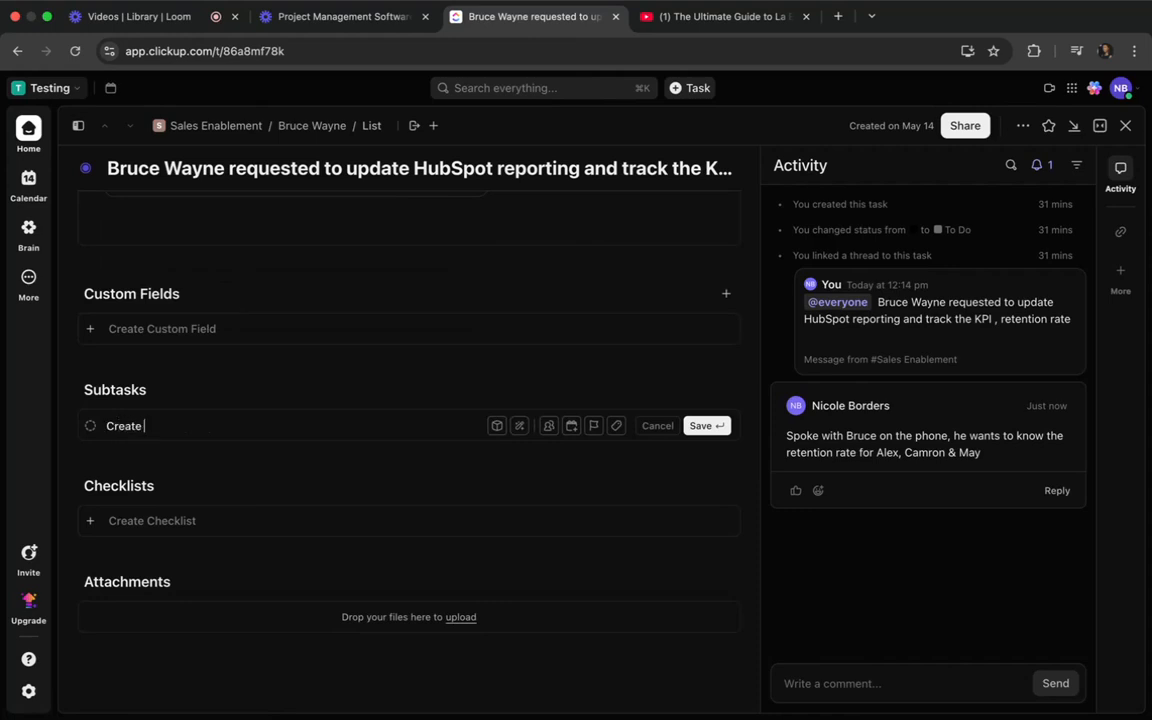
{"action": "key", "text": "BackSpace"}
{"action": "type", "text": "Pull custom report "}
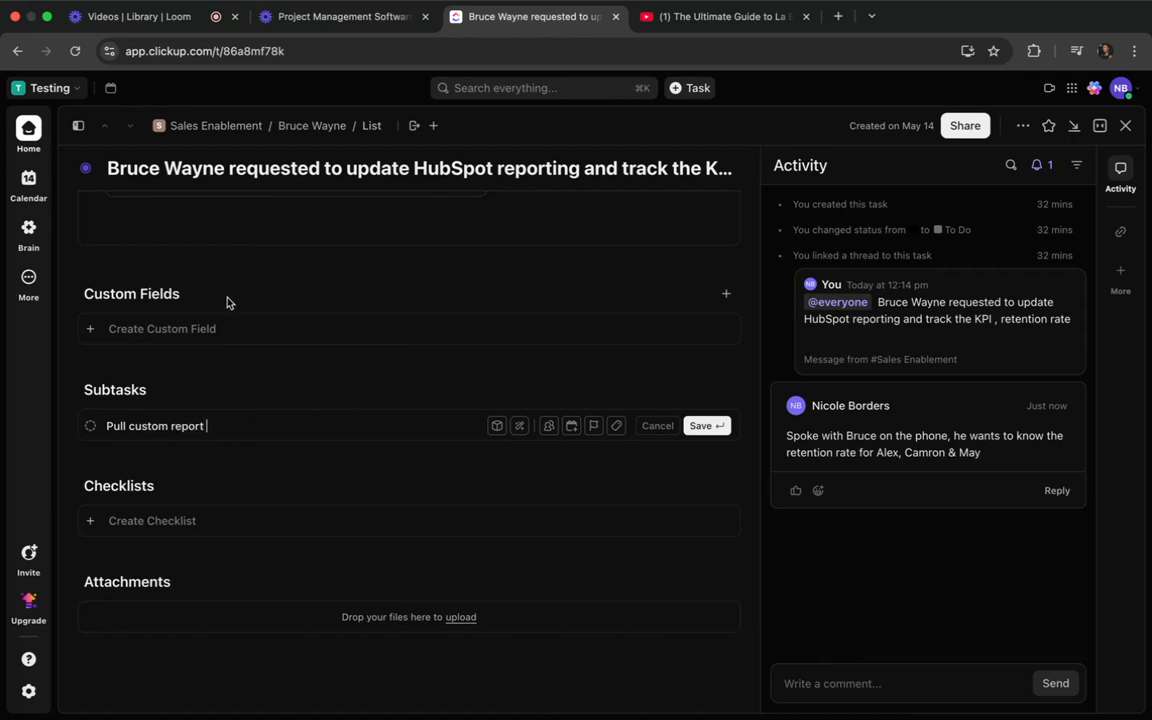
{"action": "type", "text": "for May"}
{"action": "key", "text": "Return"}
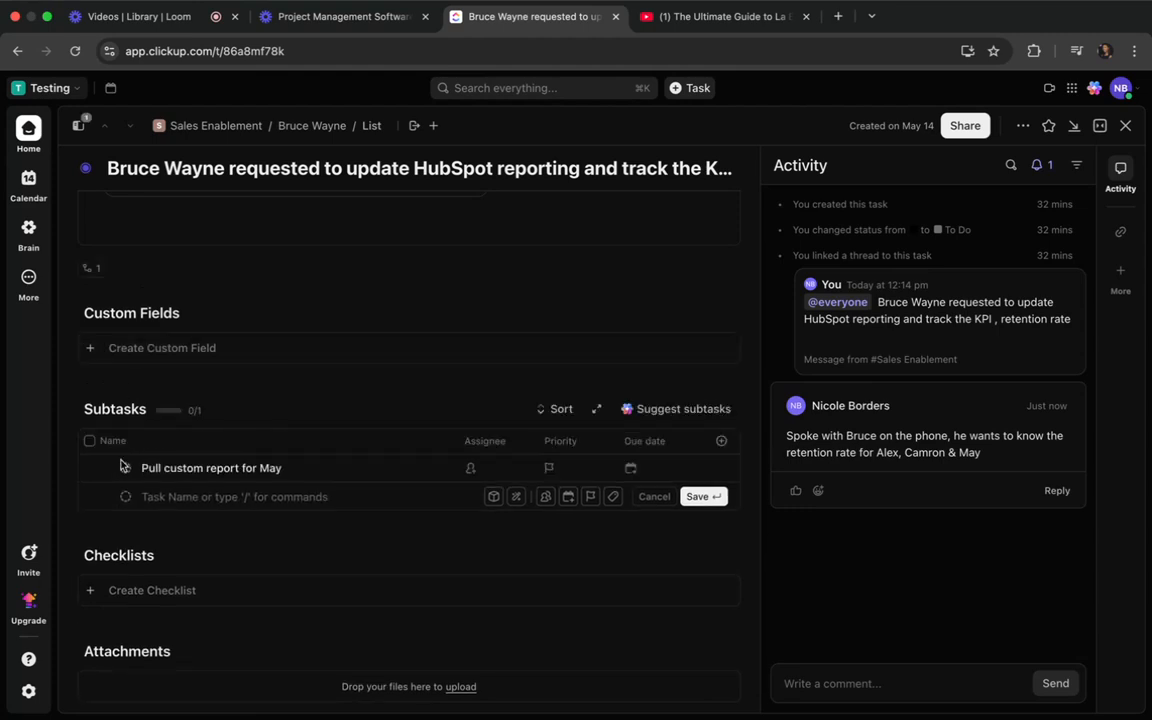
Add a second "Pull custom report for" subtask, for the first of the three people whose retention rate is wanted.
{"action": "type", "text": "Pull custom report for Alex"}
{"action": "key", "text": "Return"}
Review the task's fields and subtasks, close it, and expand its subtasks in the list.
{"action": "scroll", "coordinate": [111, 532], "scroll_direction": "down", "scroll_amount": 4}
{"action": "scroll", "coordinate": [111, 529], "scroll_direction": "up", "scroll_amount": 5}
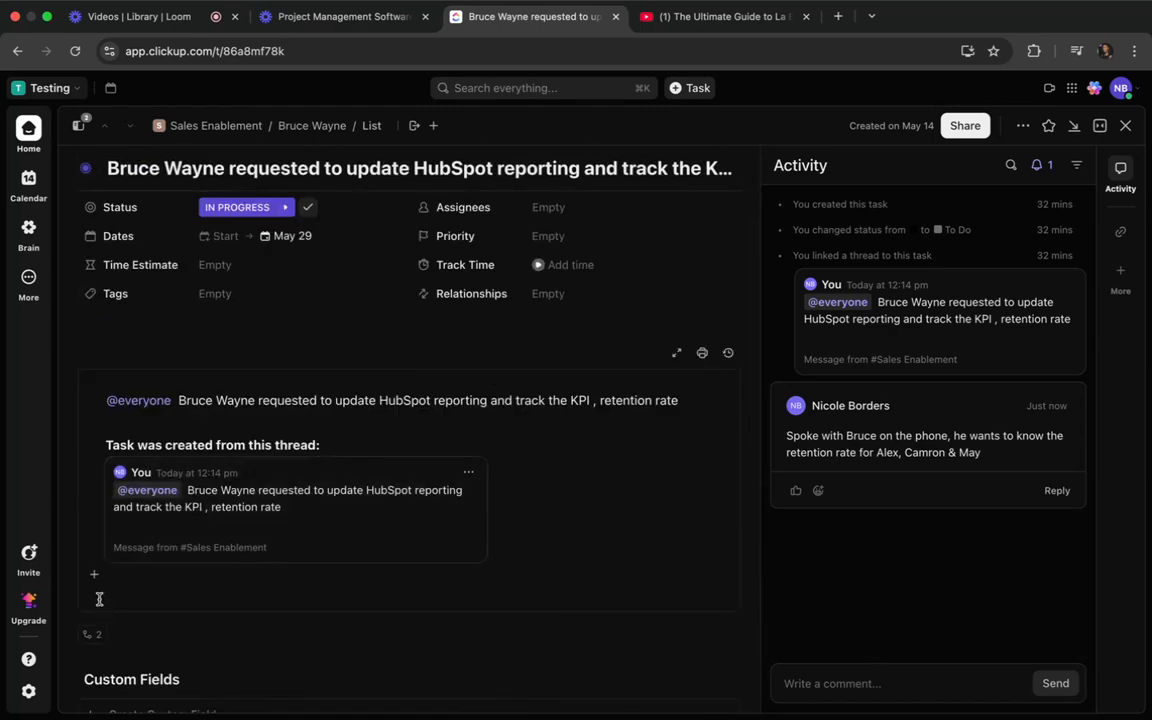
{"action": "scroll", "coordinate": [327, 391], "scroll_direction": "down", "scroll_amount": 5}
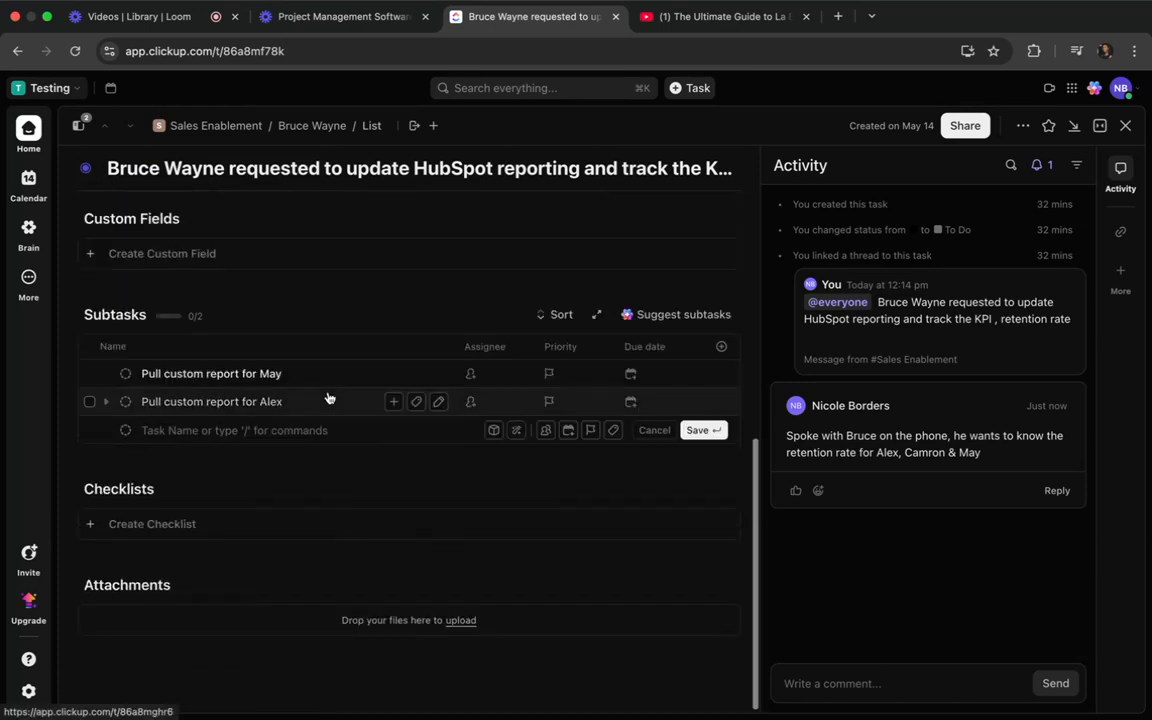
{"action": "left_click", "coordinate": [1125, 128]}
{"action": "left_click", "coordinate": [311, 274]}
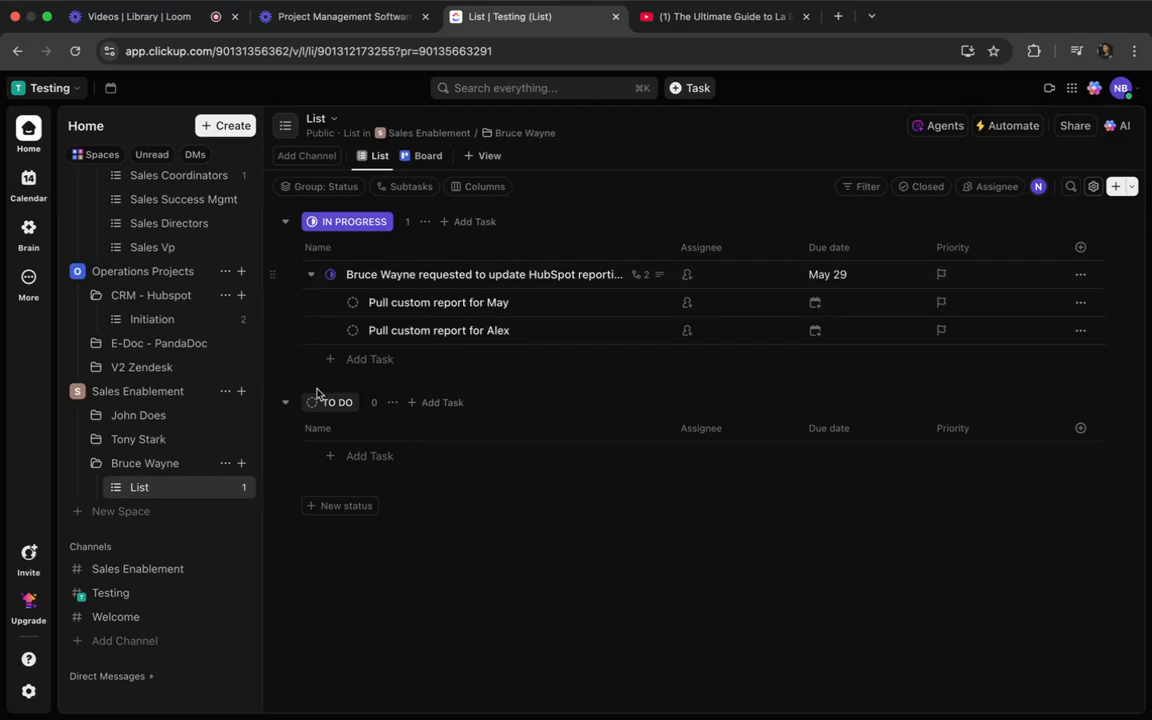
Set the first custom-report subtask's due date to May 20 and the second one's to May 22.
{"action": "left_click", "coordinate": [818, 302]}
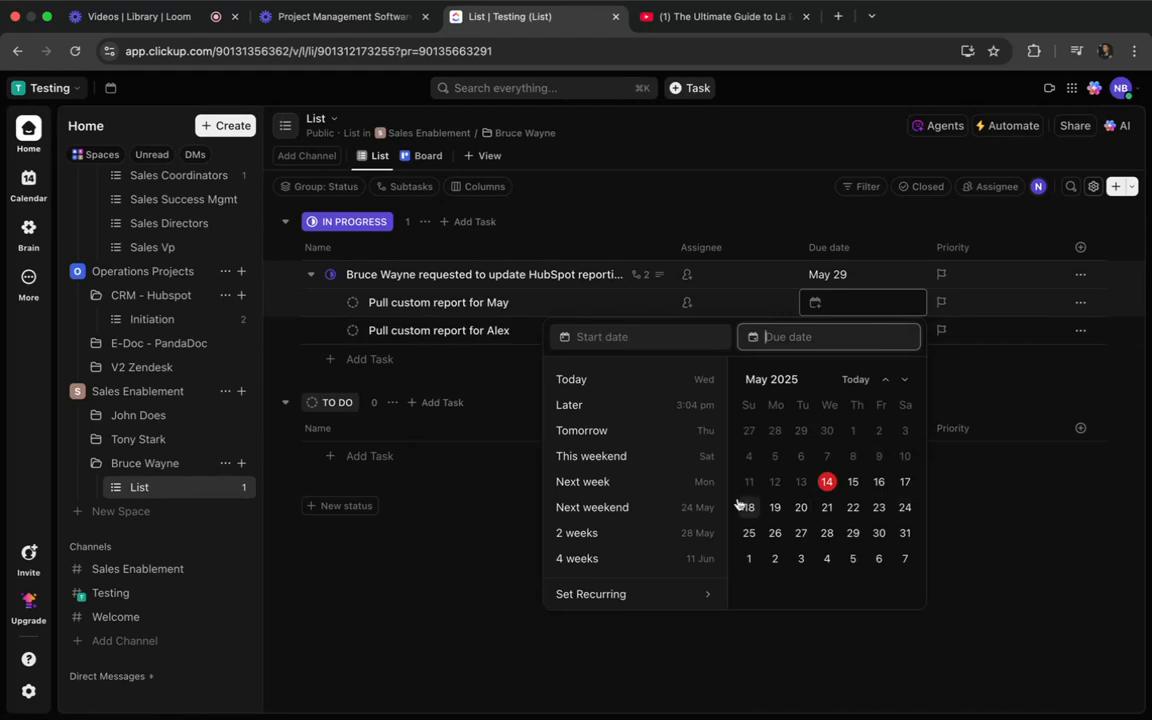
{"action": "left_click", "coordinate": [801, 507]}
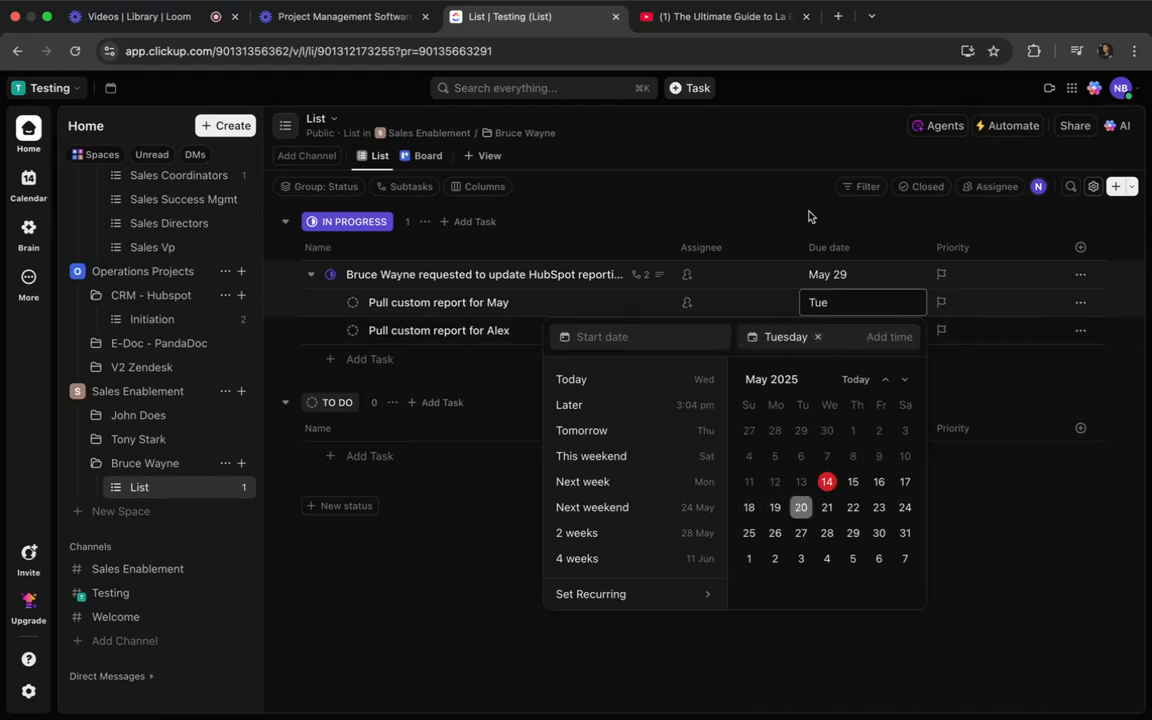
{"action": "left_click", "coordinate": [810, 216]}
{"action": "left_click", "coordinate": [815, 330]}
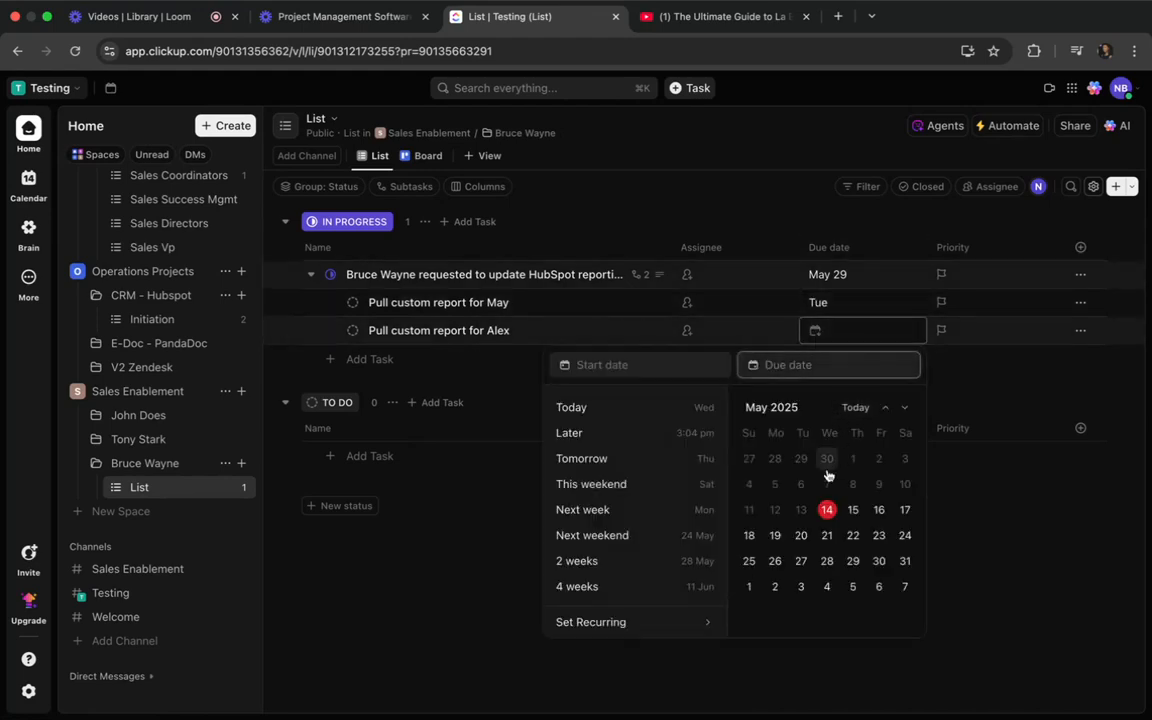
{"action": "left_click", "coordinate": [853, 535]}
{"action": "left_click", "coordinate": [473, 596]}
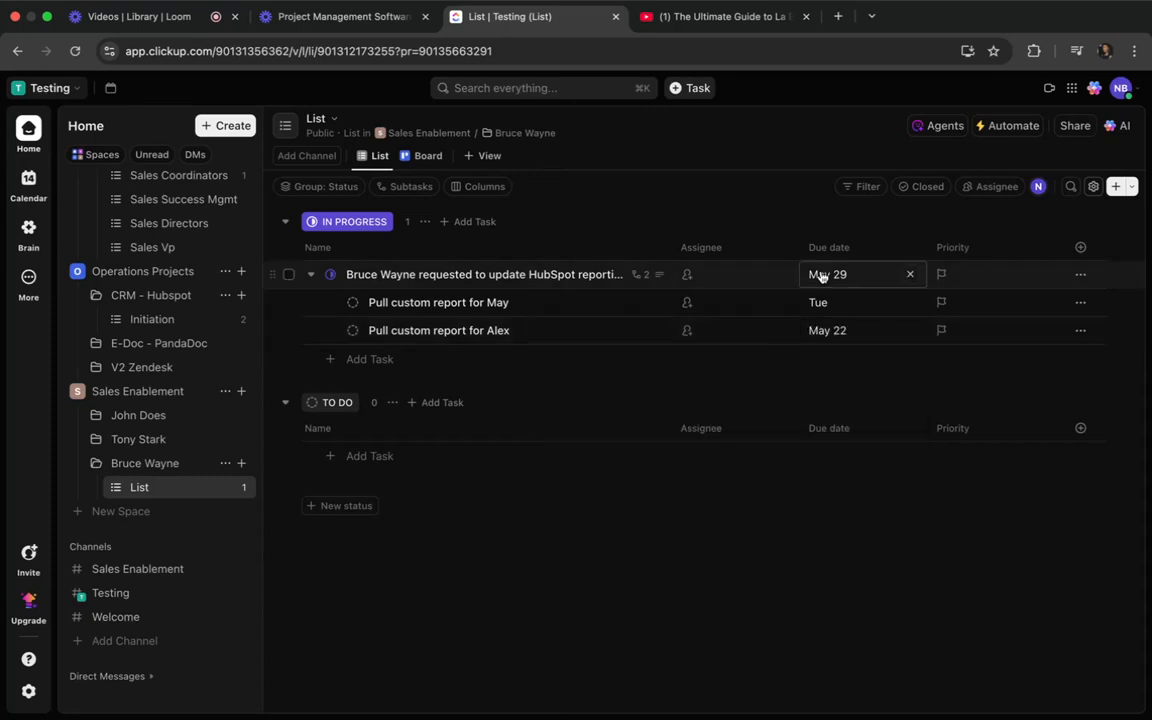
Assign both subtasks and their parent request to yourself, and set the first subtask's status to In Progress.
{"action": "left_click", "coordinate": [686, 302]}
{"action": "left_click", "coordinate": [710, 390]}
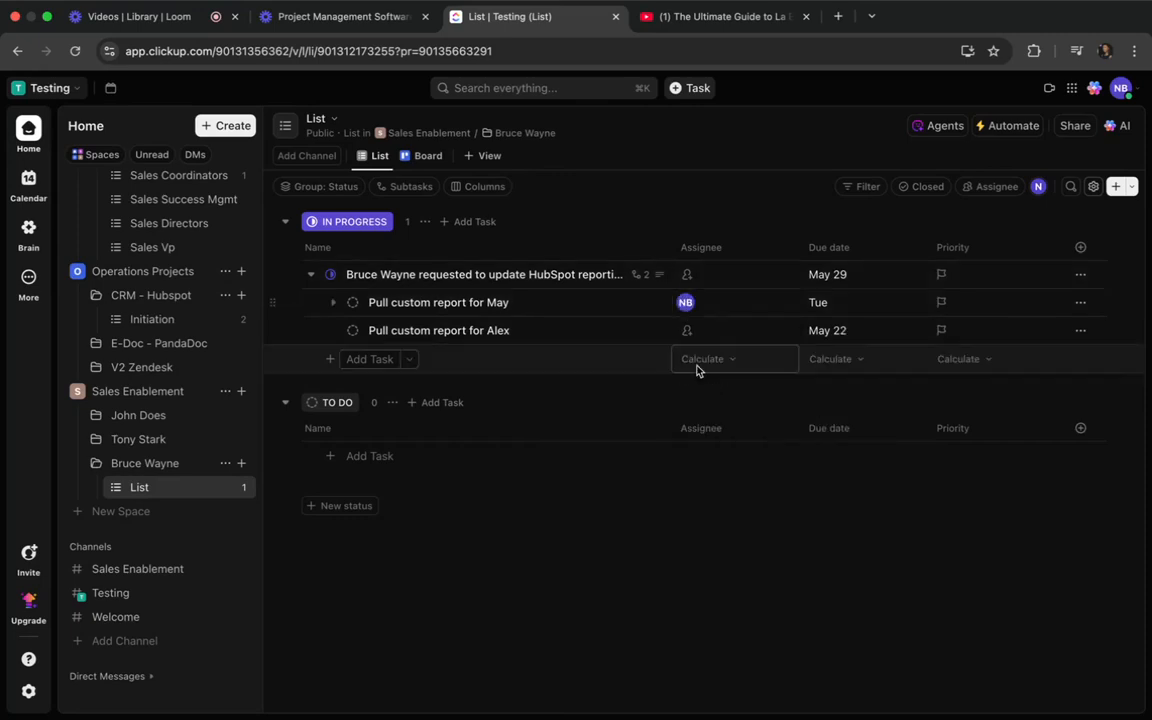
{"action": "left_click", "coordinate": [686, 330]}
{"action": "left_click", "coordinate": [698, 424]}
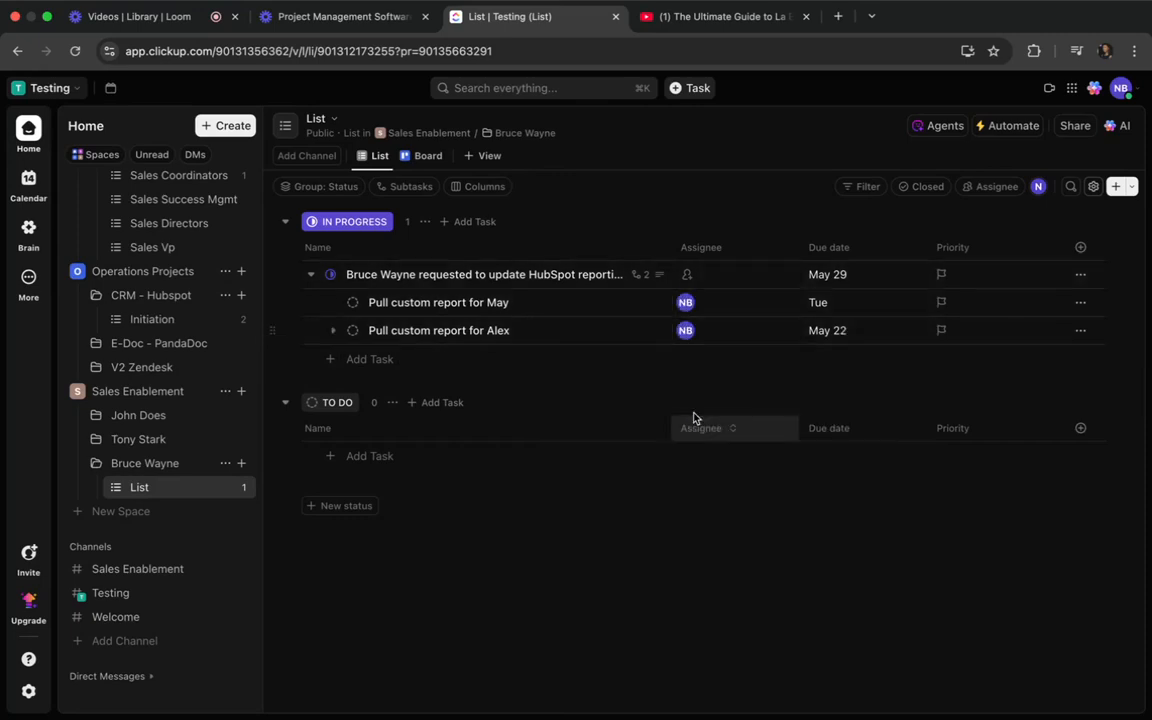
{"action": "left_click", "coordinate": [687, 273]}
{"action": "left_click", "coordinate": [705, 355]}
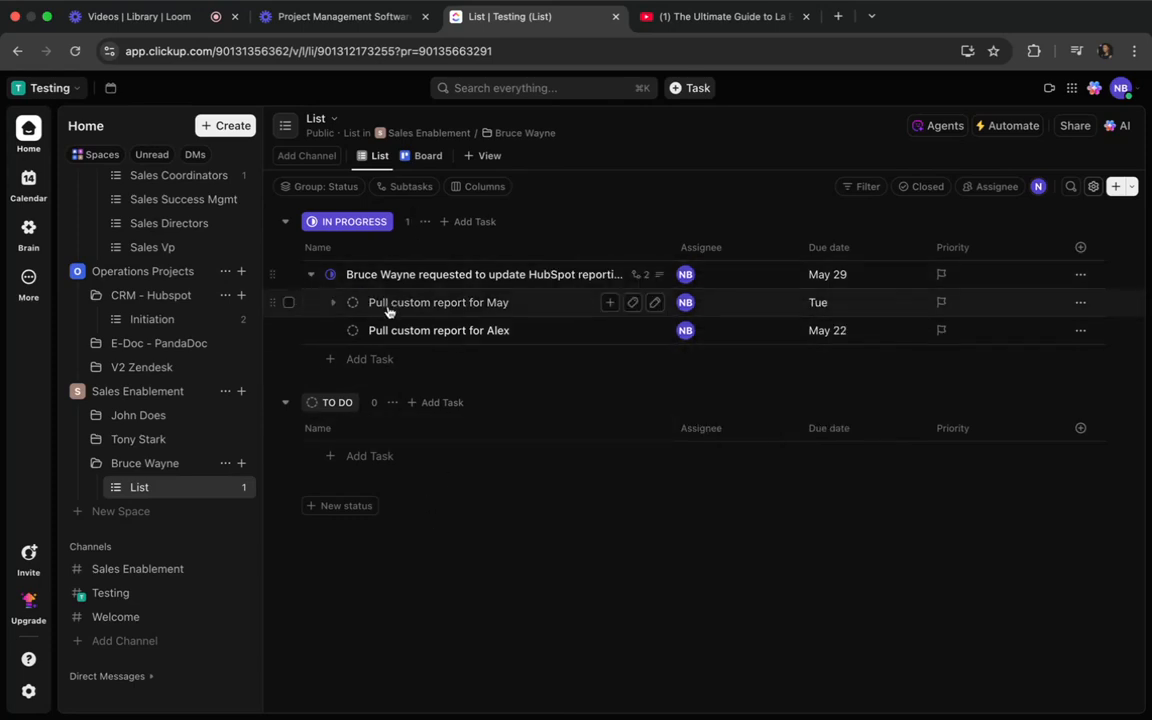
{"action": "left_click", "coordinate": [353, 306]}
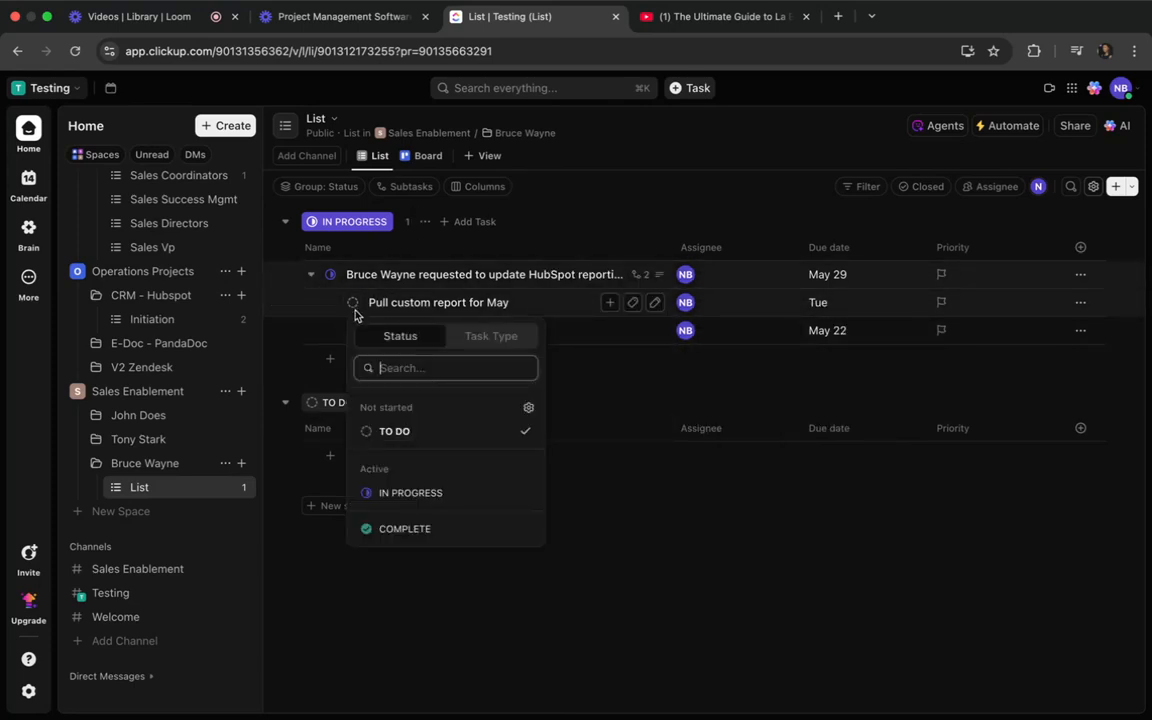
{"action": "left_click", "coordinate": [390, 492]}
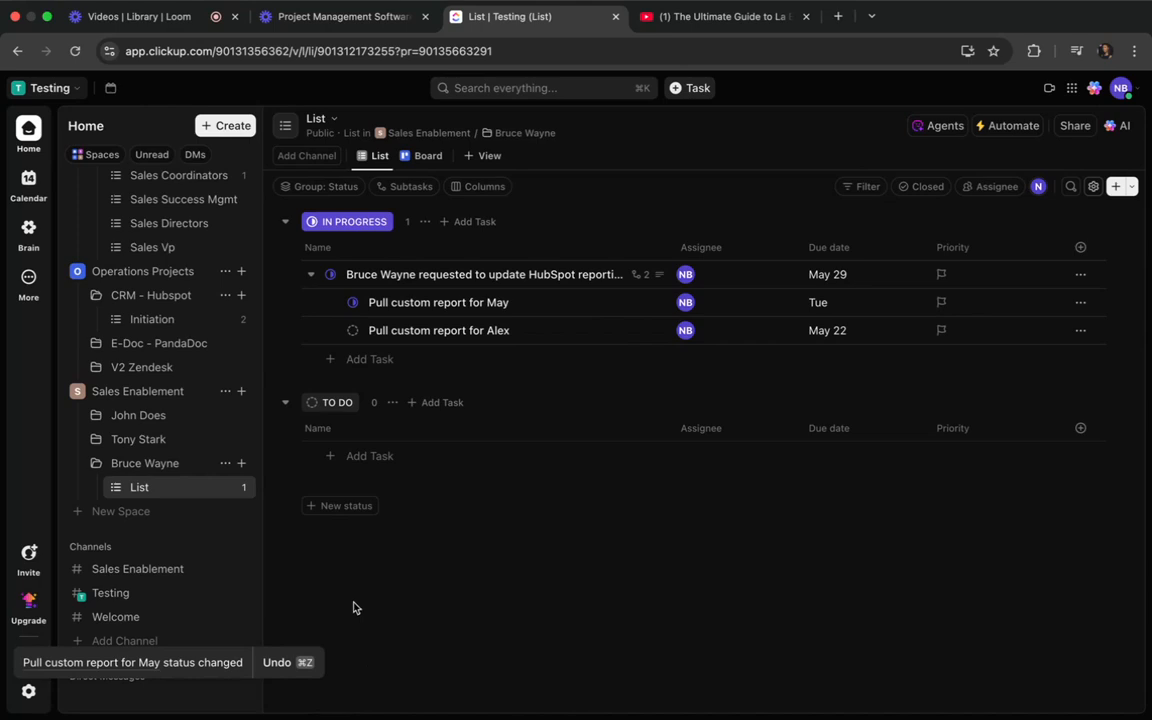
Start a comment mentioning Watchers on the HubSpot reporting request, and check who is watching the task.
{"action": "left_click", "coordinate": [399, 275]}
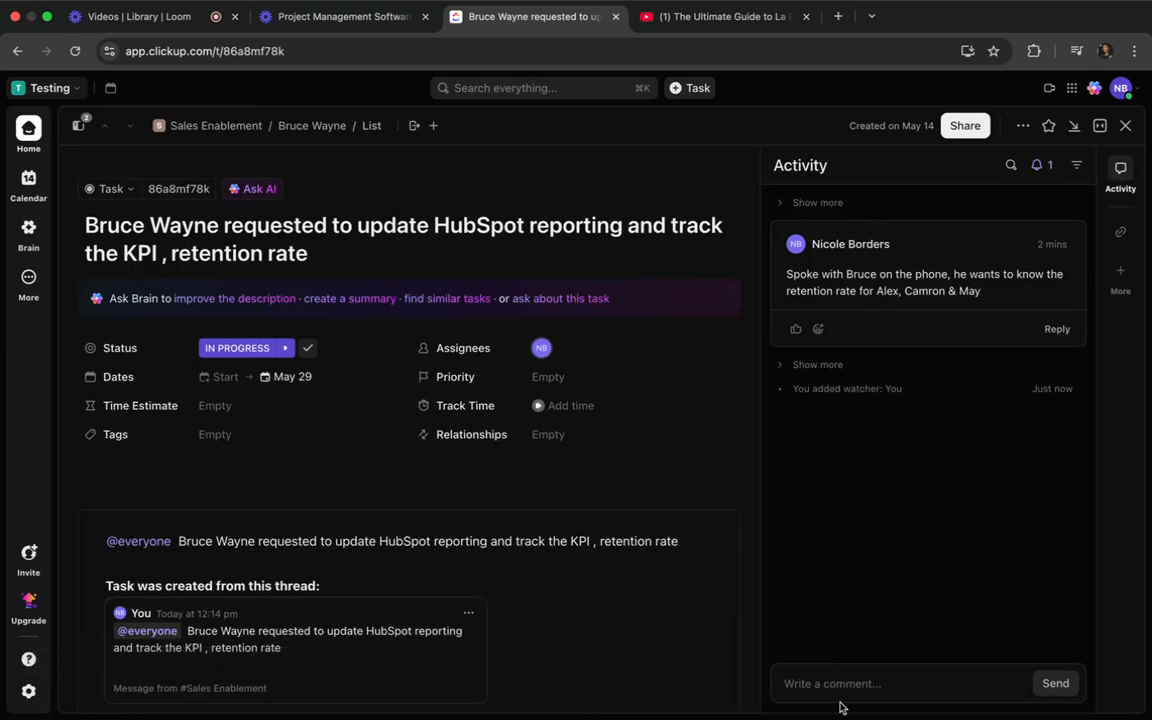
{"action": "left_click", "coordinate": [840, 690]}
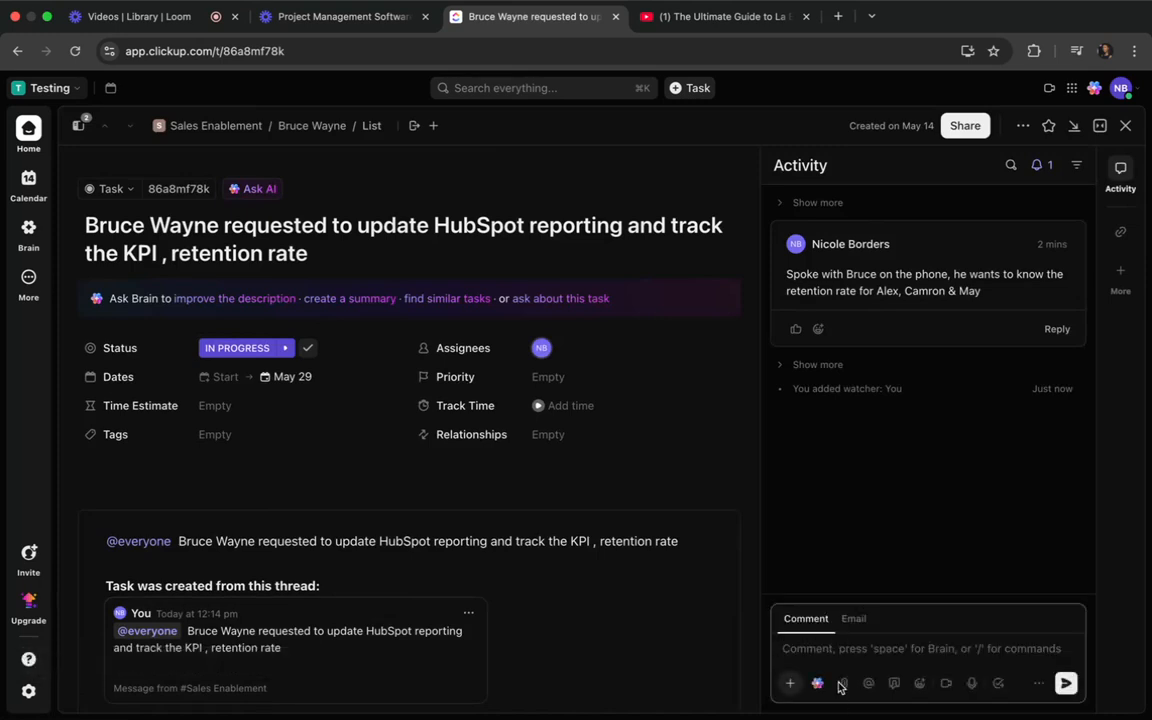
{"action": "type", "text": "@"}
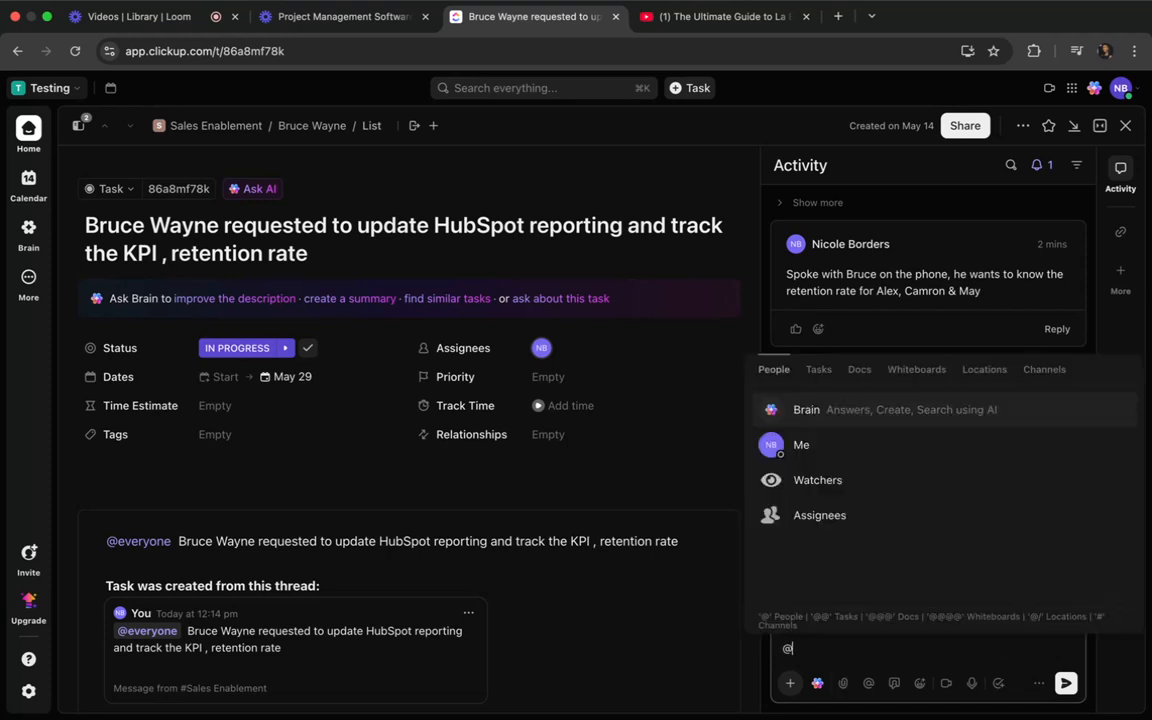
{"action": "type", "text": "watc"}
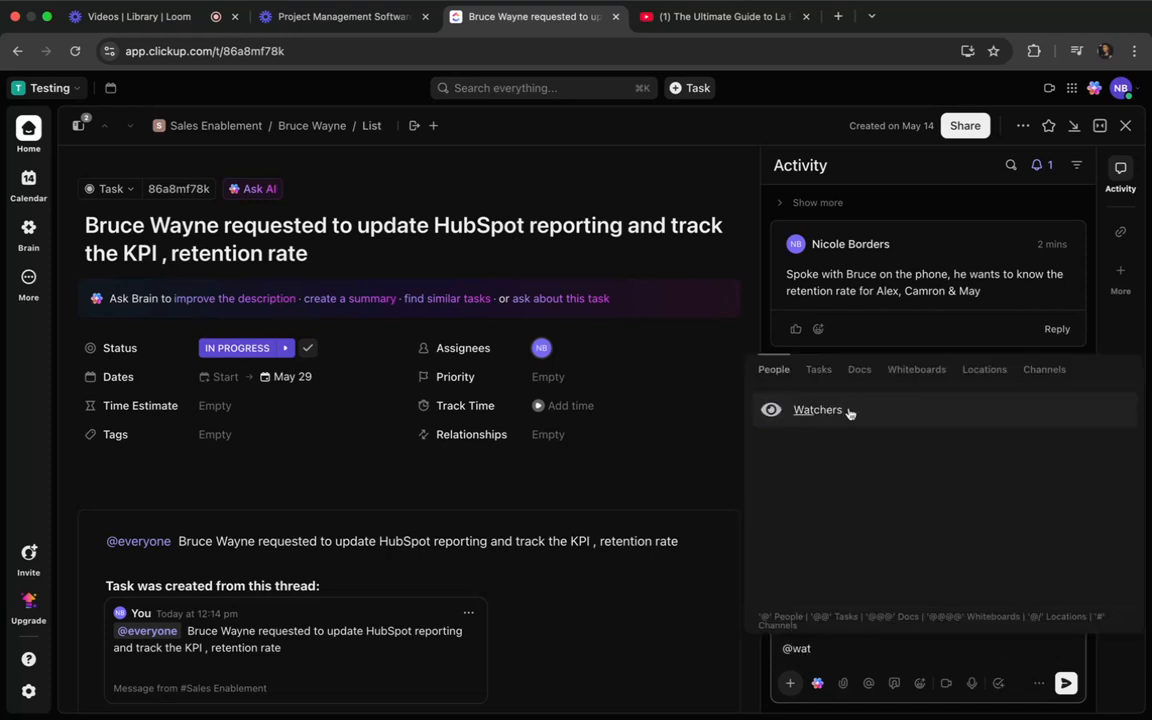
{"action": "key", "text": "Return"}
{"action": "left_click", "coordinate": [1040, 166]}
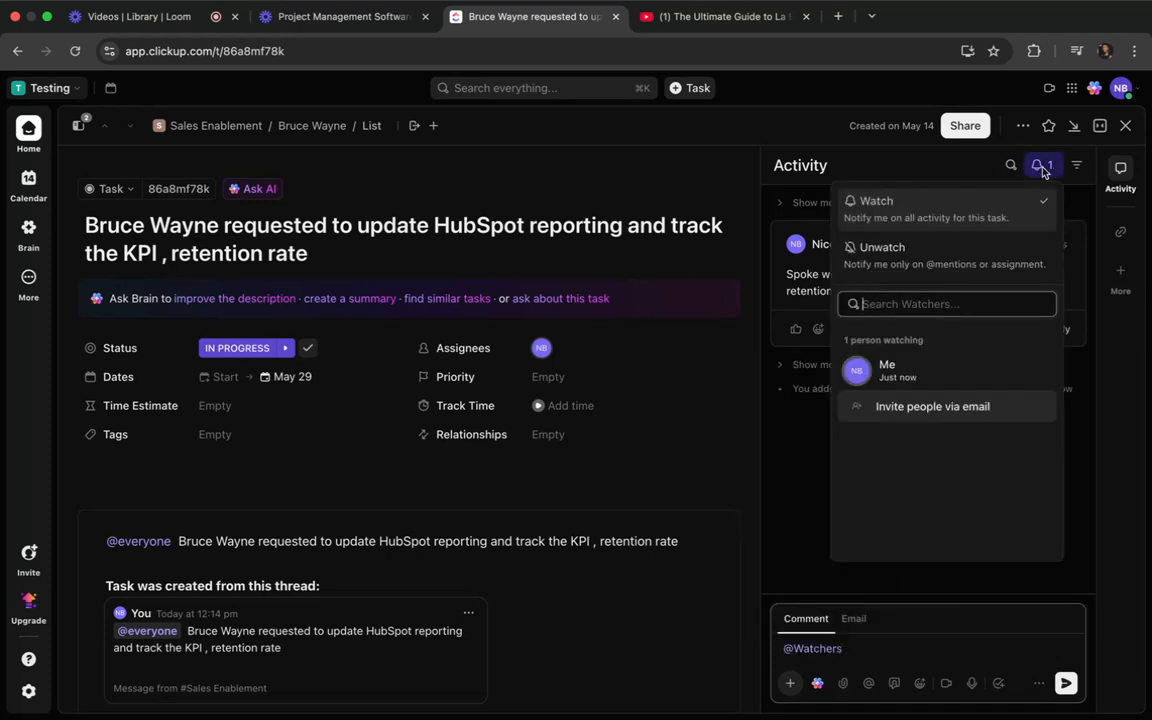
{"action": "left_click", "coordinate": [779, 522]}
Complete the watchers comment with "task stated with a ETC of 5/29" and post it.
{"action": "left_click", "coordinate": [859, 649]}
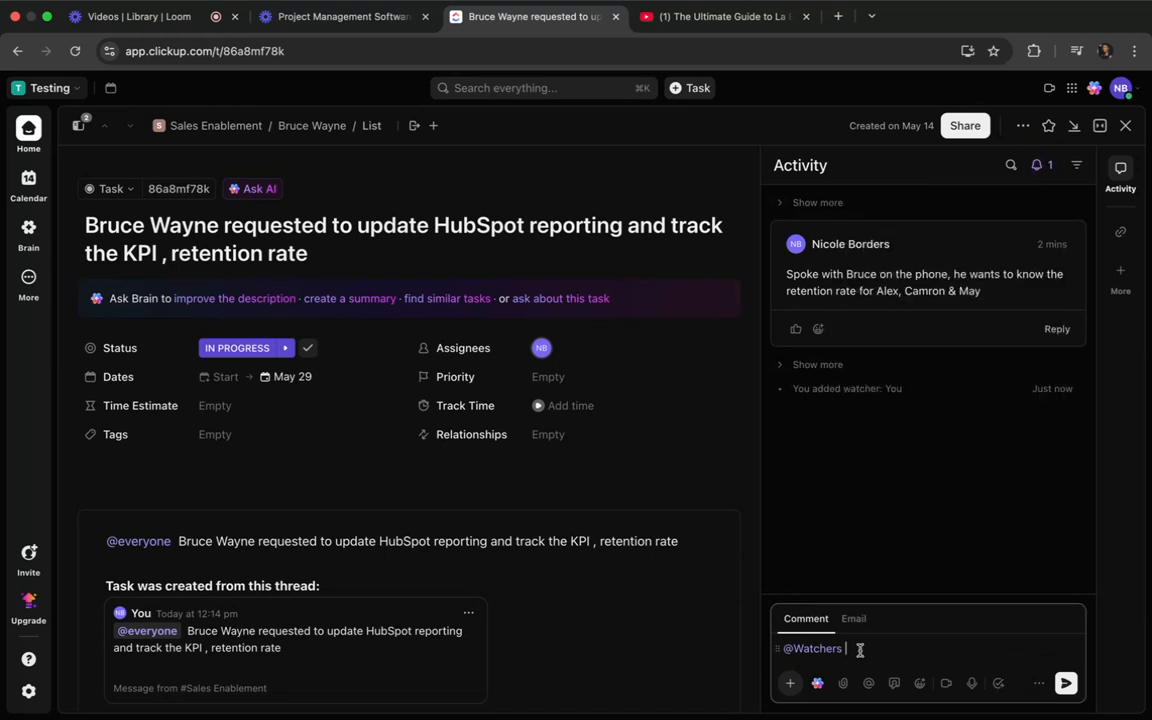
{"action": "type", "text": "task sa"}
{"action": "key", "text": "BackSpace"}
{"action": "type", "text": "tated with a ETC of 5/29"}
{"action": "key", "text": "Return"}
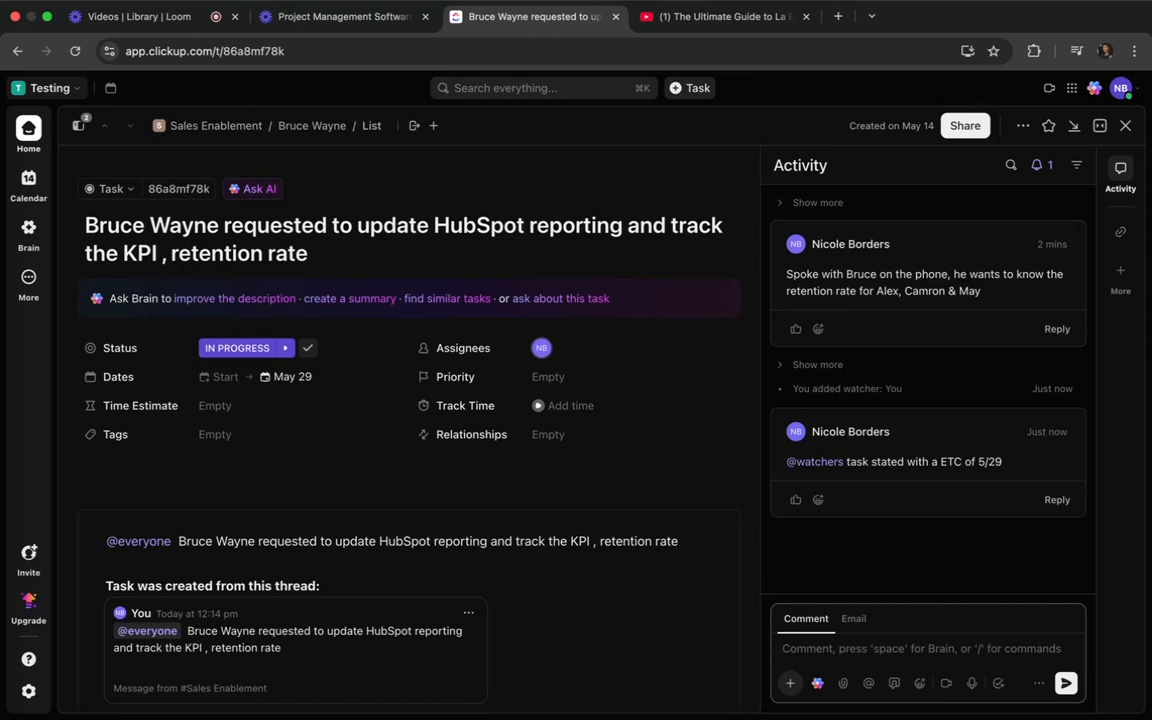
Correct the posted watchers comment to read "task started with a ETC of 5/29", and close the task.
{"action": "left_click", "coordinate": [995, 432]}
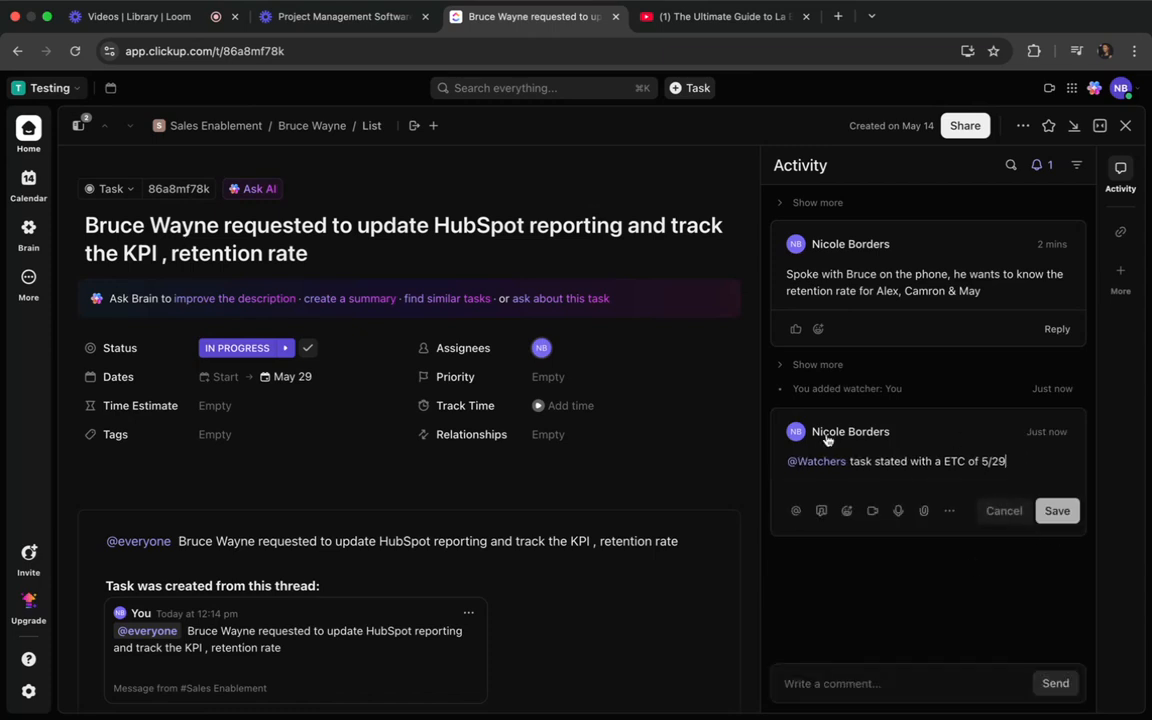
{"action": "left_click", "coordinate": [906, 463]}
{"action": "key", "text": "BackSpace"}
{"action": "key", "text": "BackSpace"}
{"action": "key", "text": "BackSpace"}
{"action": "key", "text": "BackSpace"}
{"action": "type", "text": "arted"}
{"action": "key", "text": "Return"}
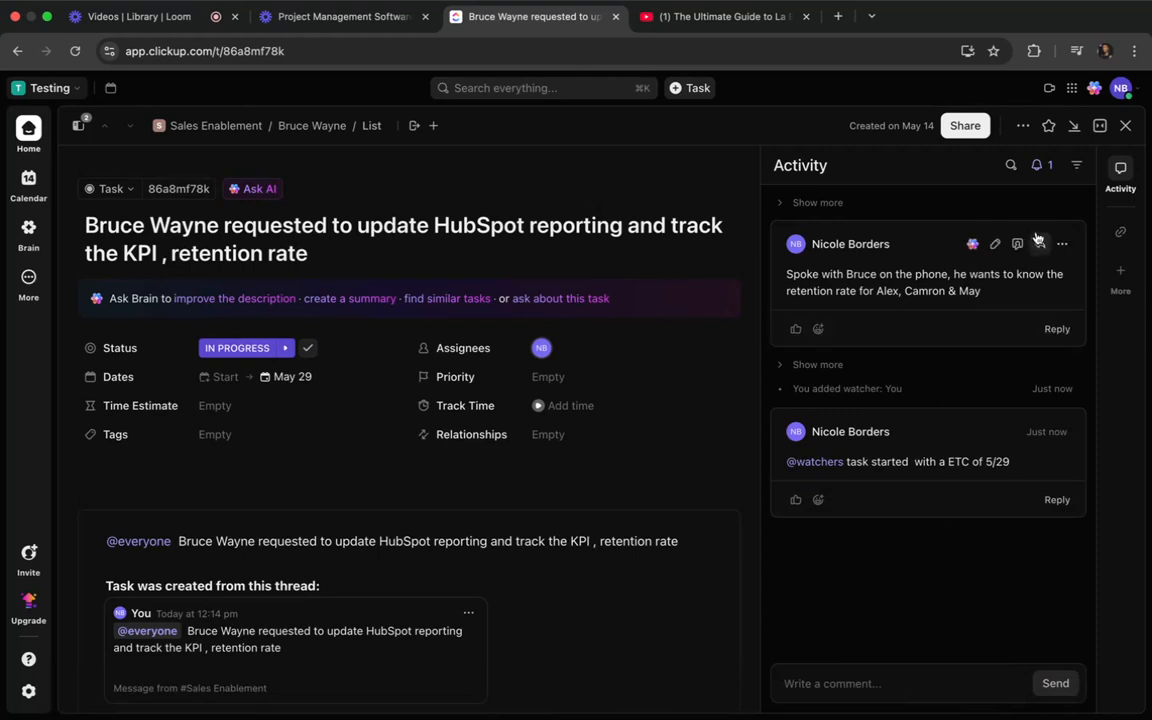
{"action": "left_click", "coordinate": [1132, 131]}
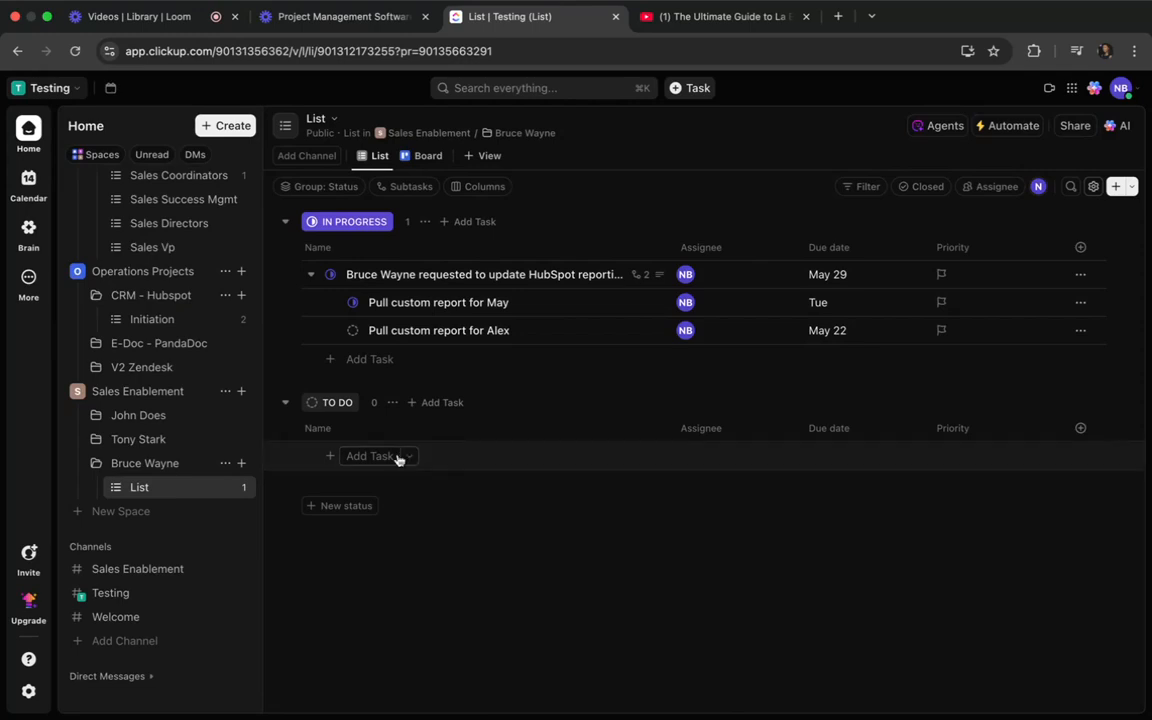
View the primary Inbox filtered to mentions, and open the Replies page.
{"action": "scroll", "coordinate": [166, 560], "scroll_direction": "down", "scroll_amount": 1}
{"action": "scroll", "coordinate": [165, 560], "scroll_direction": "up", "scroll_amount": 10}
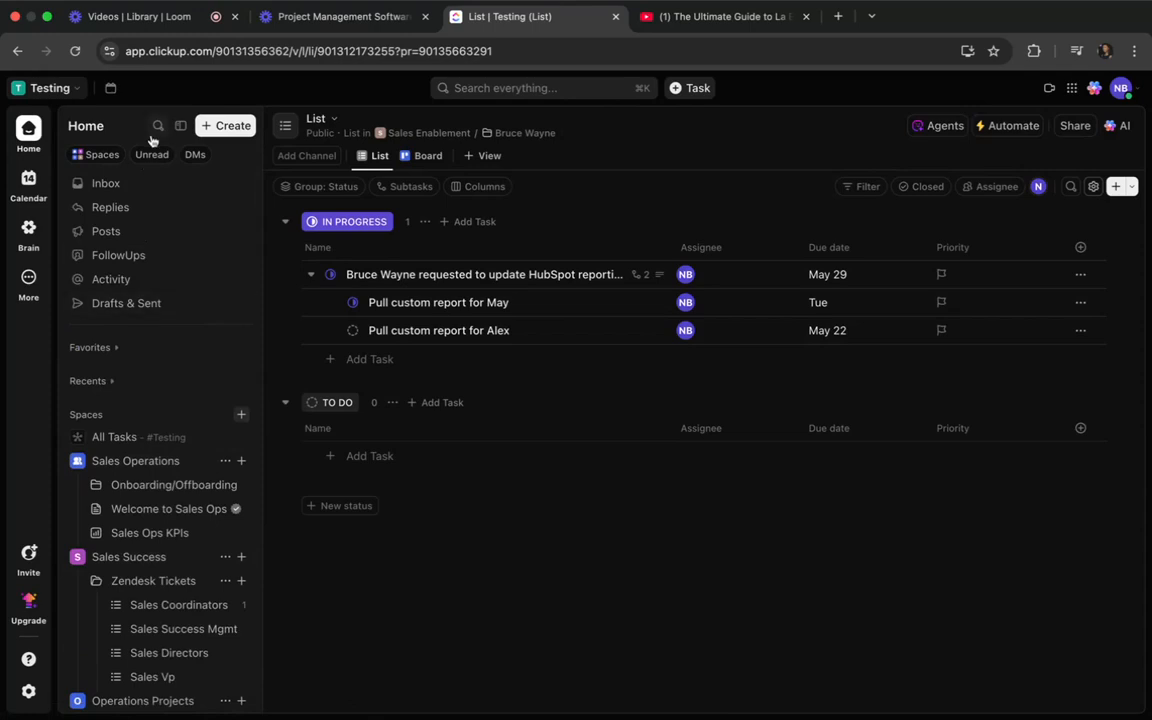
{"action": "left_click", "coordinate": [110, 185]}
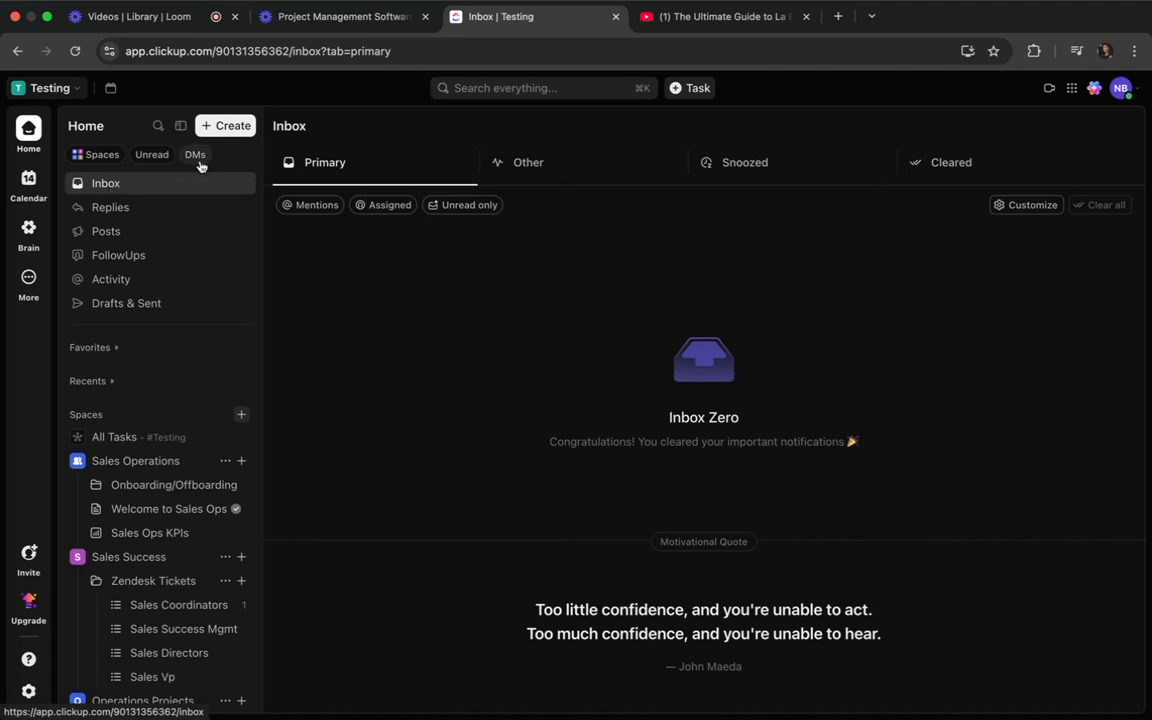
{"action": "left_click", "coordinate": [305, 206]}
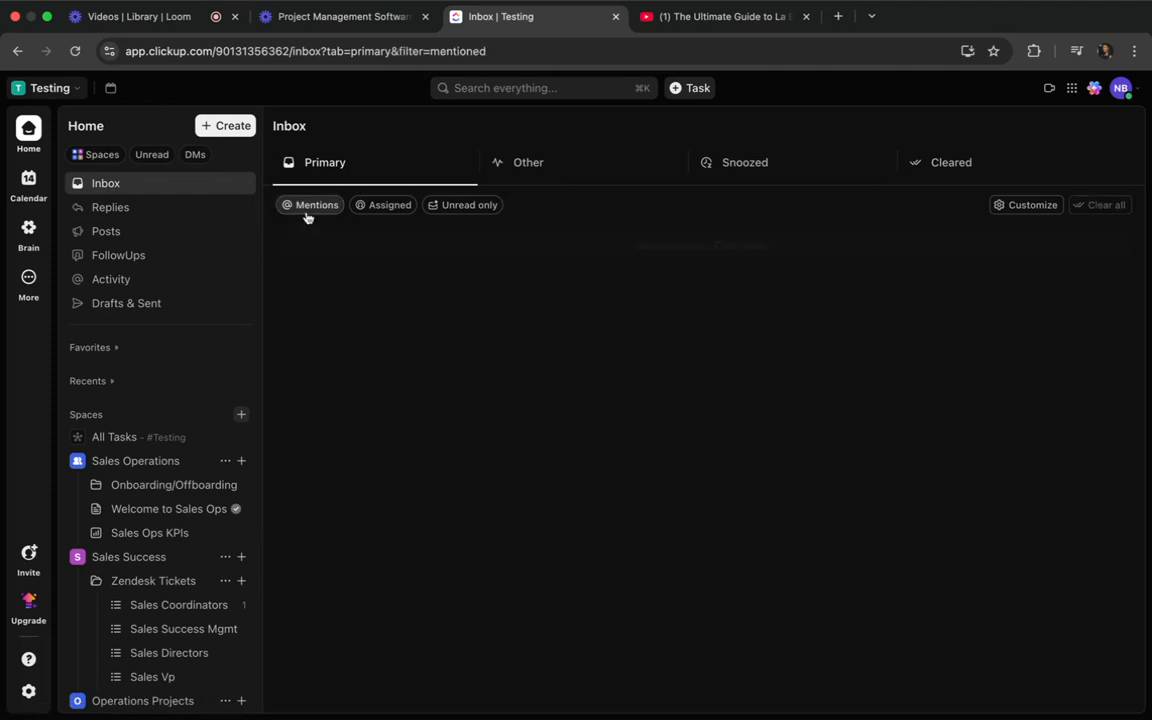
{"action": "left_click", "coordinate": [150, 212]}
Open the Onboarding/Offboarding folder in Sales Operations and look through the workspace's spaces, folders and channels.
{"action": "scroll", "coordinate": [119, 387], "scroll_direction": "down", "scroll_amount": 2}
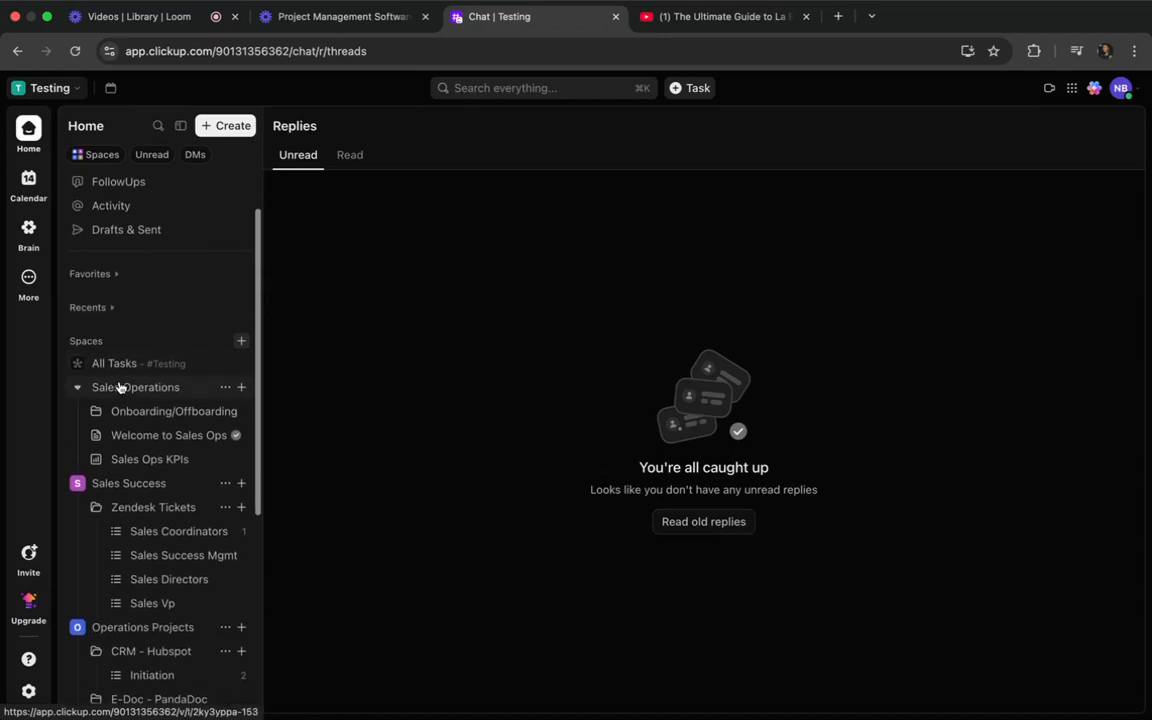
{"action": "left_click", "coordinate": [154, 386]}
{"action": "left_click", "coordinate": [152, 412]}
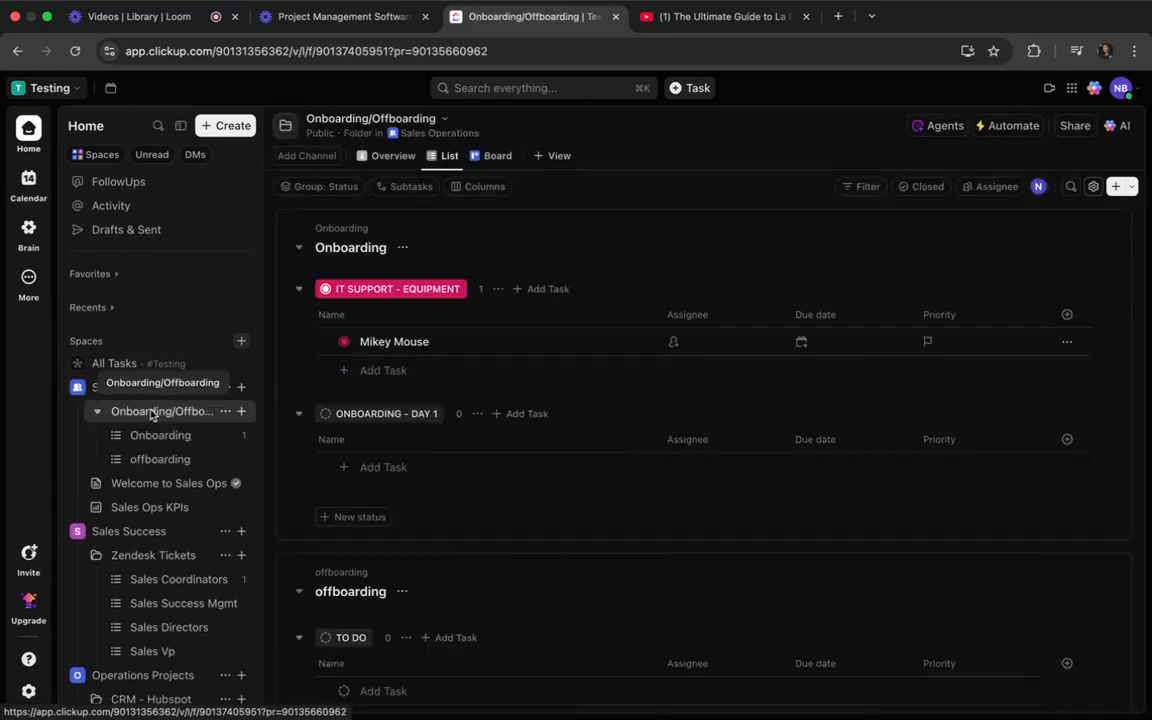
{"action": "scroll", "coordinate": [83, 458], "scroll_direction": "down", "scroll_amount": 1}
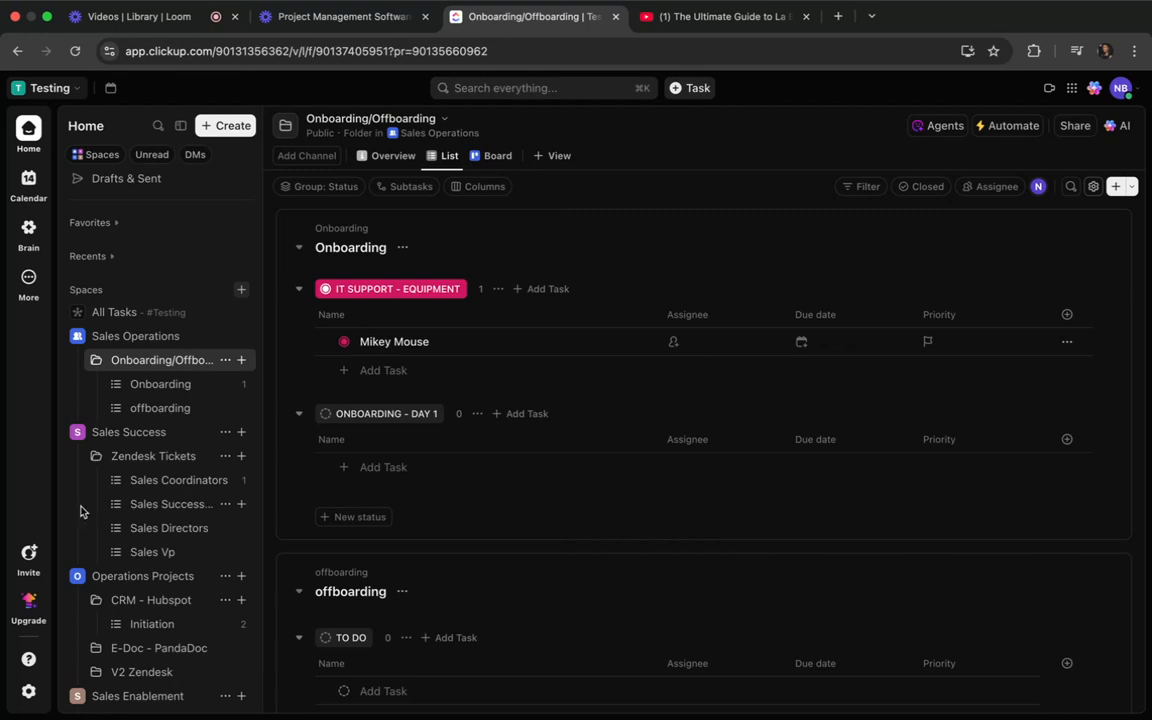
{"action": "scroll", "coordinate": [77, 515], "scroll_direction": "down", "scroll_amount": 6}
{"action": "scroll", "coordinate": [96, 542], "scroll_direction": "up", "scroll_amount": 8}
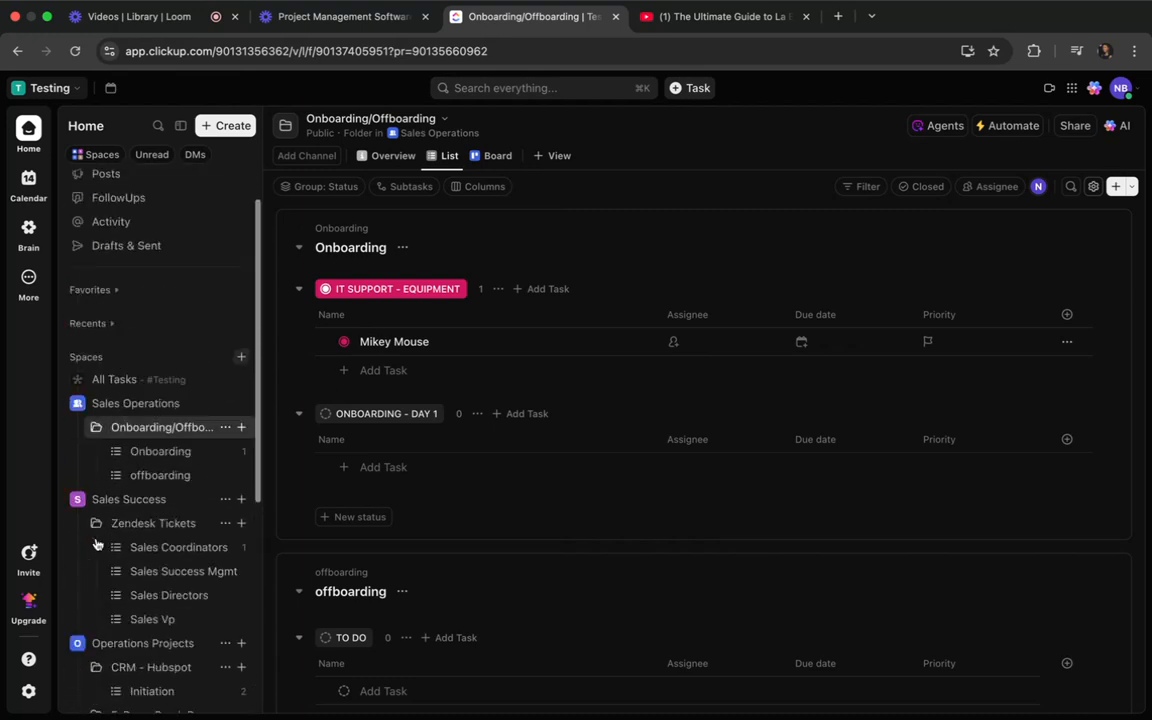
{"action": "scroll", "coordinate": [96, 542], "scroll_direction": "down", "scroll_amount": 3}
{"action": "scroll", "coordinate": [96, 543], "scroll_direction": "down", "scroll_amount": 4}
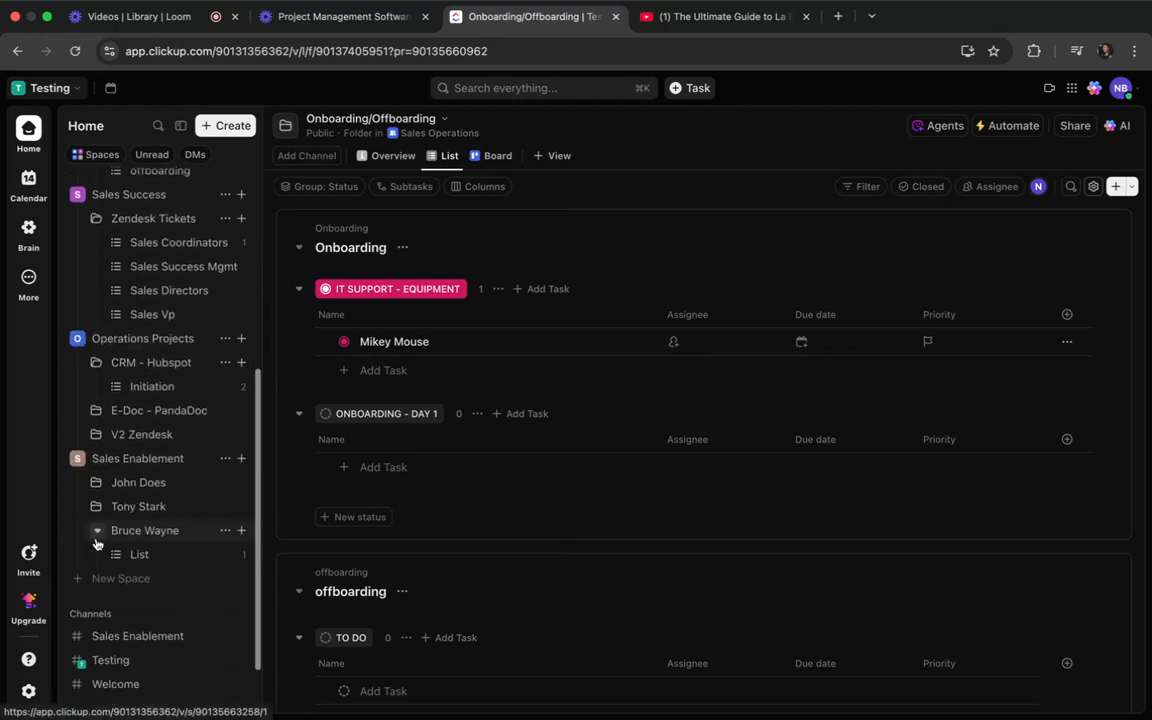
Collapse the Onboarding/Offboarding, Zendesk Tickets and CRM - Hubspot folders in the list of spaces.
{"action": "scroll", "coordinate": [96, 543], "scroll_direction": "up", "scroll_amount": 6}
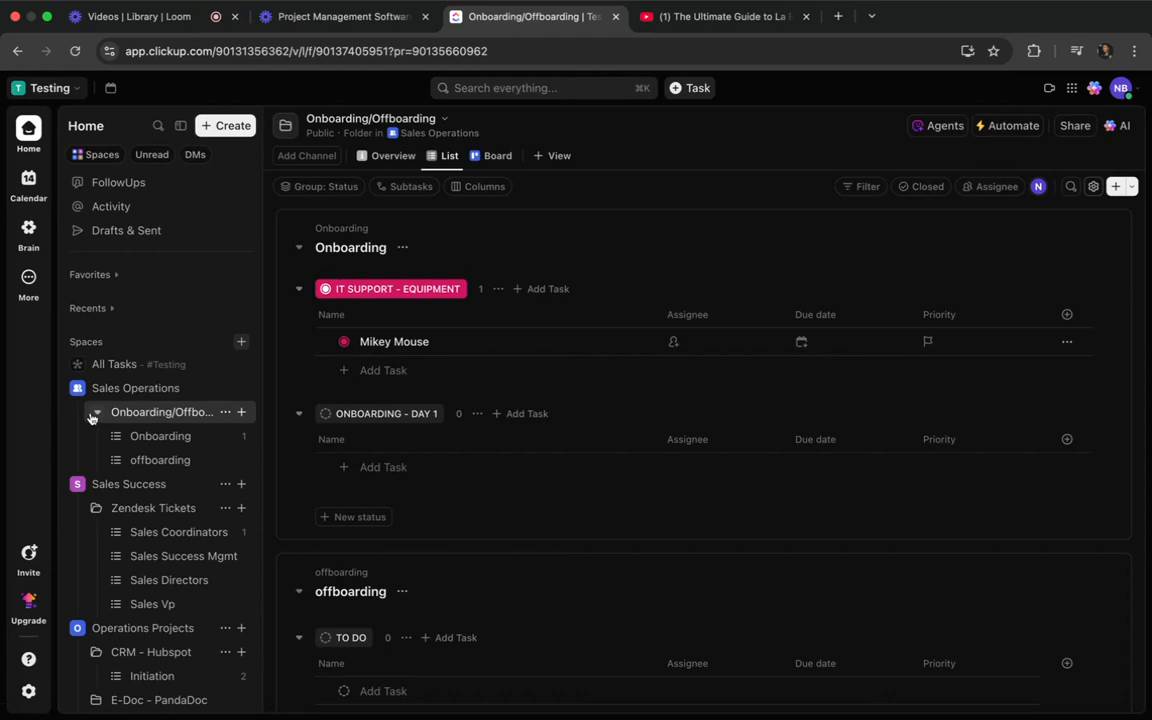
{"action": "left_click", "coordinate": [94, 415]}
{"action": "left_click", "coordinate": [92, 416]}
{"action": "left_click", "coordinate": [92, 416]}
{"action": "scroll", "coordinate": [90, 455], "scroll_direction": "up", "scroll_amount": 1}
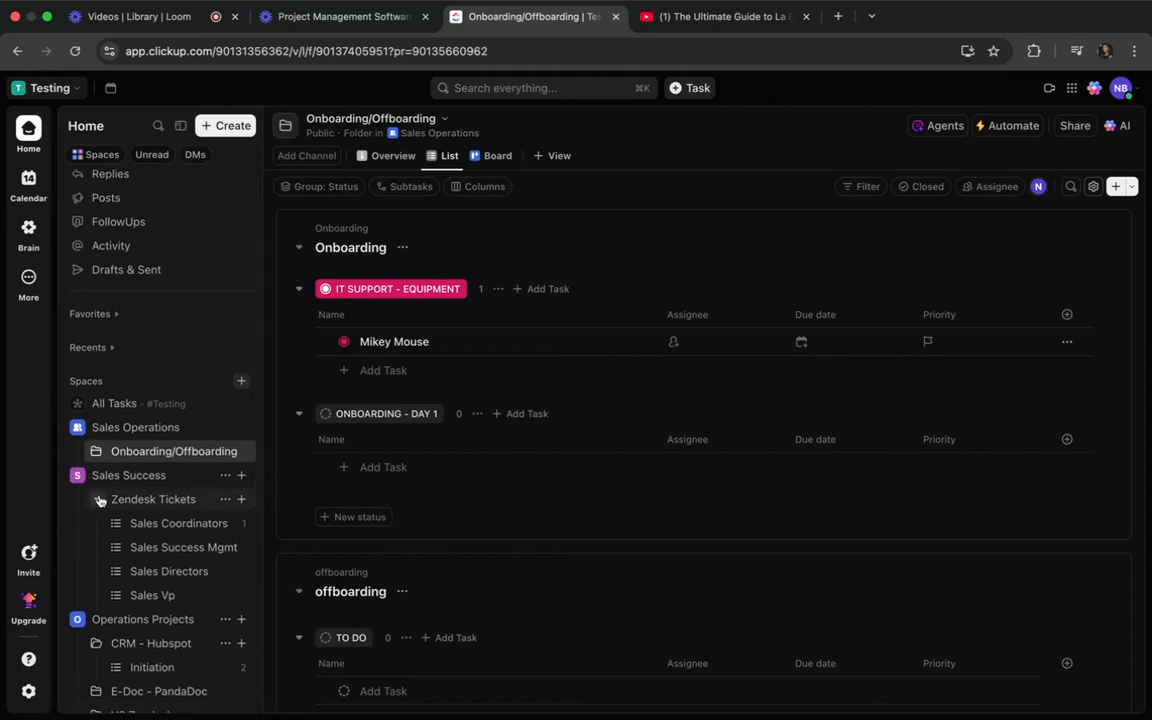
{"action": "left_click", "coordinate": [96, 499]}
{"action": "scroll", "coordinate": [96, 535], "scroll_direction": "down", "scroll_amount": 2}
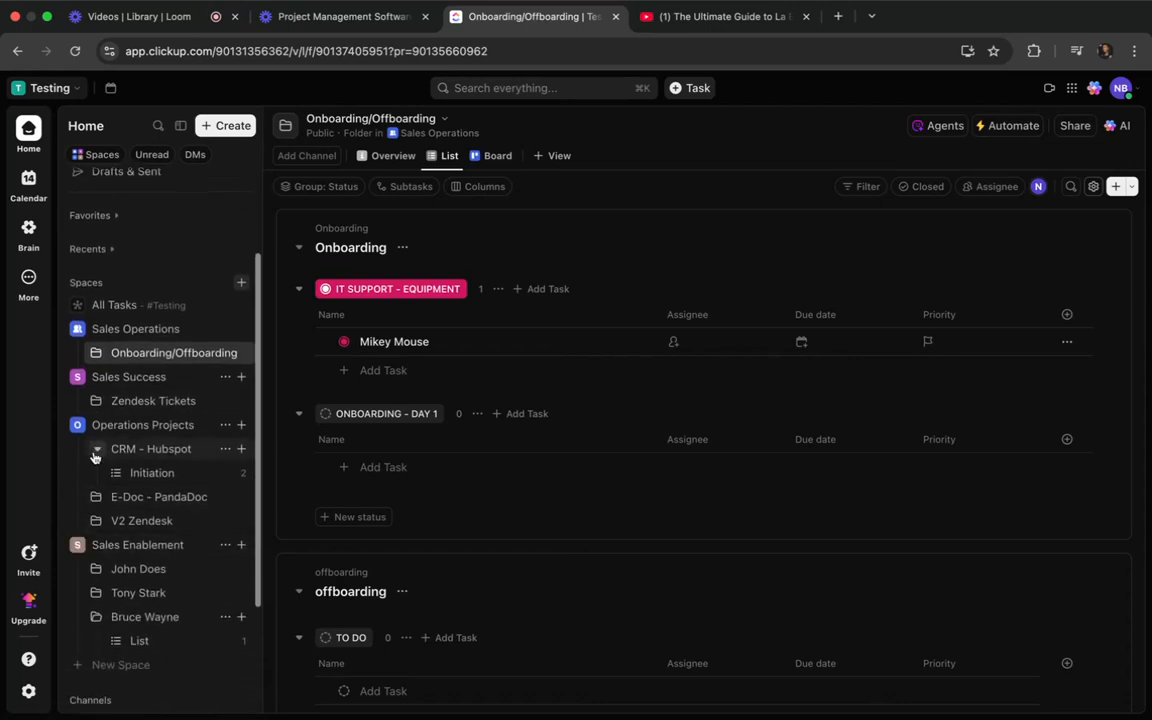
{"action": "left_click", "coordinate": [95, 449]}
View the Sales Enablement channel, and switch to the Loom video library.
{"action": "scroll", "coordinate": [90, 544], "scroll_direction": "down", "scroll_amount": 3}
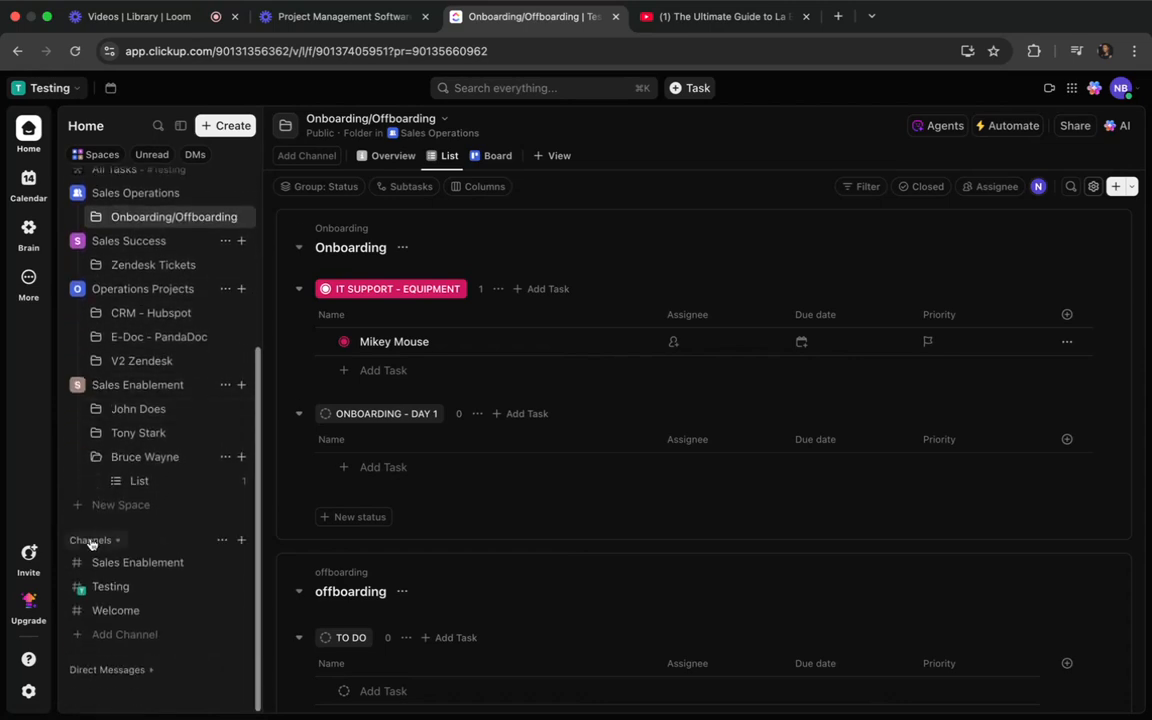
{"action": "left_click", "coordinate": [113, 562]}
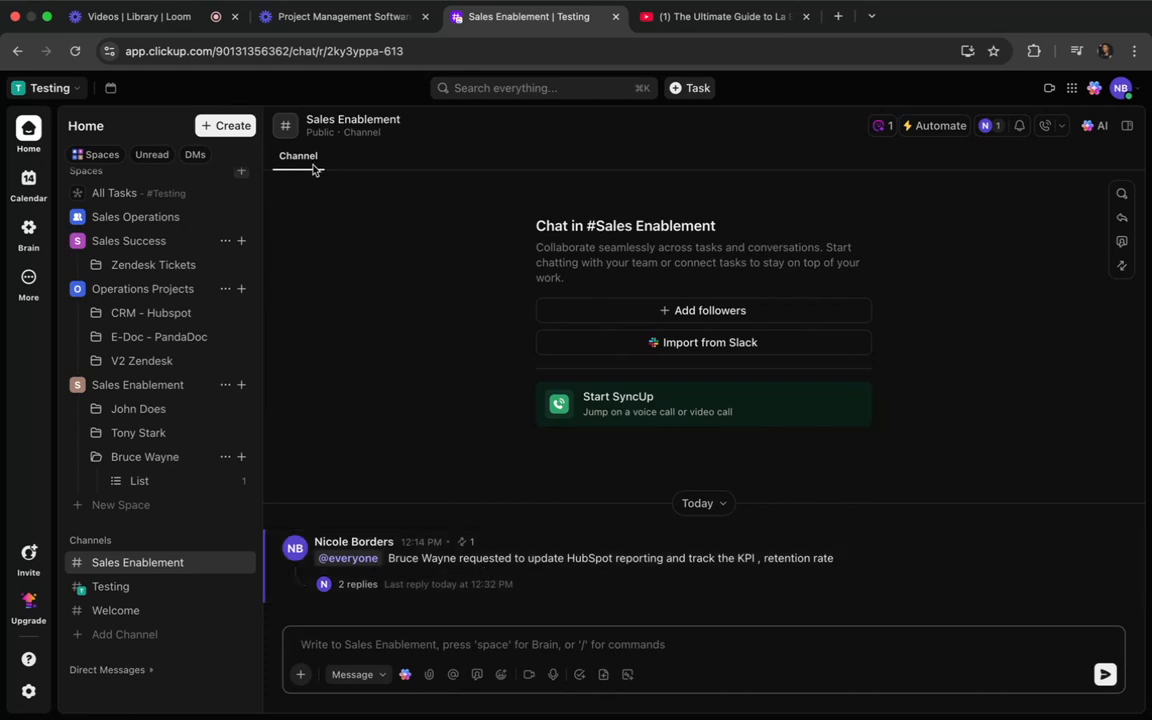
{"action": "left_click", "coordinate": [180, 24]}
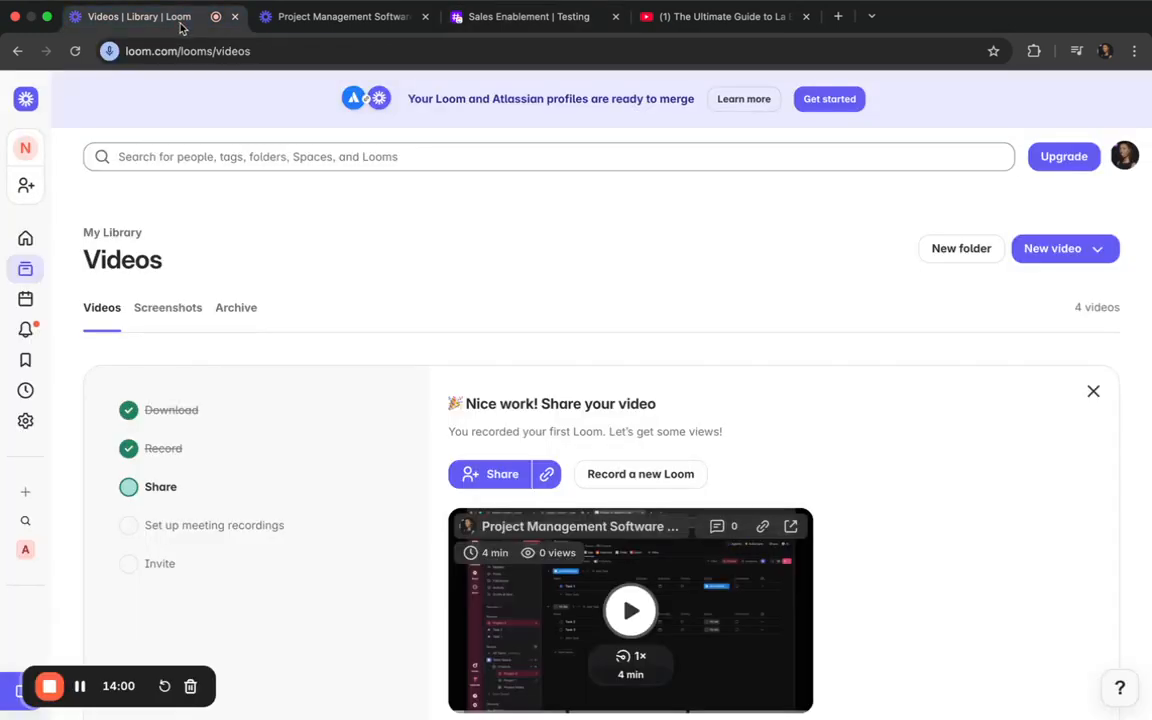